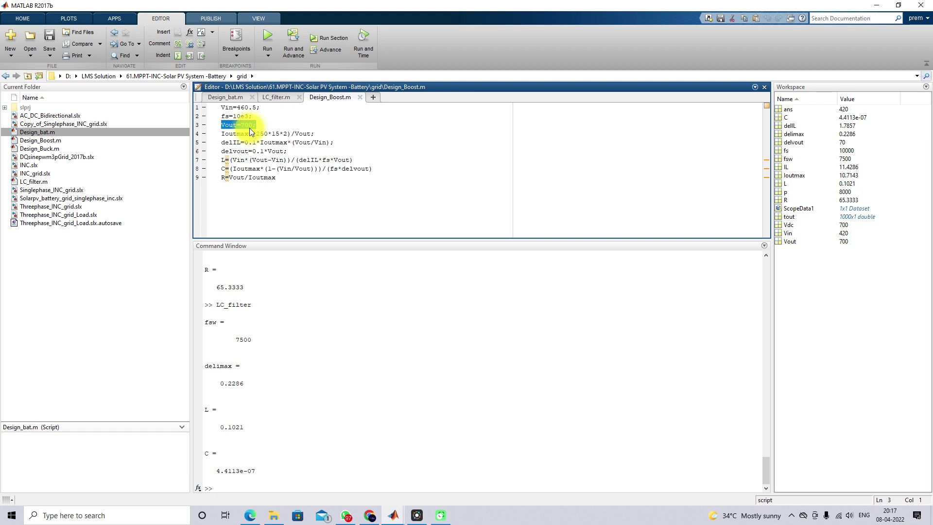
Review the Ioutmax, delIL, delvout, L and C formulas in the Design_Boost.m script.
{"action": "left_click_drag", "start_coordinate": [222, 134], "coordinate": [316, 135]}
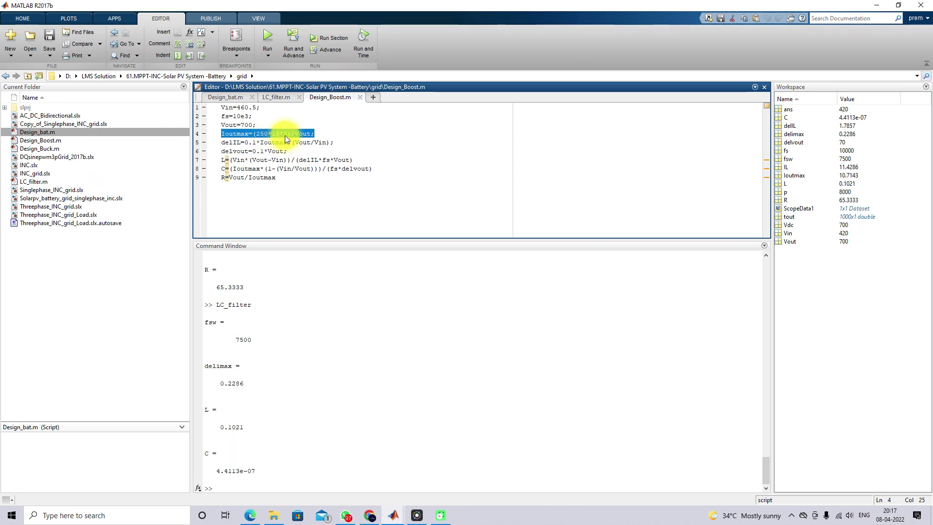
{"action": "left_click", "coordinate": [306, 134]}
{"action": "left_click_drag", "start_coordinate": [319, 133], "coordinate": [340, 144]}
{"action": "left_click", "coordinate": [241, 177]}
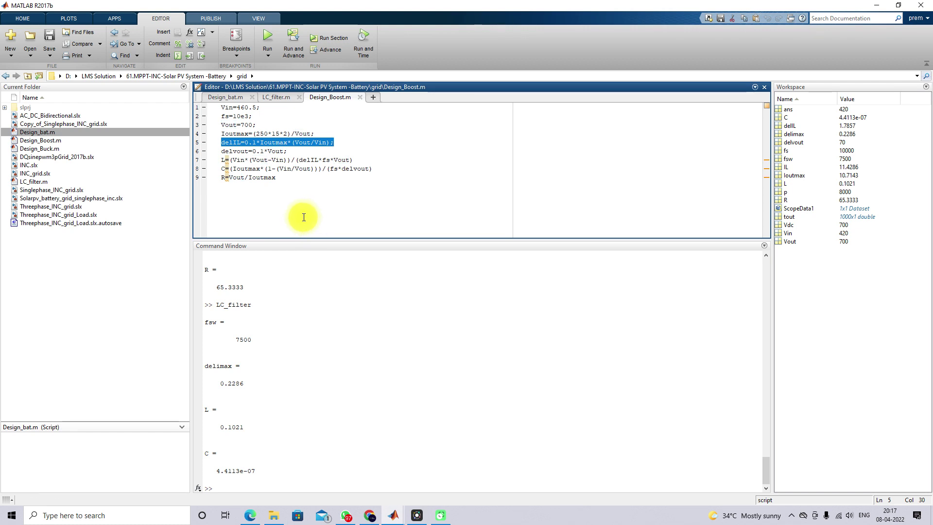
{"action": "left_click", "coordinate": [221, 149]}
{"action": "left_click_drag", "start_coordinate": [222, 149], "coordinate": [288, 151]}
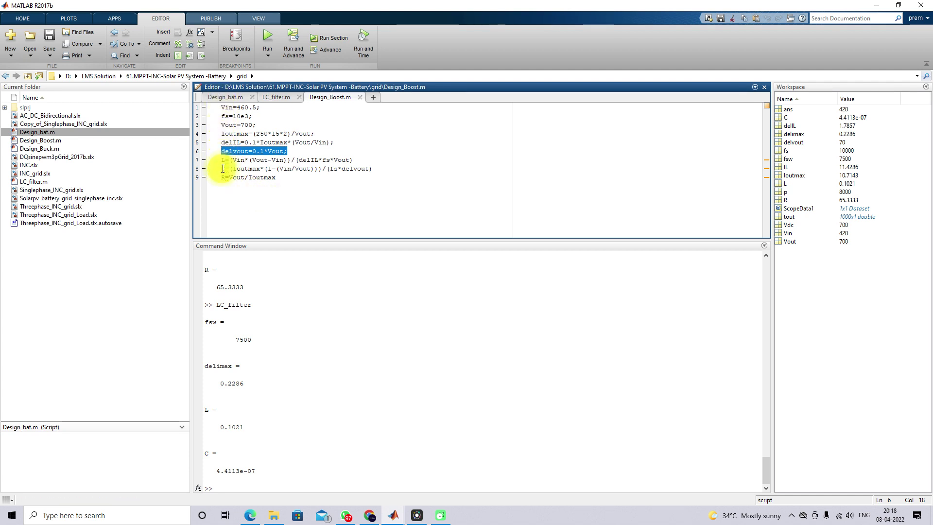
{"action": "mouse_move", "coordinate": [222, 160]}
{"action": "left_mouse_down"}
{"action": "mouse_move", "coordinate": [373, 163]}
{"action": "mouse_move", "coordinate": [208, 172]}
{"action": "left_mouse_up"}
{"action": "left_click", "coordinate": [370, 170]}
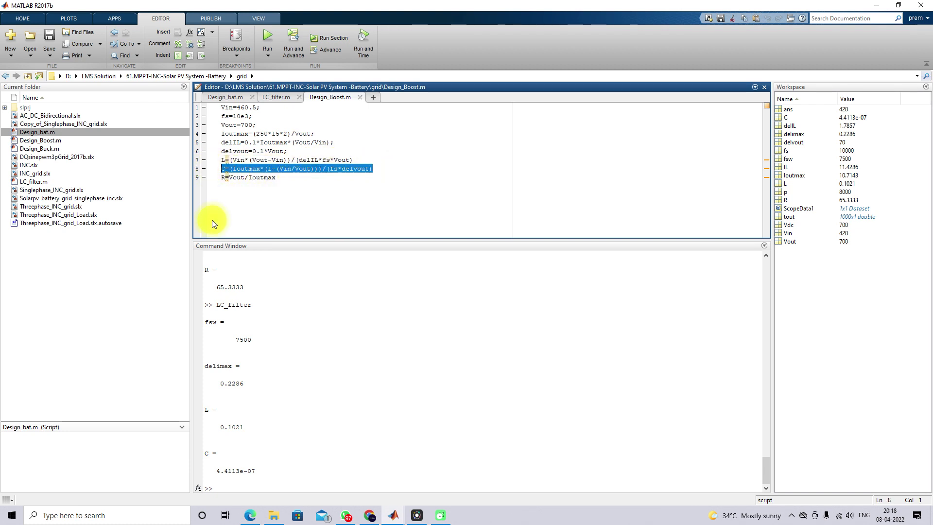
Enlarge the Command Window, run the Design_Boost script and examine the calculated L and C values.
{"action": "left_click_drag", "start_coordinate": [237, 241], "coordinate": [246, 185]}
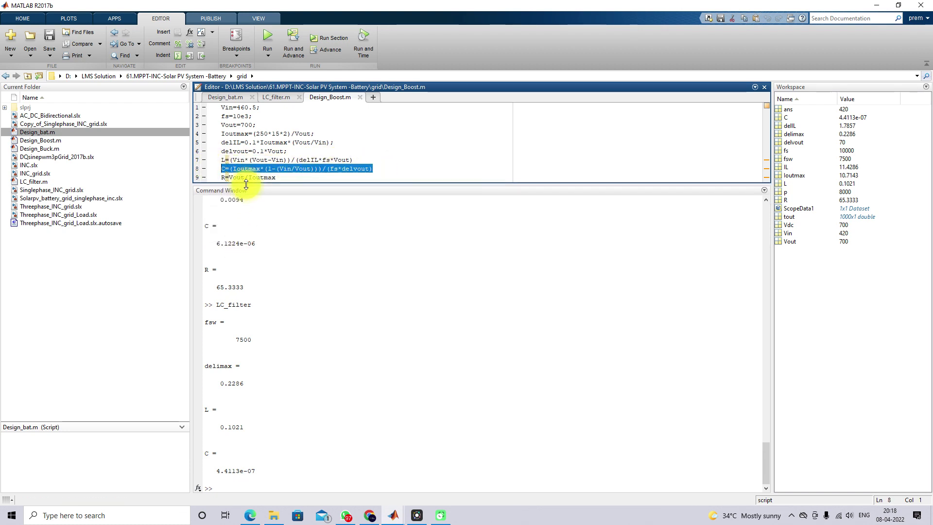
{"action": "left_click", "coordinate": [266, 35]}
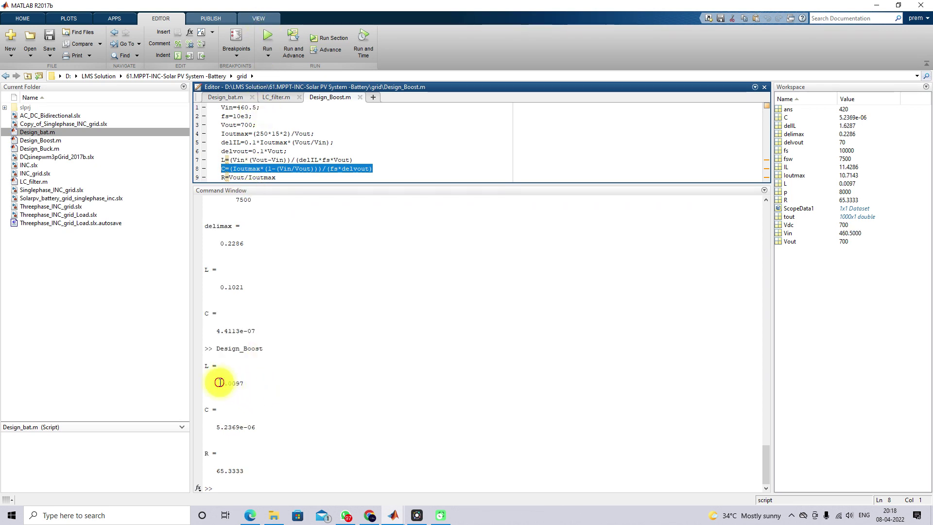
{"action": "left_click_drag", "start_coordinate": [219, 383], "coordinate": [244, 383]}
{"action": "left_click_drag", "start_coordinate": [215, 427], "coordinate": [262, 429]}
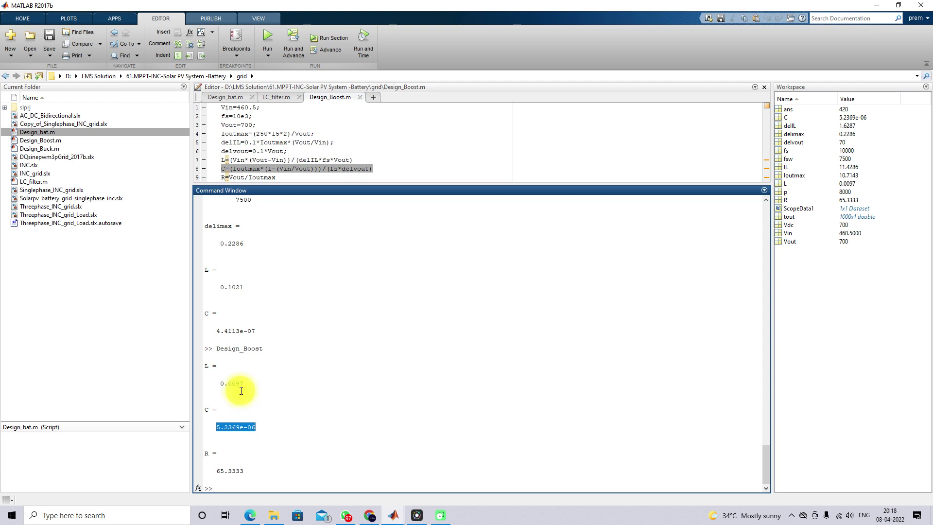
{"action": "left_click_drag", "start_coordinate": [219, 383], "coordinate": [243, 384]}
{"action": "left_click_drag", "start_coordinate": [217, 426], "coordinate": [252, 427]}
Switch to the Threephase_INC_grid_Load Simulink model and check the boost converter's inductor L and capacitor parameters.
{"action": "mouse_move", "coordinate": [394, 517]}
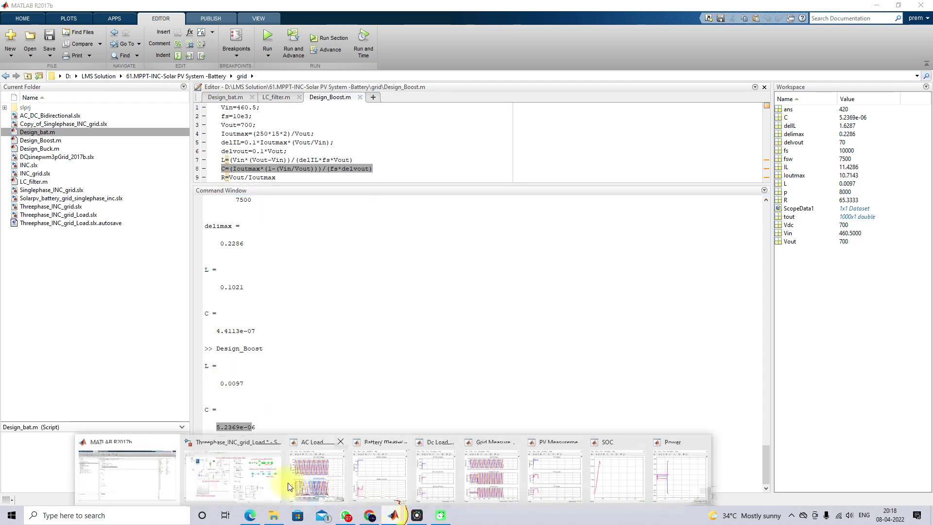
{"action": "left_click", "coordinate": [281, 476]}
{"action": "double_click", "coordinate": [221, 113]}
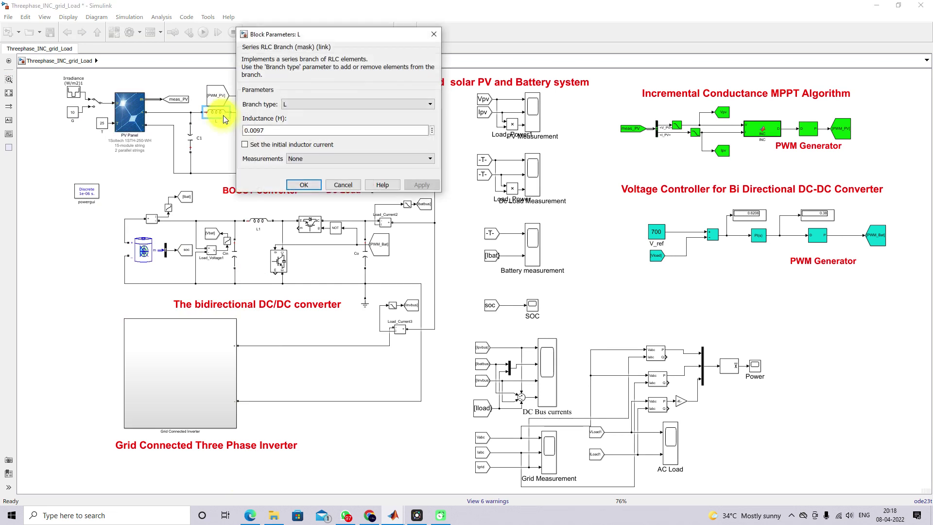
{"action": "left_click", "coordinate": [291, 184]}
{"action": "double_click", "coordinate": [308, 138]}
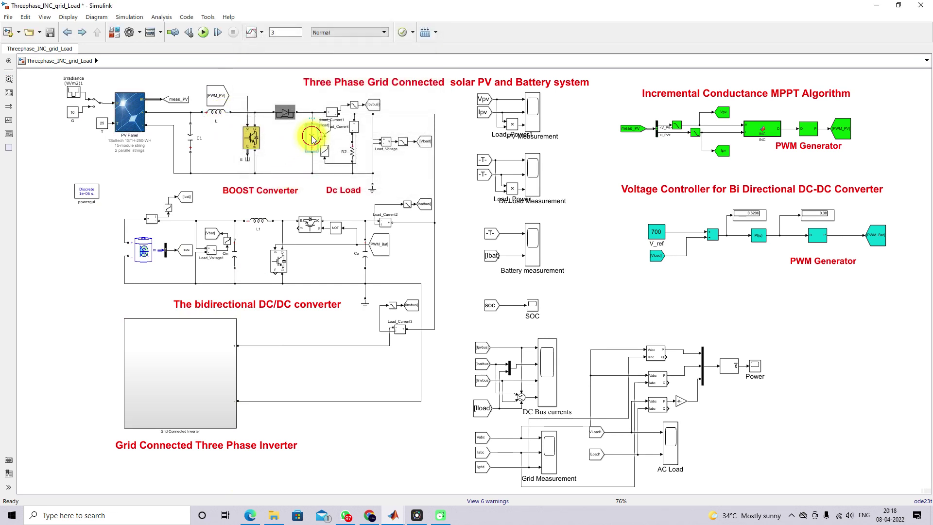
{"action": "left_click", "coordinate": [391, 211]}
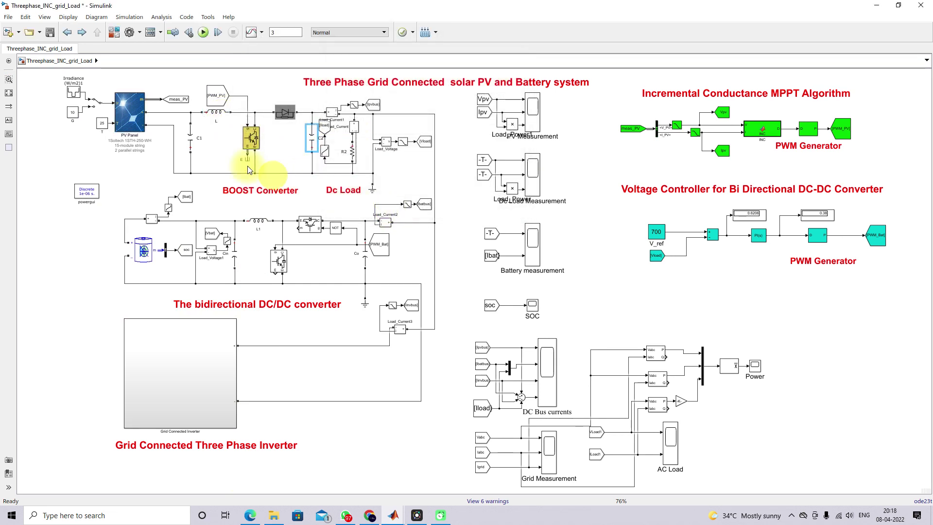
{"action": "left_click", "coordinate": [194, 141]}
{"action": "double_click", "coordinate": [195, 143]}
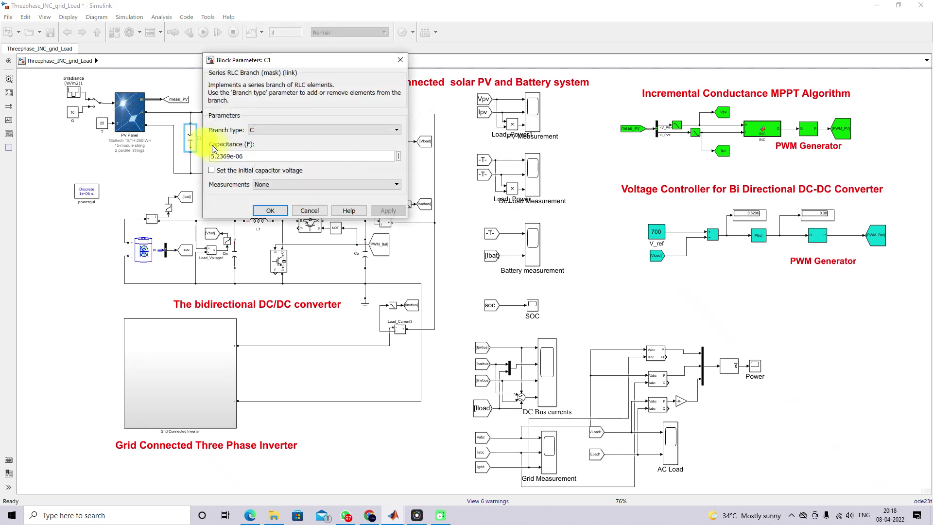
{"action": "left_click", "coordinate": [268, 210]}
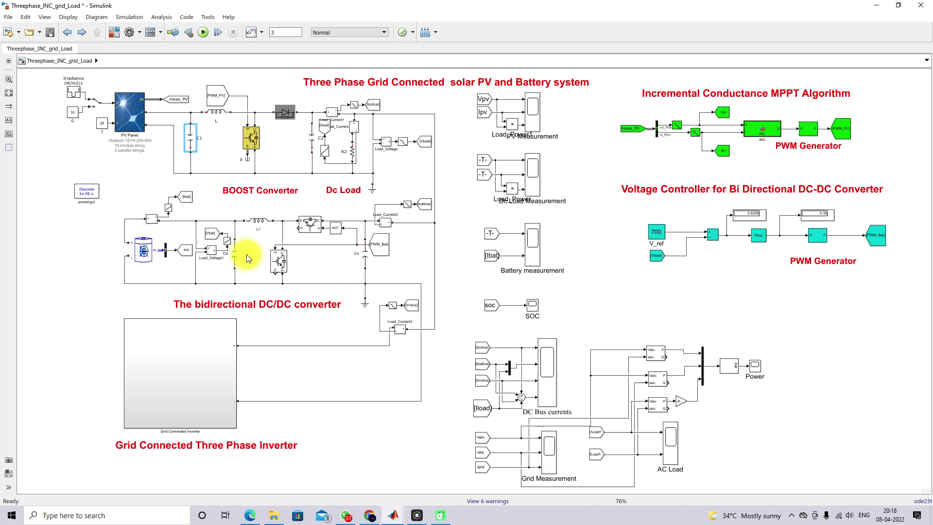
Outline the bidirectional DC/DC converter with the red screen pen, mark the PV panel and inverter, and clear the marks.
{"action": "key", "text": "ctrl+shift+p"}
{"action": "mouse_move", "coordinate": [185, 216]}
{"action": "left_mouse_down"}
{"action": "mouse_move", "coordinate": [186, 294]}
{"action": "mouse_move", "coordinate": [369, 299]}
{"action": "left_mouse_up"}
{"action": "left_click_drag", "start_coordinate": [379, 203], "coordinate": [178, 212]}
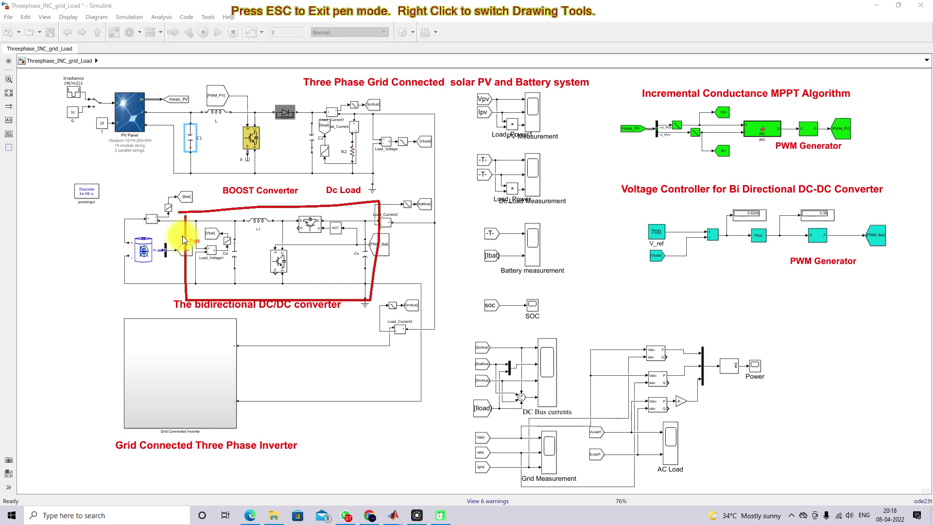
{"action": "left_click_drag", "start_coordinate": [108, 160], "coordinate": [143, 160]}
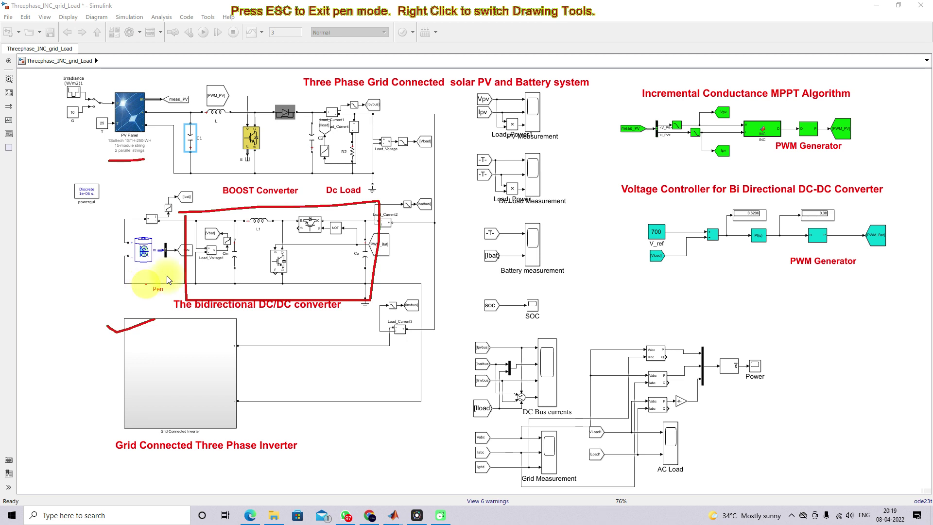
{"action": "mouse_move", "coordinate": [303, 189]}
{"action": "left_mouse_down"}
{"action": "mouse_move", "coordinate": [303, 206]}
{"action": "mouse_move", "coordinate": [308, 200]}
{"action": "left_mouse_up"}
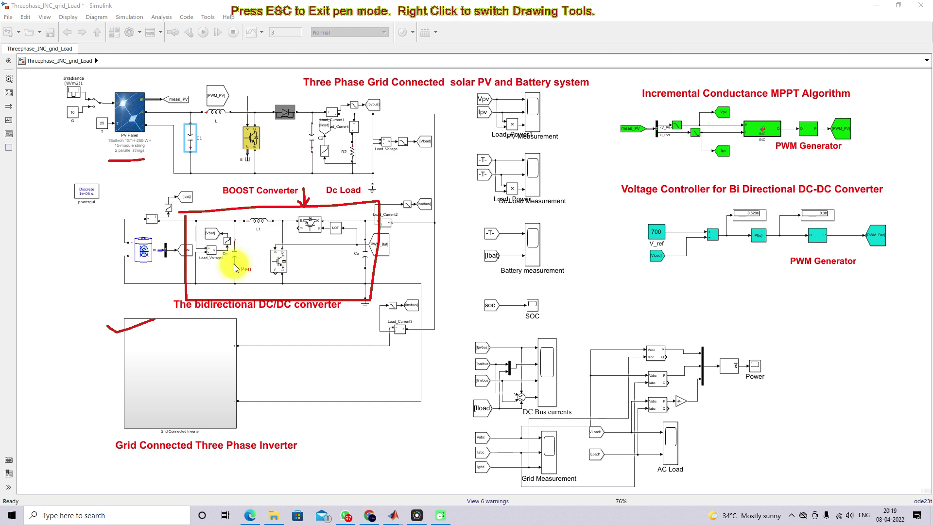
{"action": "key", "text": "Escape"}
Open the Battery2 block parameters, examine the nominal voltage and rated capacity, and close the dialog.
{"action": "left_click", "coordinate": [151, 254]}
{"action": "double_click", "coordinate": [151, 254]}
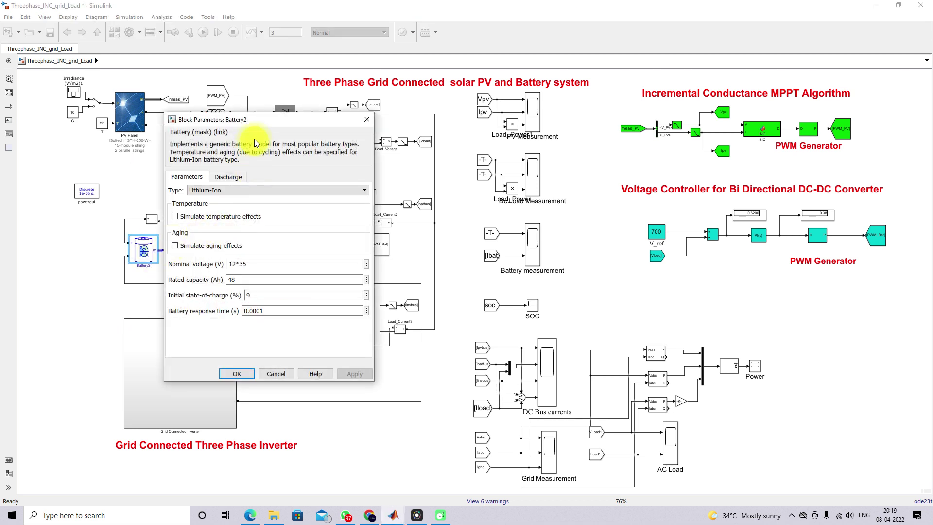
{"action": "left_click_drag", "start_coordinate": [260, 119], "coordinate": [260, 94]}
{"action": "double_click", "coordinate": [250, 238]}
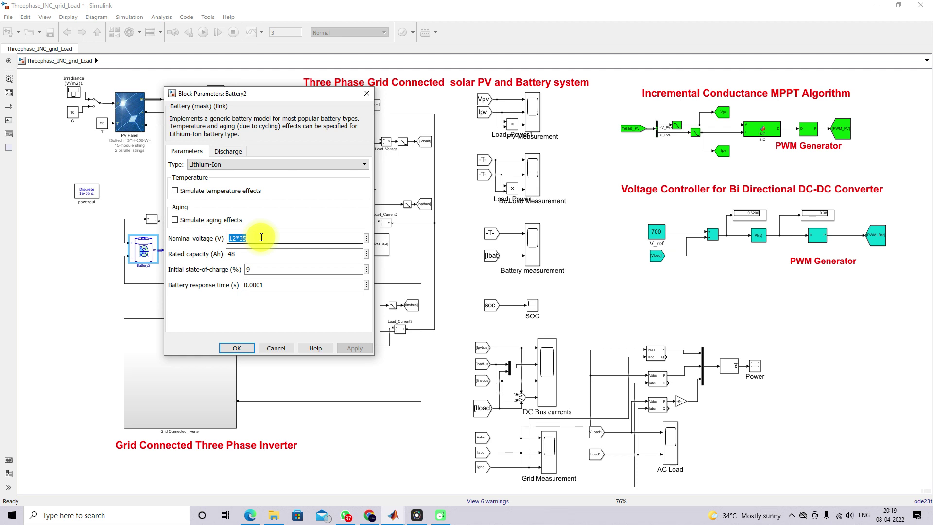
{"action": "double_click", "coordinate": [241, 254]}
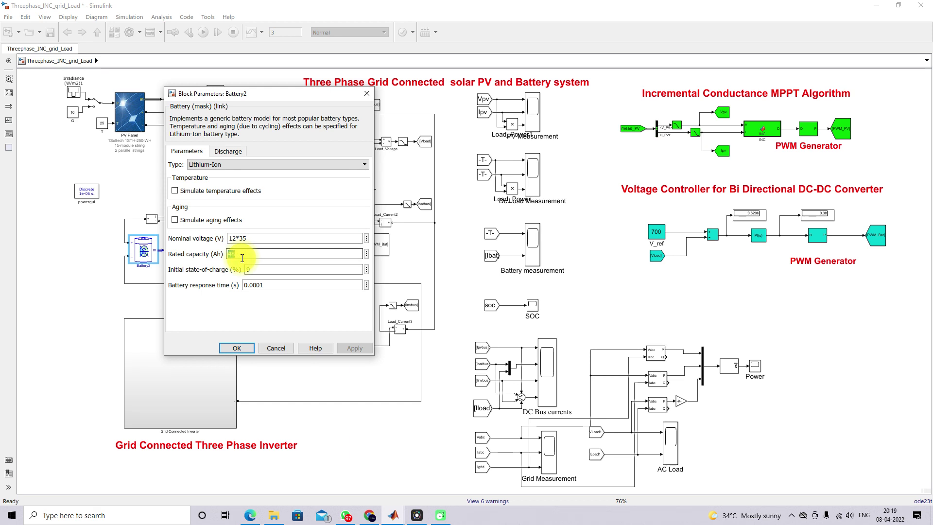
{"action": "left_click", "coordinate": [235, 347]}
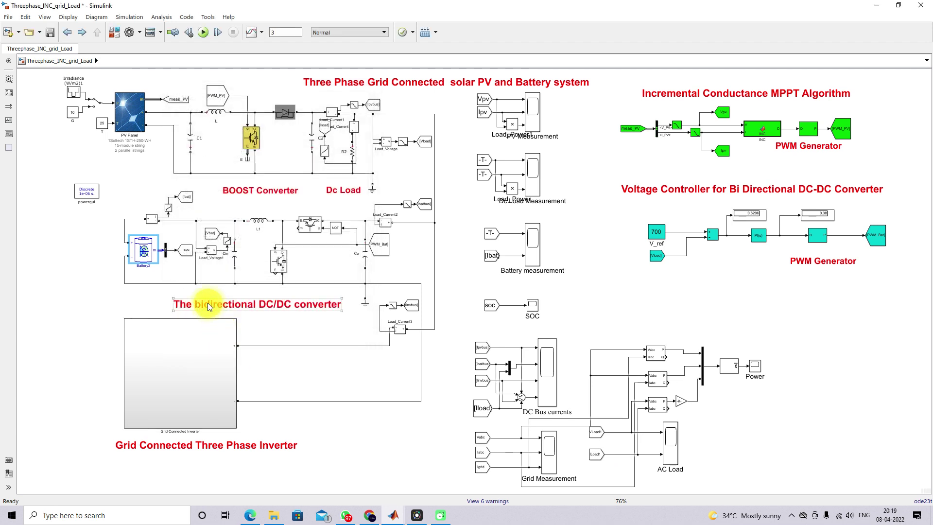
Tick the bidirectional converter's inductor L1 and its input and output capacitors with the red screen pen.
{"action": "key", "text": "F10"}
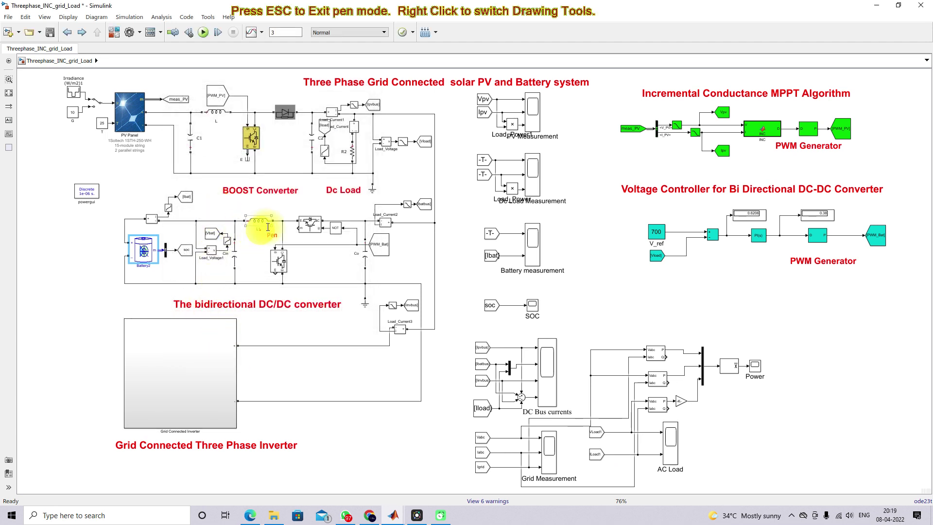
{"action": "left_click_drag", "start_coordinate": [252, 215], "coordinate": [281, 210]}
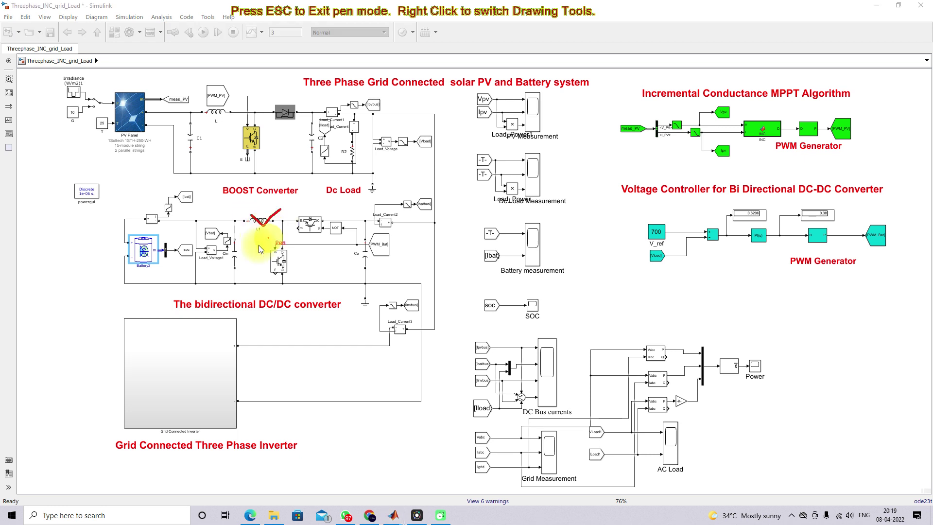
{"action": "left_click_drag", "start_coordinate": [234, 253], "coordinate": [259, 247]}
{"action": "left_click_drag", "start_coordinate": [354, 262], "coordinate": [378, 254]}
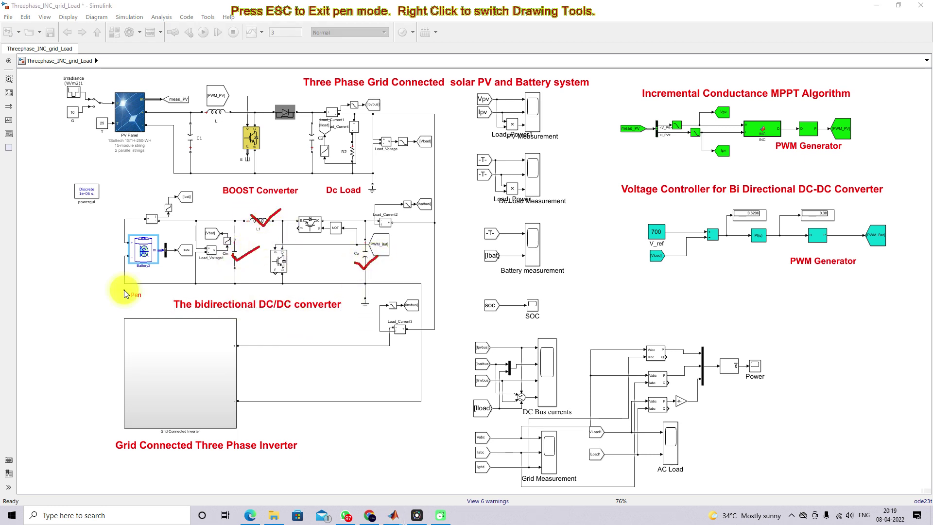
Handwrite 12×35 and an underlined 7500 beside the battery and an underlined 700 at the converter output, and exit pen mode.
{"action": "mouse_move", "coordinate": [78, 259]}
{"action": "left_mouse_down"}
{"action": "mouse_move", "coordinate": [113, 256]}
{"action": "mouse_move", "coordinate": [126, 238]}
{"action": "left_mouse_up"}
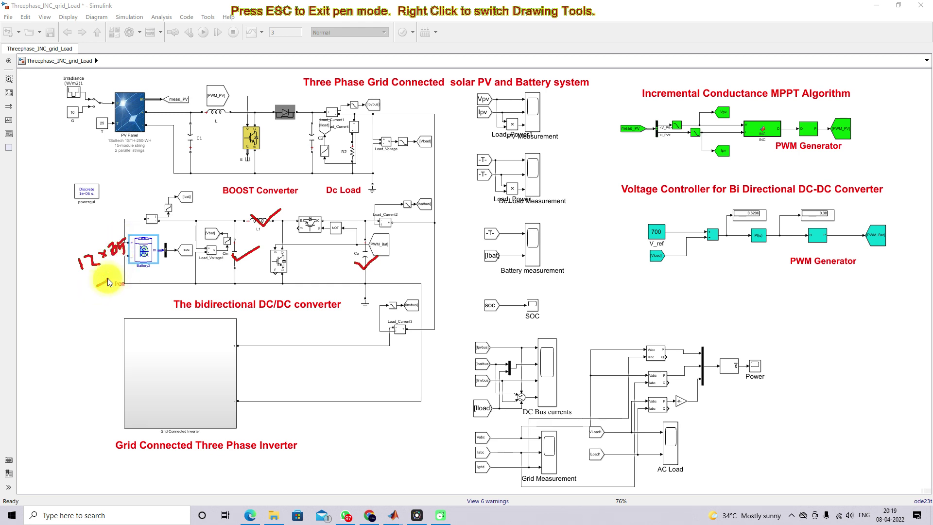
{"action": "mouse_move", "coordinate": [113, 276]}
{"action": "left_mouse_down"}
{"action": "mouse_move", "coordinate": [113, 289]}
{"action": "mouse_move", "coordinate": [136, 268]}
{"action": "left_mouse_up"}
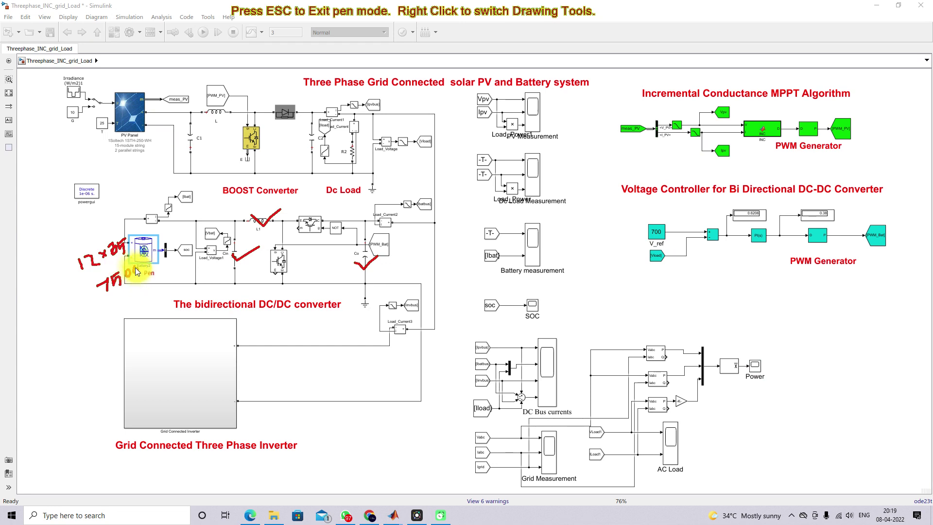
{"action": "mouse_move", "coordinate": [397, 249]}
{"action": "left_mouse_down"}
{"action": "mouse_move", "coordinate": [406, 267]}
{"action": "mouse_move", "coordinate": [426, 251]}
{"action": "left_mouse_up"}
{"action": "left_click_drag", "start_coordinate": [98, 290], "coordinate": [140, 286]}
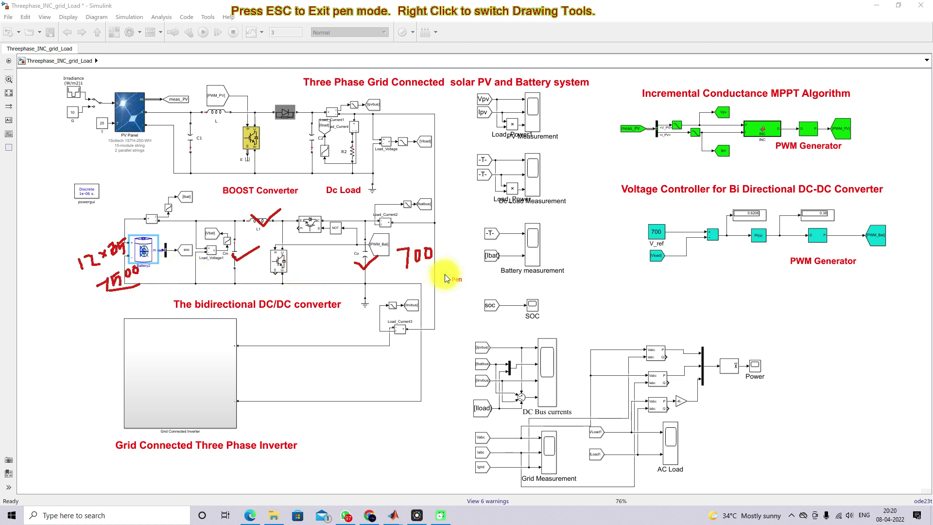
{"action": "left_click_drag", "start_coordinate": [407, 276], "coordinate": [442, 266]}
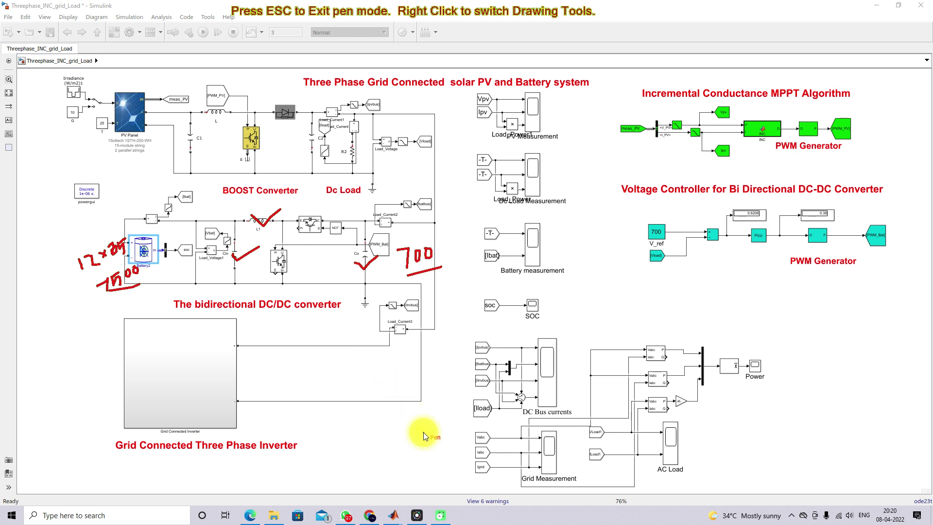
{"action": "key", "text": "Escape"}
Switch to MATLAB and review the Vin, fs, Vout, Ioutmax, ripple and L, C, R lines in the Design_bat.m script.
{"action": "mouse_move", "coordinate": [393, 515]}
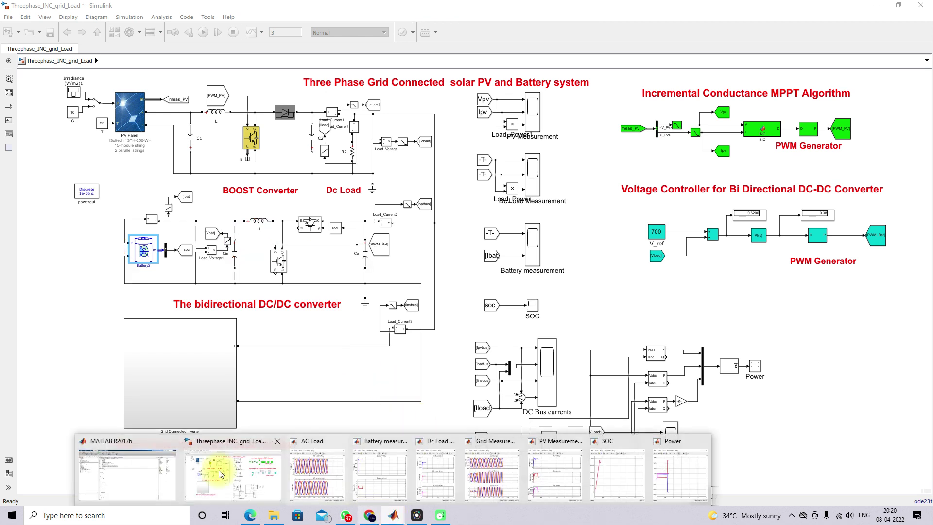
{"action": "left_click", "coordinate": [165, 469]}
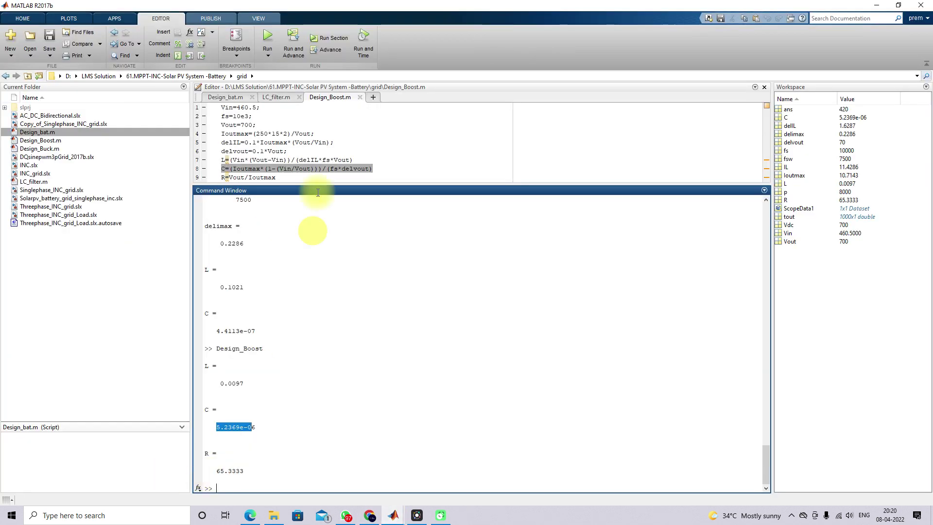
{"action": "left_click", "coordinate": [225, 97]}
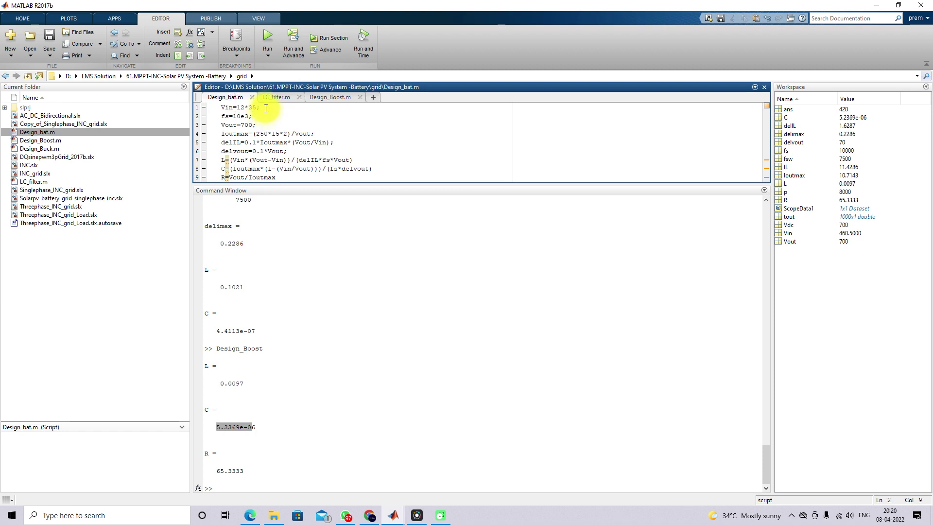
{"action": "left_click_drag", "start_coordinate": [266, 108], "coordinate": [210, 109]}
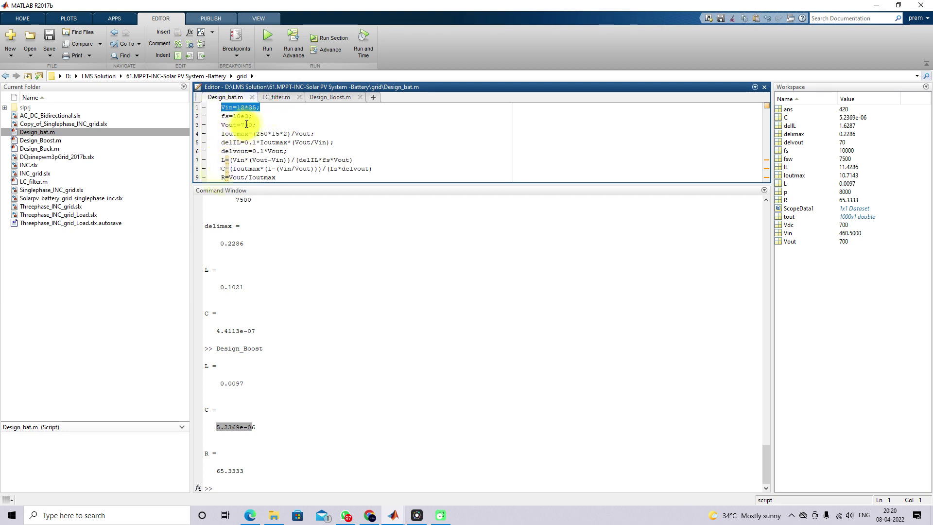
{"action": "left_click_drag", "start_coordinate": [252, 116], "coordinate": [219, 117]}
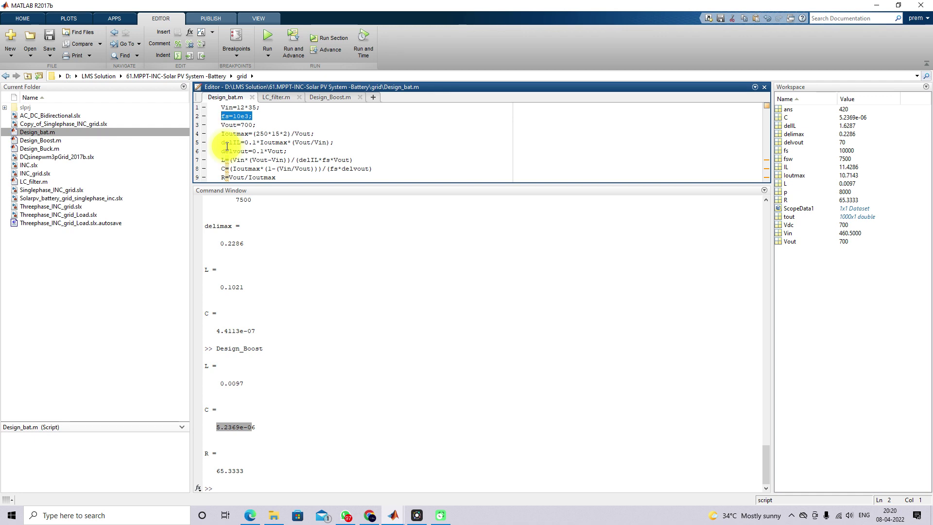
{"action": "left_click_drag", "start_coordinate": [257, 125], "coordinate": [220, 126]}
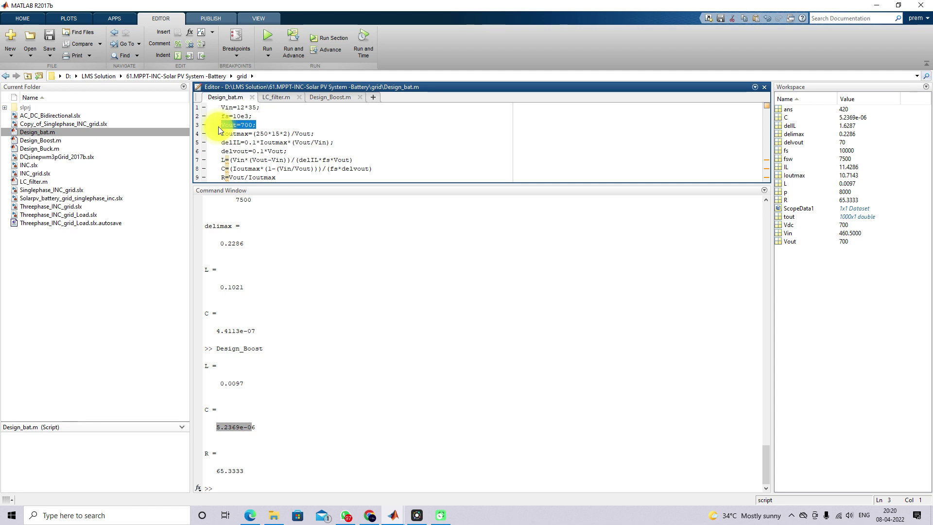
{"action": "left_click_drag", "start_coordinate": [315, 134], "coordinate": [212, 135]}
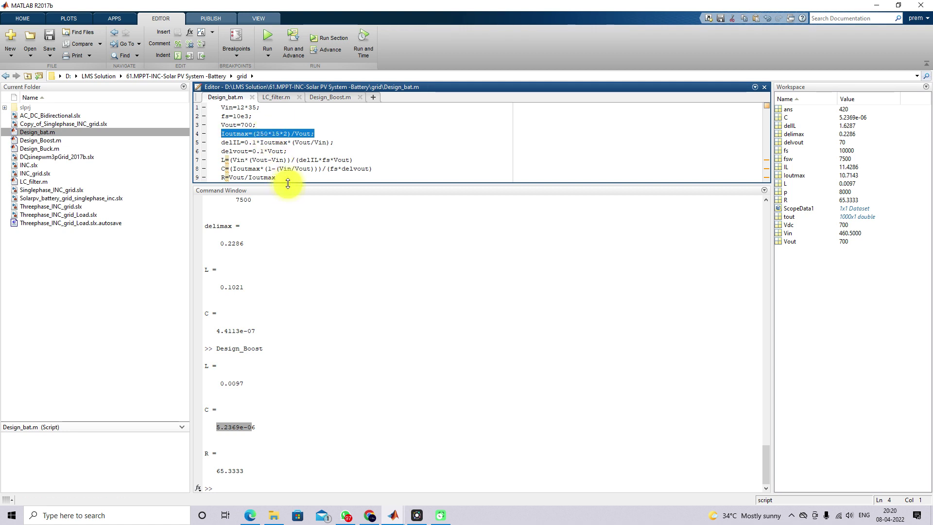
{"action": "left_click_drag", "start_coordinate": [221, 142], "coordinate": [276, 177]}
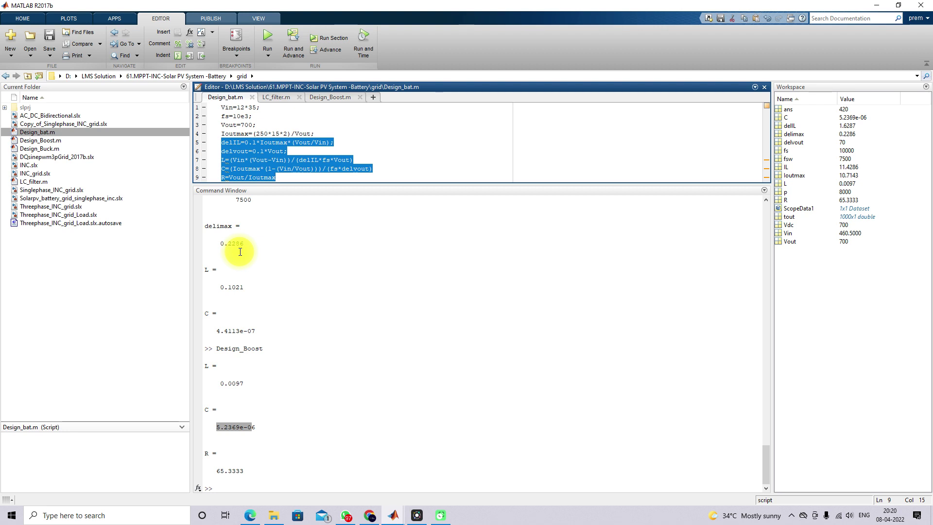
Run the Design_bat.m script and examine the computed L and C values in the command output.
{"action": "left_click", "coordinate": [272, 37]}
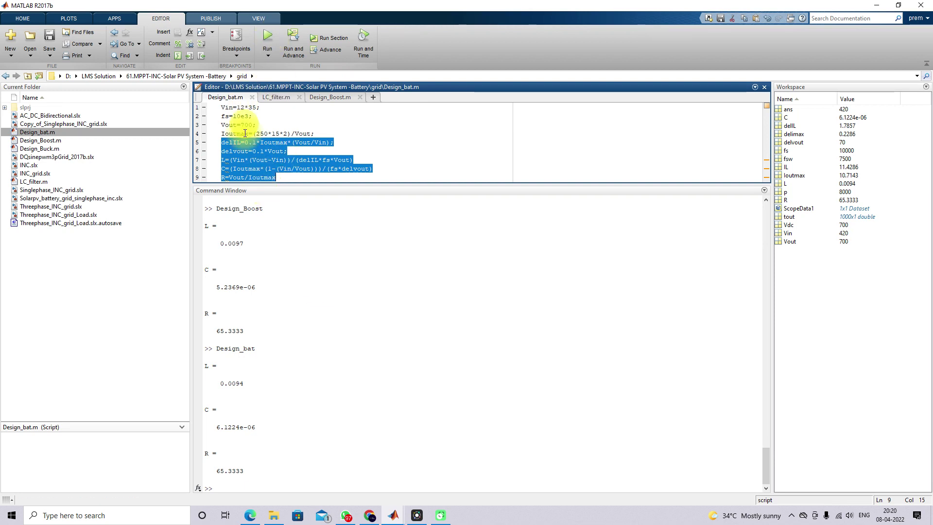
{"action": "left_click_drag", "start_coordinate": [216, 382], "coordinate": [249, 382]}
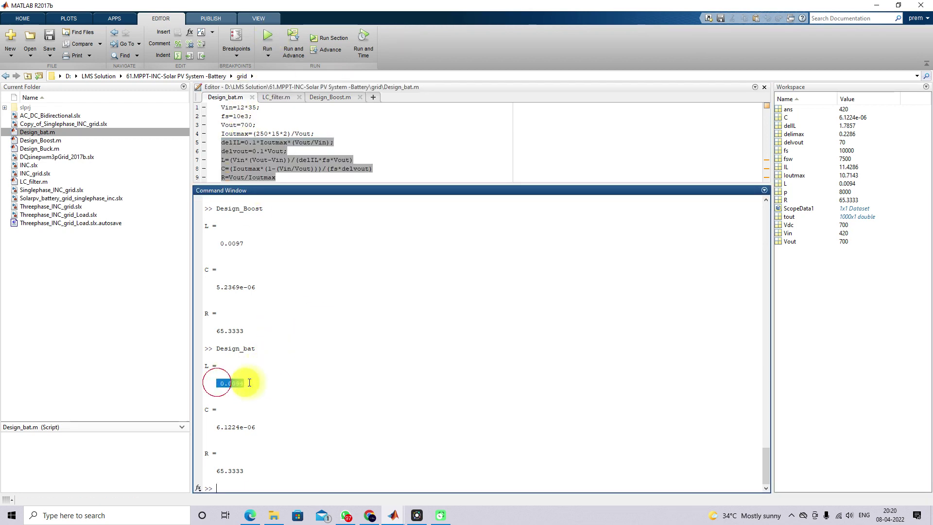
{"action": "left_click_drag", "start_coordinate": [213, 427], "coordinate": [264, 427]}
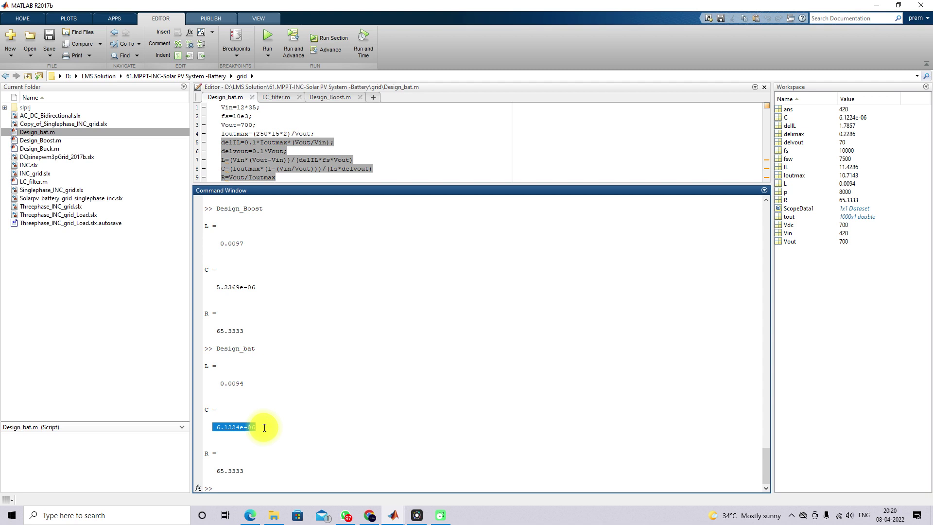
Switch to the Simulink model and check the block parameters of the bidirectional converter's inductor L1, output capacitor and input capacitor.
{"action": "left_click", "coordinate": [394, 515]}
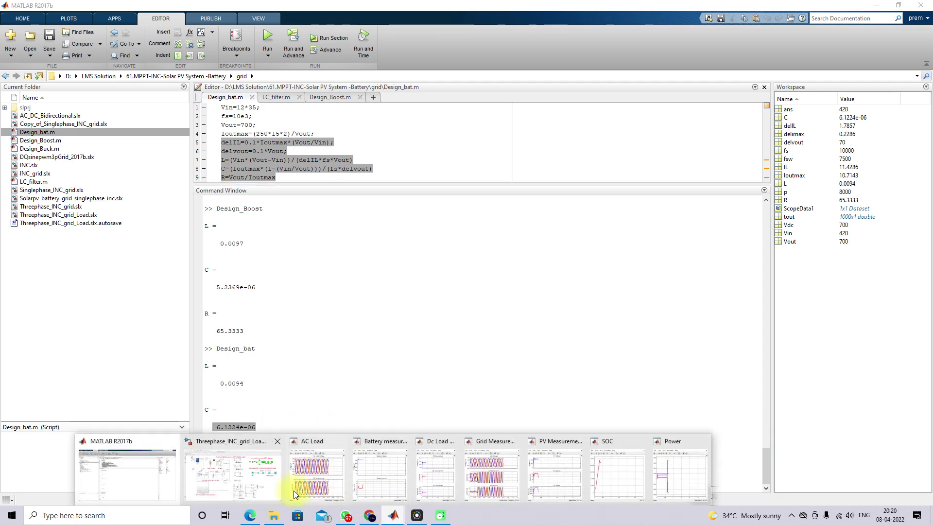
{"action": "left_click", "coordinate": [250, 478]}
{"action": "double_click", "coordinate": [255, 223]}
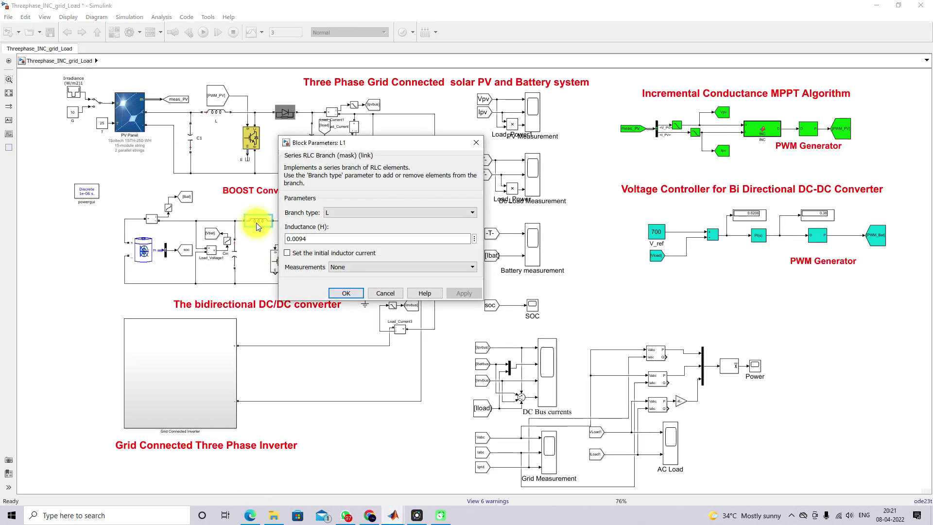
{"action": "left_click", "coordinate": [345, 292]}
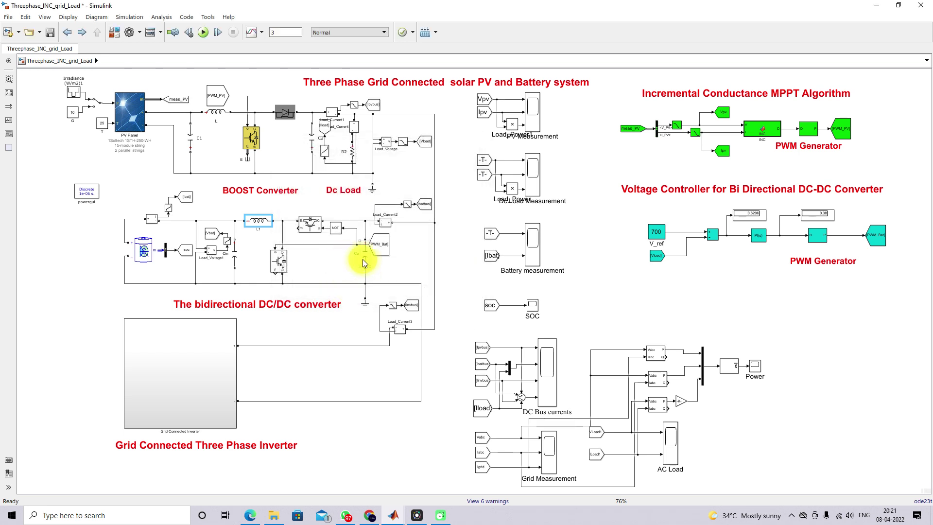
{"action": "double_click", "coordinate": [363, 260]}
{"action": "left_click", "coordinate": [426, 318]}
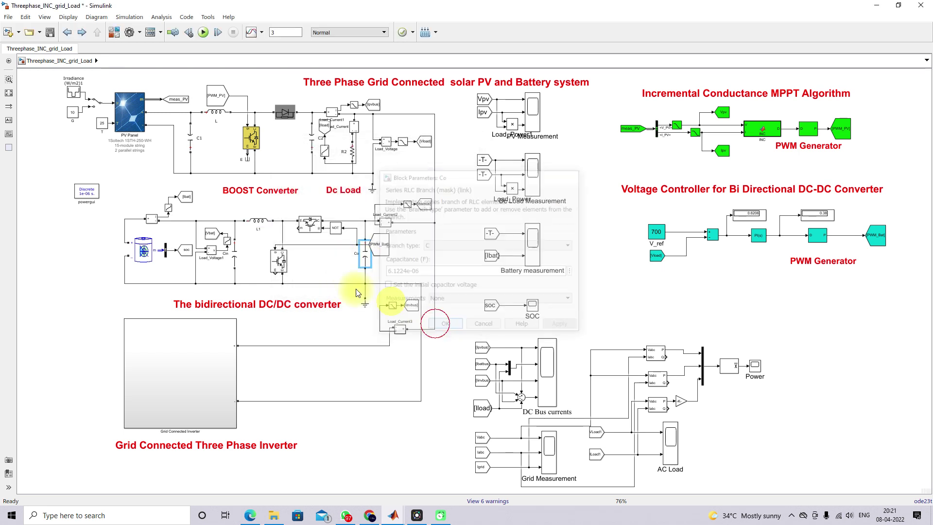
{"action": "double_click", "coordinate": [237, 265]}
{"action": "left_click", "coordinate": [314, 326]}
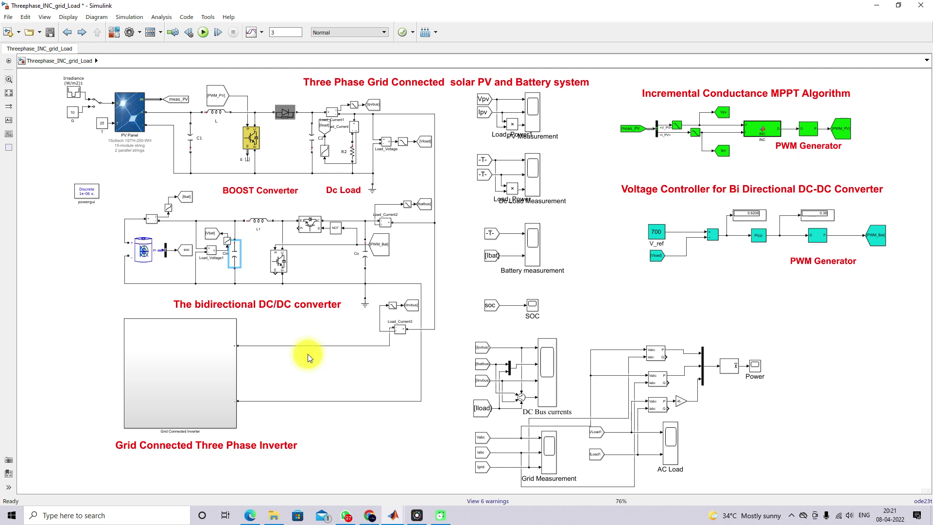
Open the Grid Connected Inverter subsystem, fit the whole diagram in view and examine the three-phase filter inductors.
{"action": "double_click", "coordinate": [186, 357]}
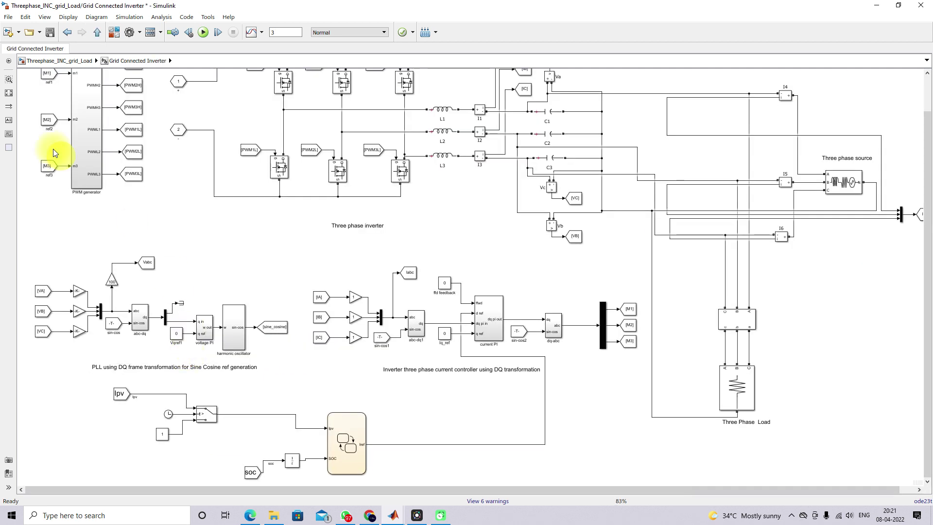
{"action": "left_click", "coordinate": [9, 92]}
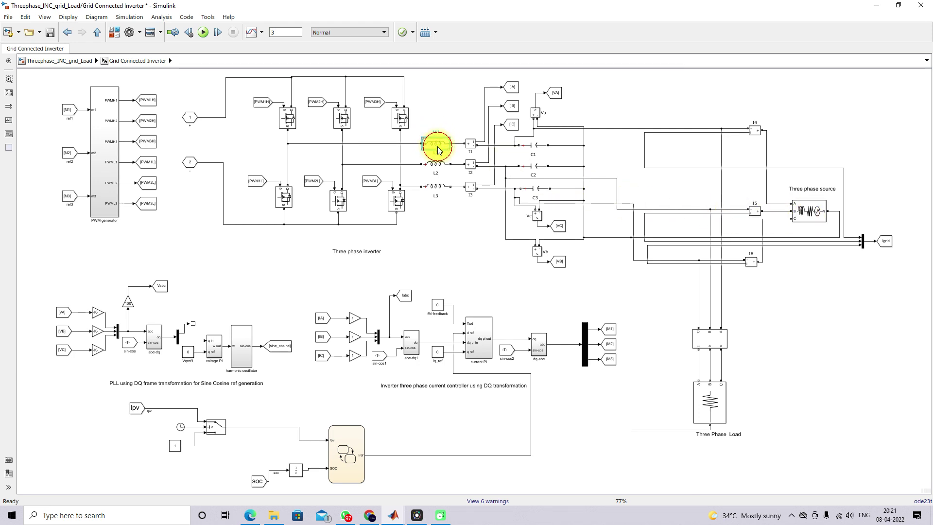
{"action": "left_click", "coordinate": [437, 164]}
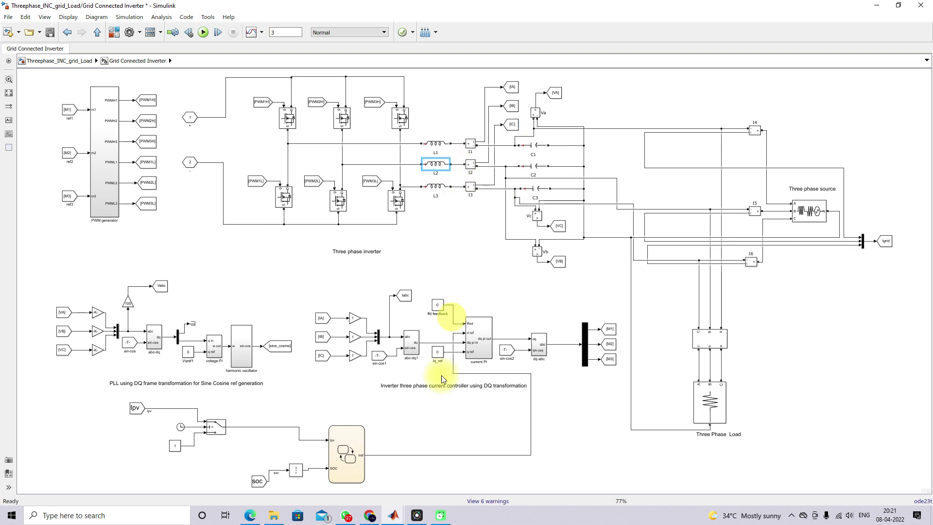
Switch to MATLAB and review the p, Vdc, IL, fsw, delimax and L lines of the LC_filter.m script.
{"action": "mouse_move", "coordinate": [394, 519]}
{"action": "left_click", "coordinate": [138, 467]}
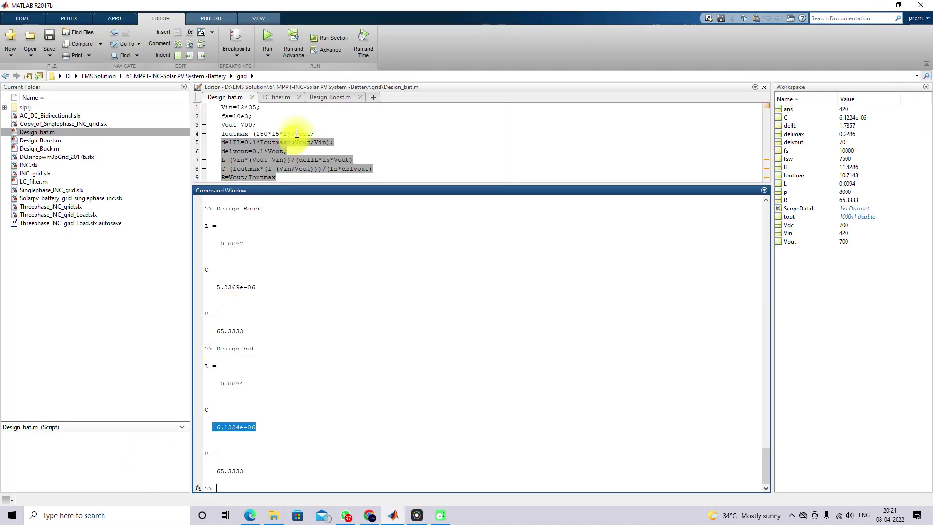
{"action": "left_click", "coordinate": [280, 96]}
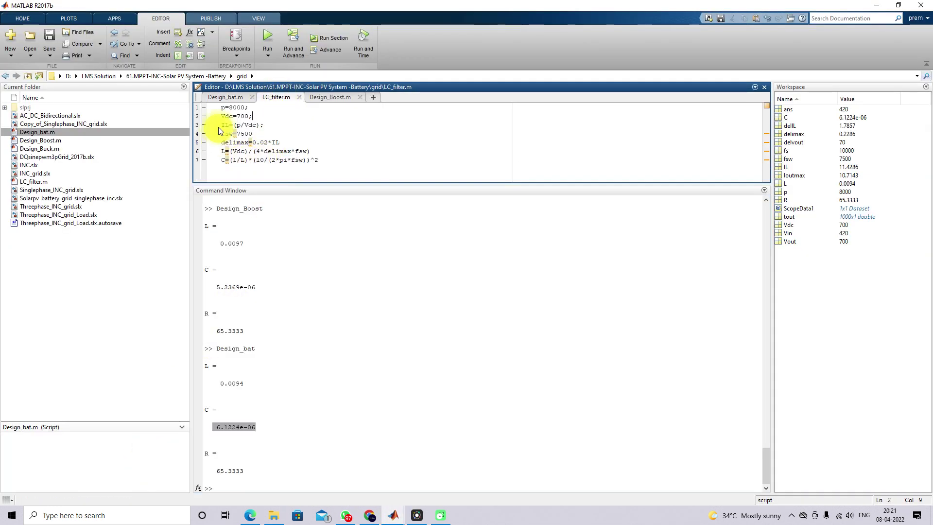
{"action": "left_click_drag", "start_coordinate": [221, 107], "coordinate": [249, 107]}
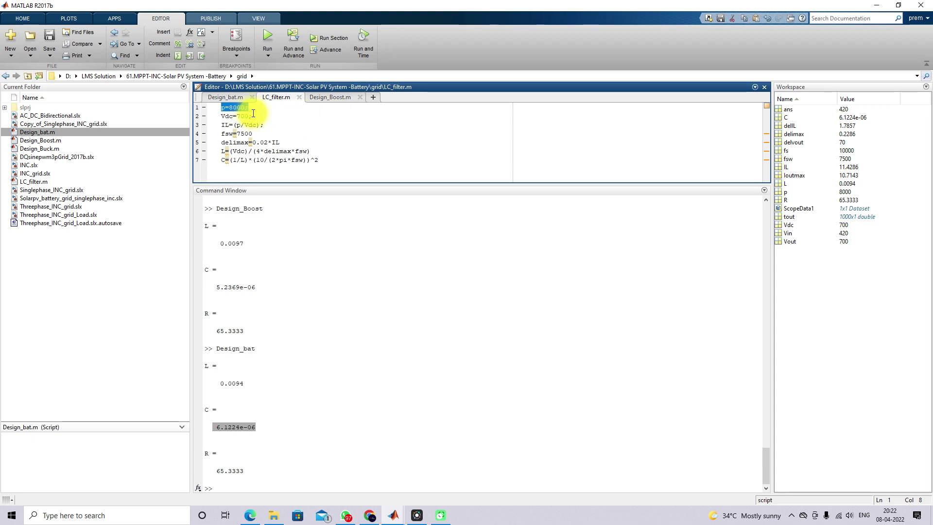
{"action": "left_click_drag", "start_coordinate": [253, 116], "coordinate": [219, 117]}
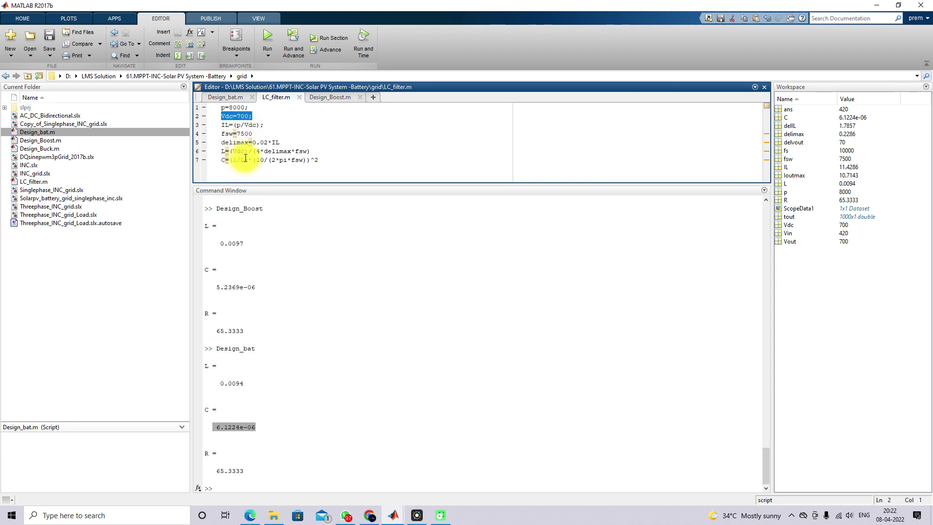
{"action": "left_click_drag", "start_coordinate": [228, 125], "coordinate": [278, 125]}
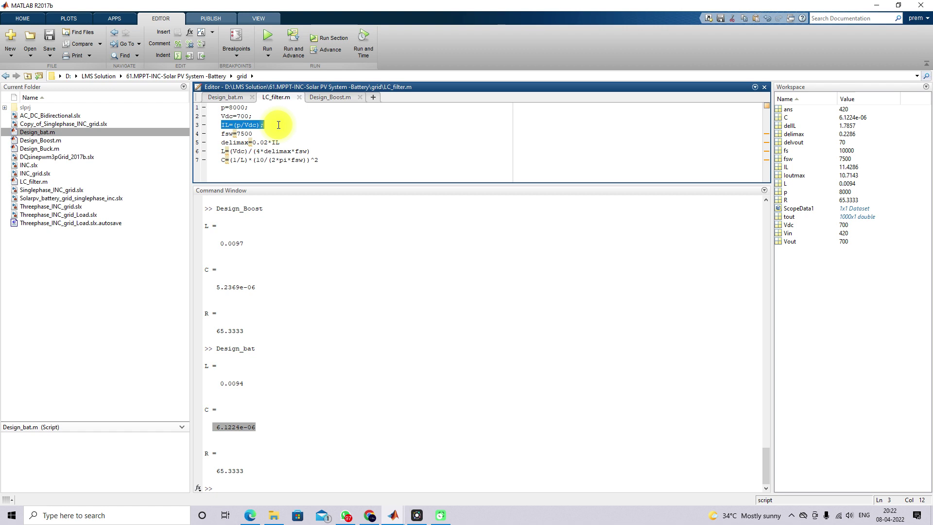
{"action": "left_click_drag", "start_coordinate": [222, 134], "coordinate": [265, 134]}
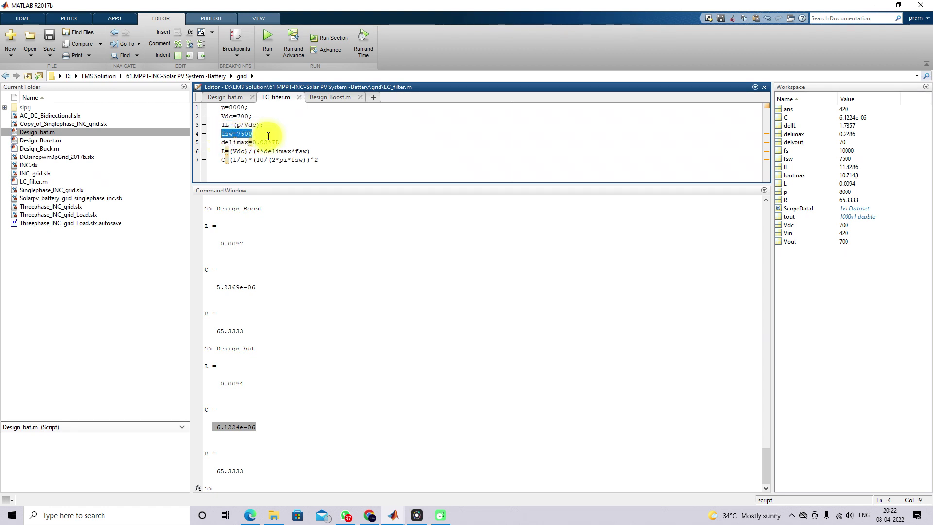
{"action": "left_click_drag", "start_coordinate": [220, 142], "coordinate": [297, 142]}
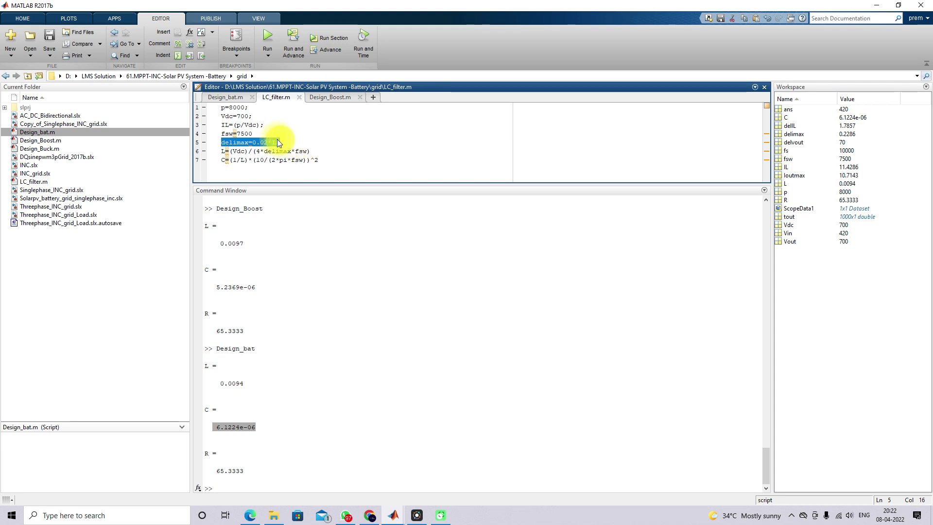
{"action": "left_click_drag", "start_coordinate": [264, 125], "coordinate": [220, 125]}
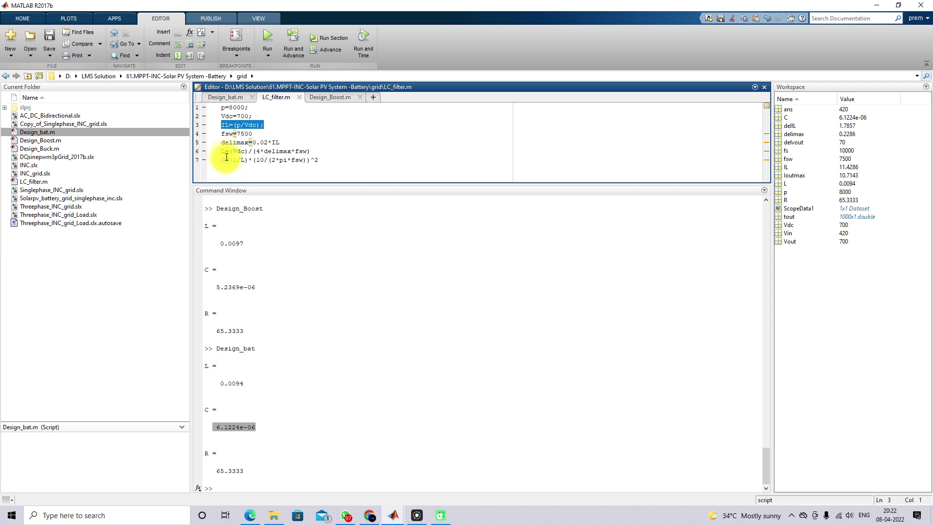
{"action": "left_click_drag", "start_coordinate": [221, 151], "coordinate": [342, 150]}
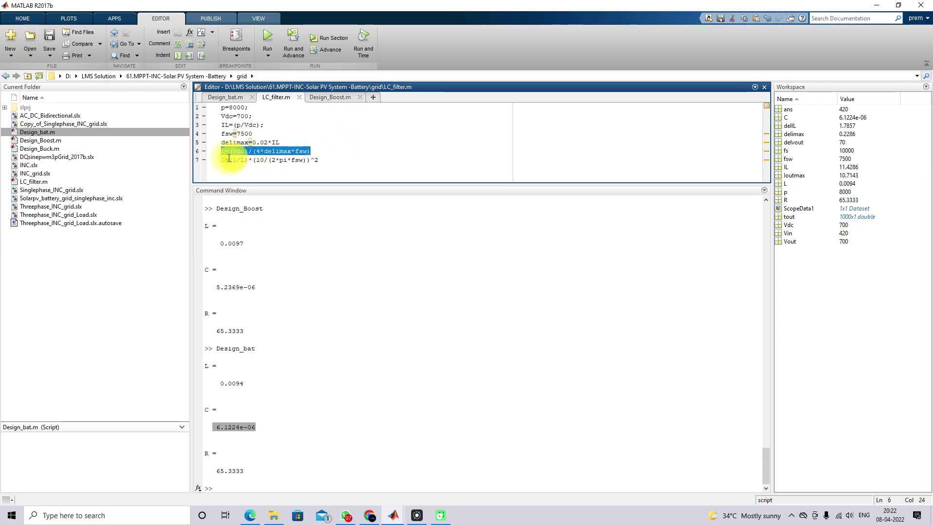
{"action": "left_click_drag", "start_coordinate": [239, 185], "coordinate": [240, 169]}
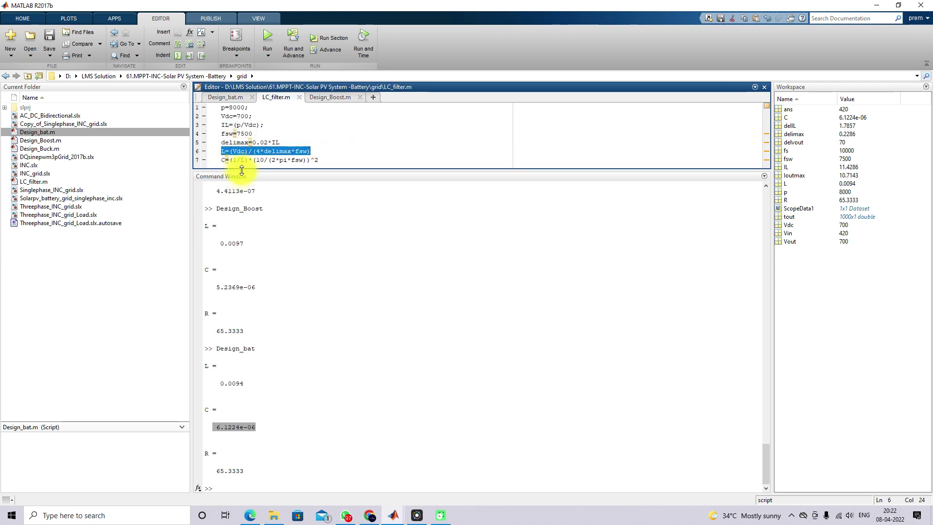
Run the LC_filter.m script and examine the computed filter L and C values in the command output.
{"action": "left_click", "coordinate": [267, 37]}
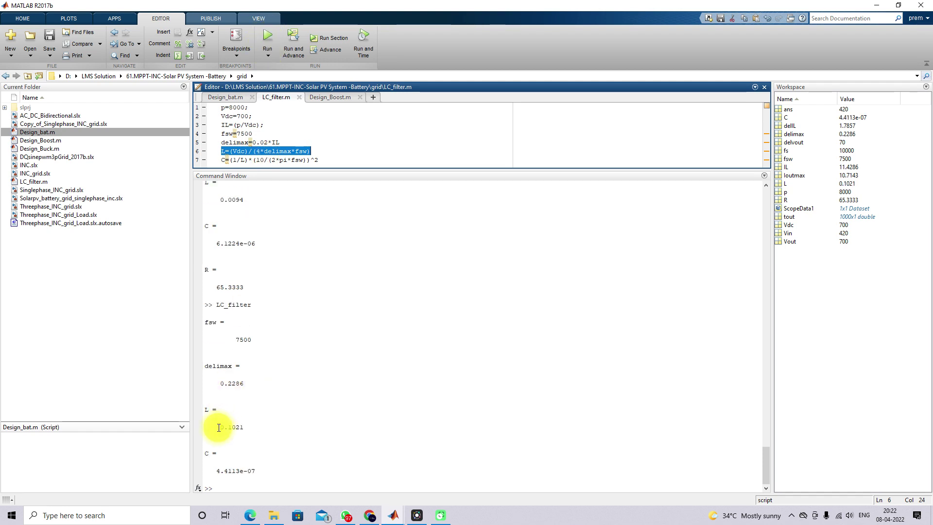
{"action": "left_click_drag", "start_coordinate": [219, 427], "coordinate": [245, 427]}
{"action": "left_click_drag", "start_coordinate": [217, 470], "coordinate": [256, 470]}
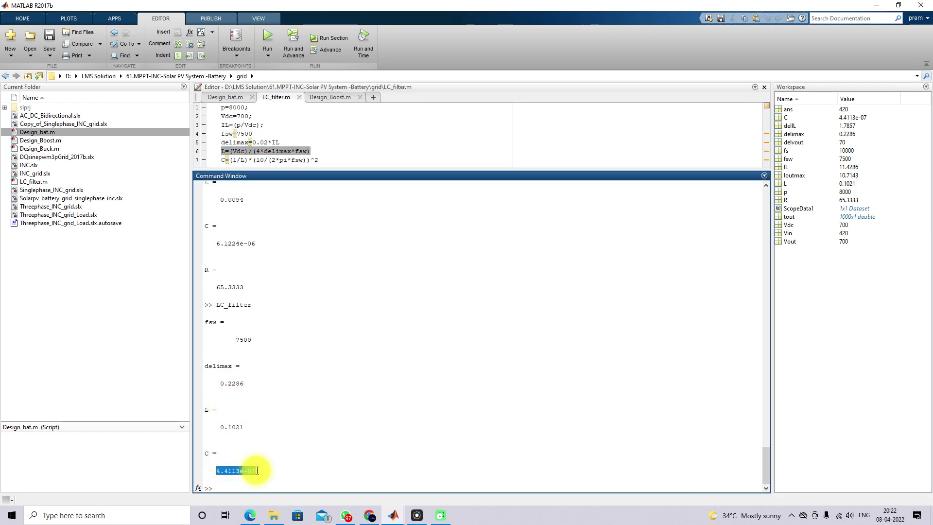
Switch to the Simulink inverter subsystem and check the block parameters of filter inductor L1 and filter capacitor C1.
{"action": "mouse_move", "coordinate": [398, 516]}
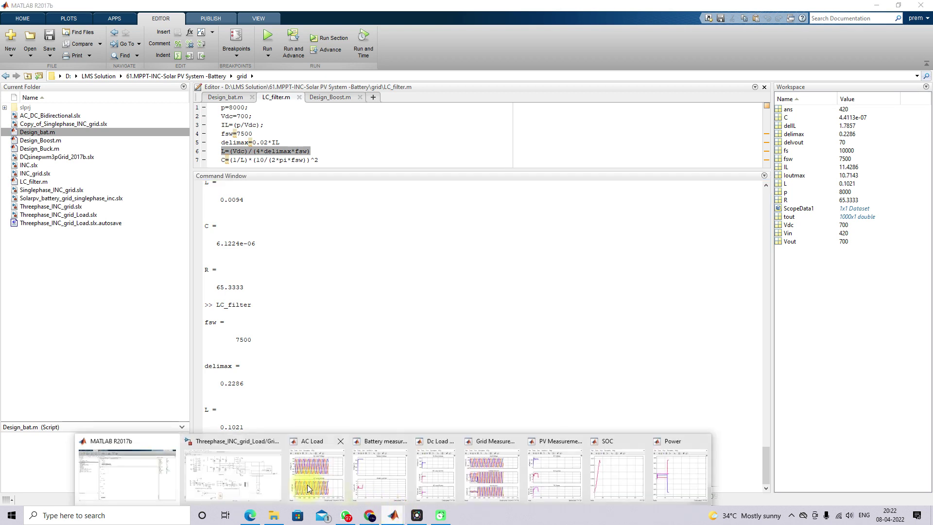
{"action": "left_click", "coordinate": [246, 468]}
{"action": "double_click", "coordinate": [435, 143]}
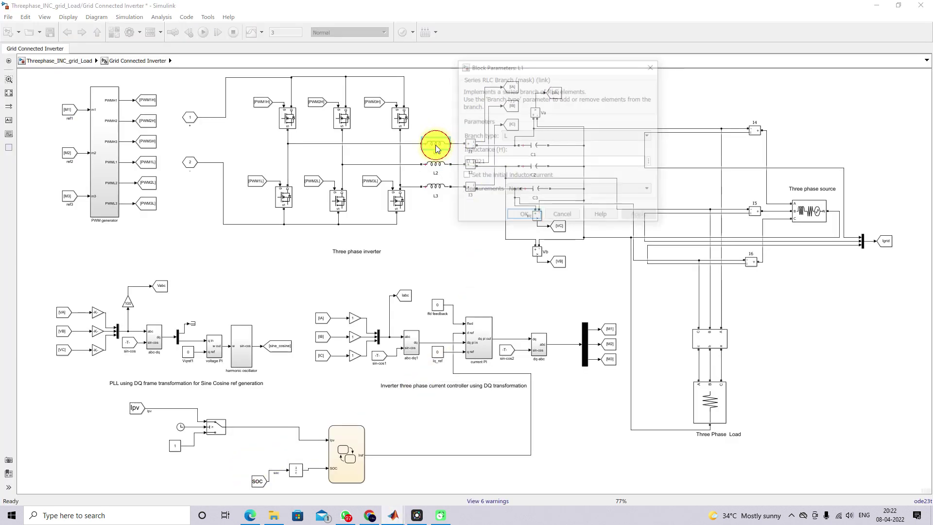
{"action": "left_click", "coordinate": [514, 217]}
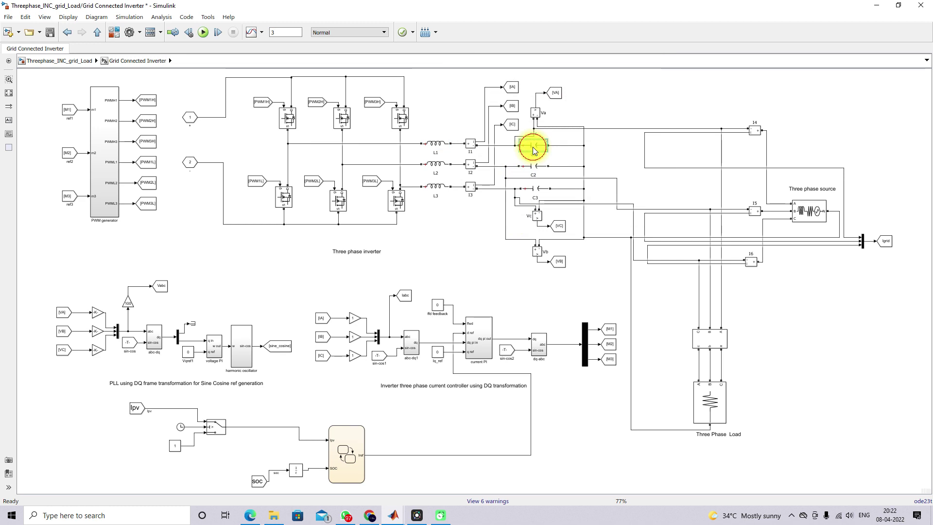
{"action": "double_click", "coordinate": [532, 146]}
{"action": "left_click", "coordinate": [606, 217]}
Open the Three-Phase Source parameters, examine the phase-to-phase voltage and frequency, and close the dialog.
{"action": "double_click", "coordinate": [807, 212]}
{"action": "double_click", "coordinate": [697, 185]}
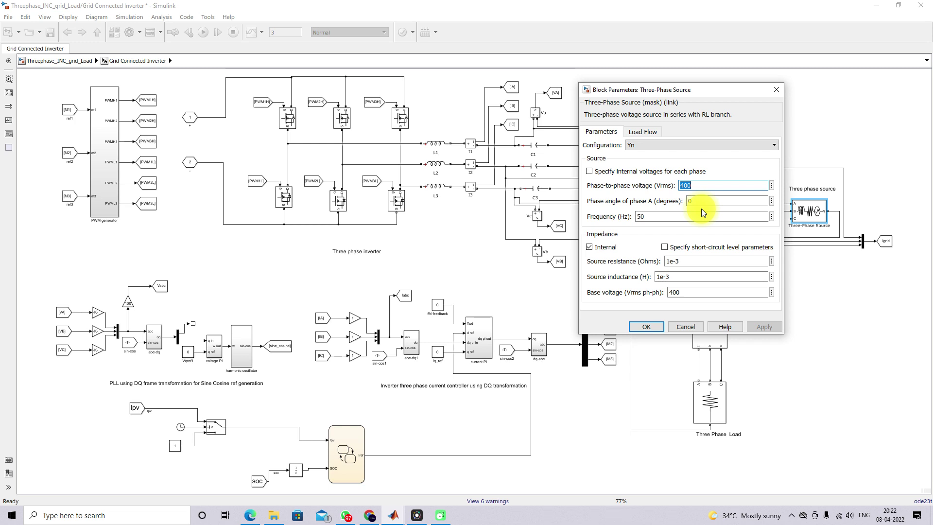
{"action": "double_click", "coordinate": [671, 220]}
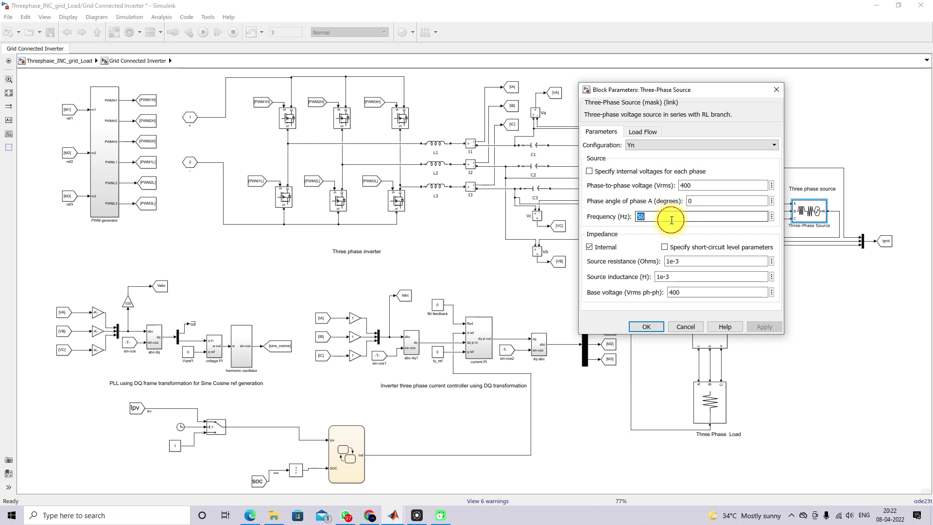
{"action": "left_click", "coordinate": [645, 325]}
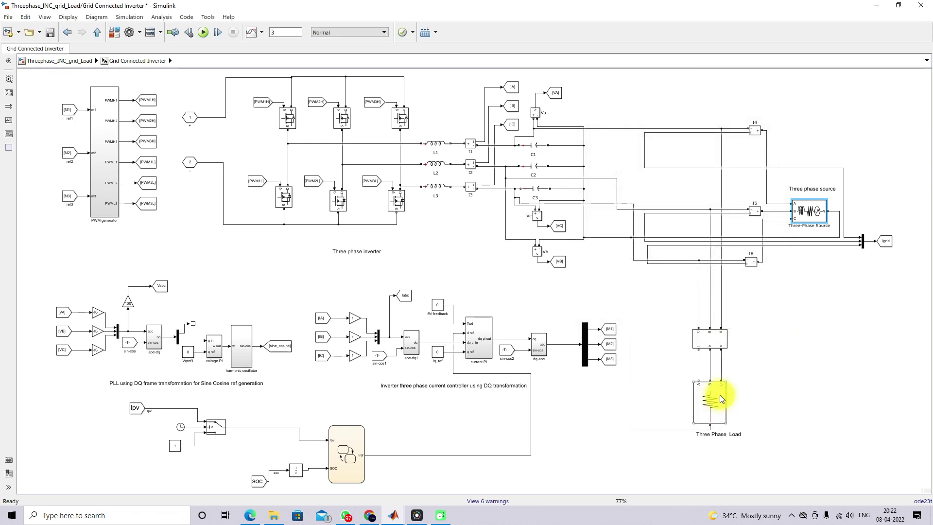
Open the Three-Phase Series RLC Load parameters, examine the active power, nominal voltage and nominal frequency, and close the dialog.
{"action": "double_click", "coordinate": [718, 398]}
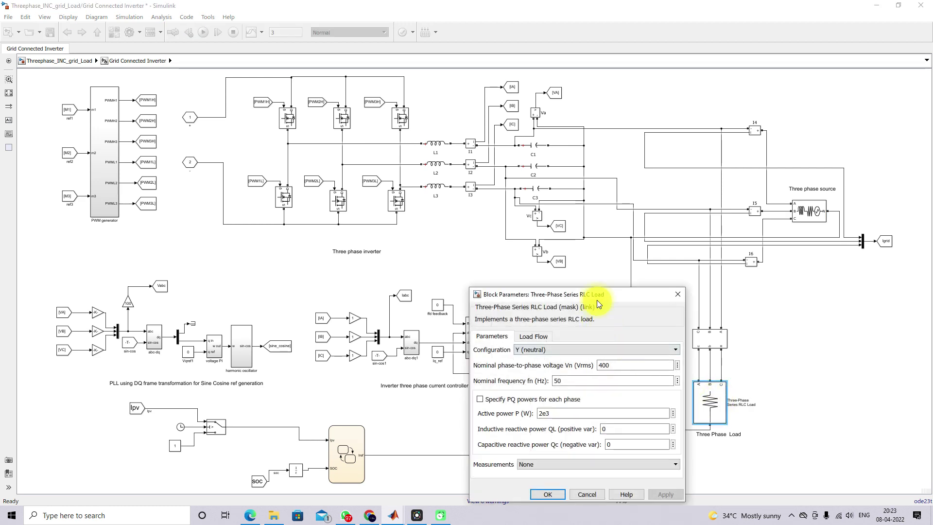
{"action": "left_click_drag", "start_coordinate": [596, 299], "coordinate": [592, 244]}
{"action": "double_click", "coordinate": [551, 359]}
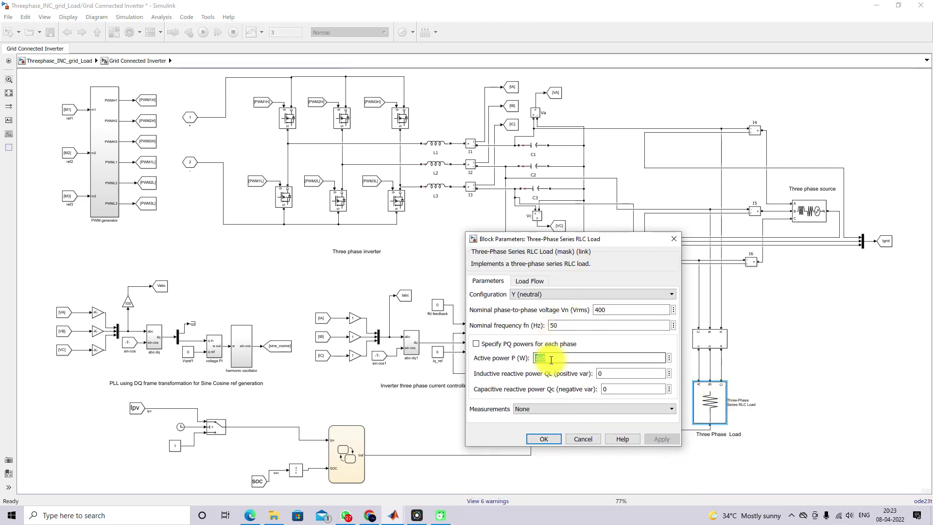
{"action": "double_click", "coordinate": [607, 312]}
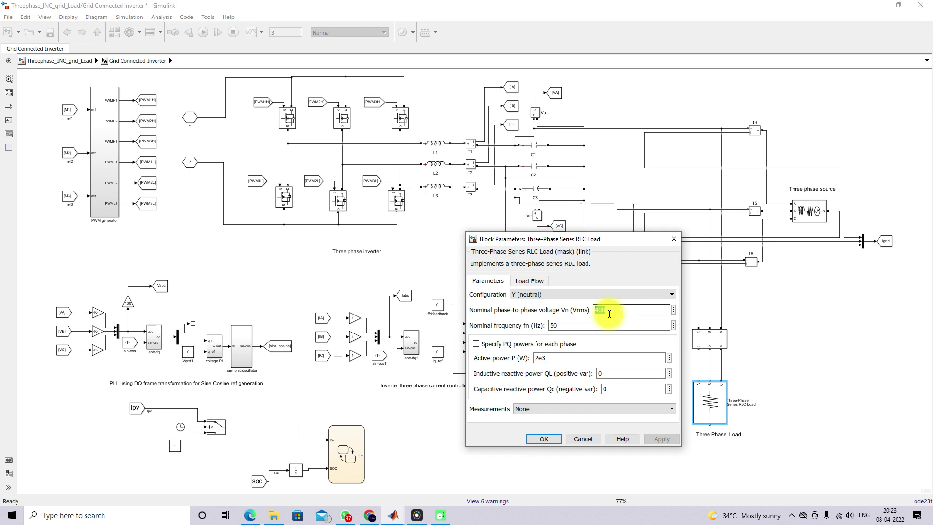
{"action": "double_click", "coordinate": [567, 325]}
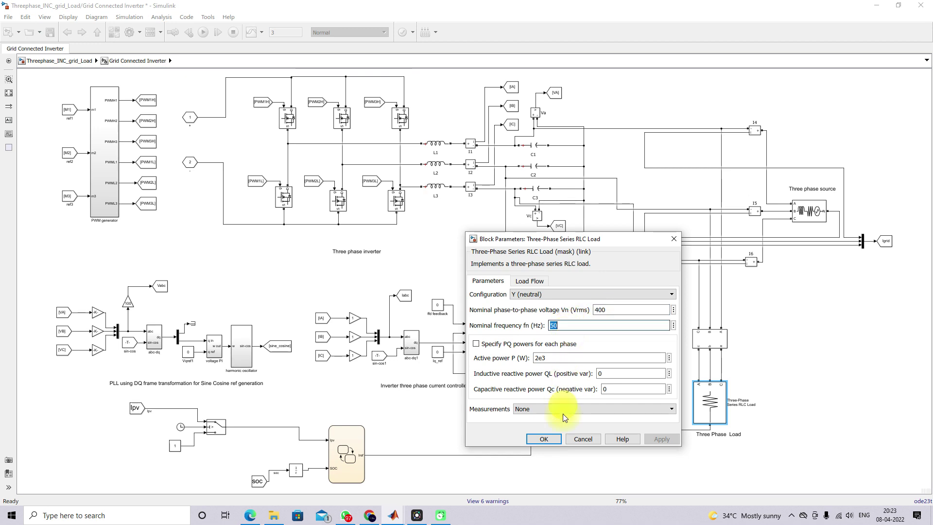
{"action": "left_click", "coordinate": [546, 440]}
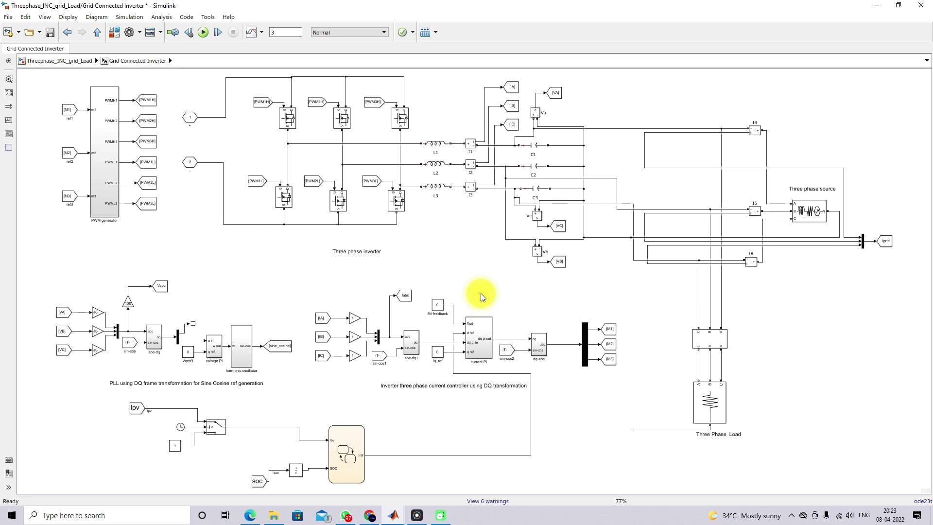
Underline the VA, VB, VC and IA, IB, IC tags with the screen pen and circle the voltage measurement section.
{"action": "key", "text": "F9"}
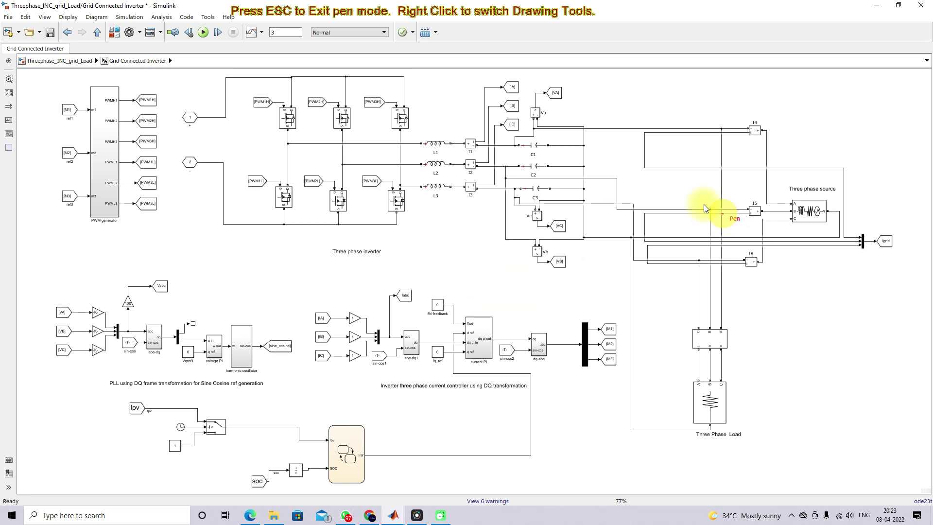
{"action": "left_click_drag", "start_coordinate": [548, 102], "coordinate": [563, 103]}
{"action": "left_click_drag", "start_coordinate": [553, 234], "coordinate": [553, 234]}
{"action": "left_click_drag", "start_coordinate": [546, 272], "coordinate": [570, 277]}
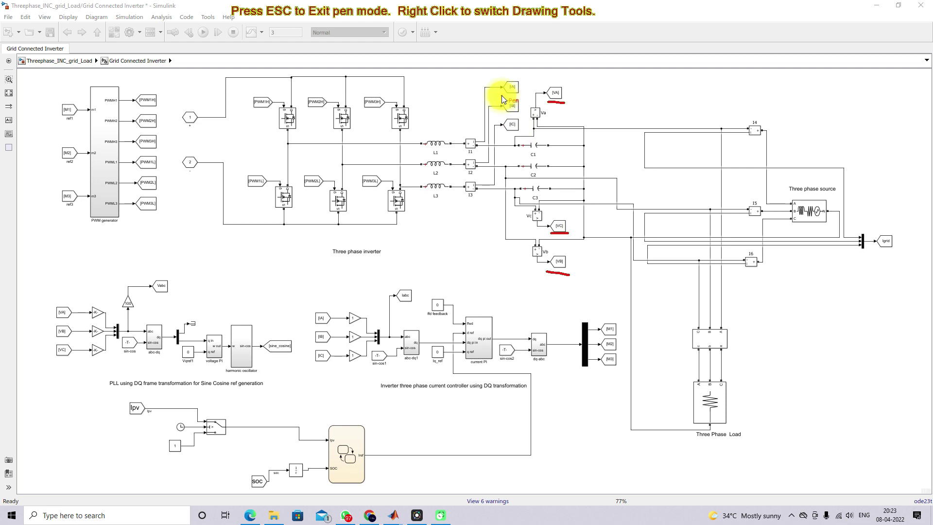
{"action": "mouse_move", "coordinate": [502, 114]}
{"action": "left_mouse_down"}
{"action": "mouse_move", "coordinate": [521, 115]}
{"action": "mouse_move", "coordinate": [521, 136]}
{"action": "left_mouse_up"}
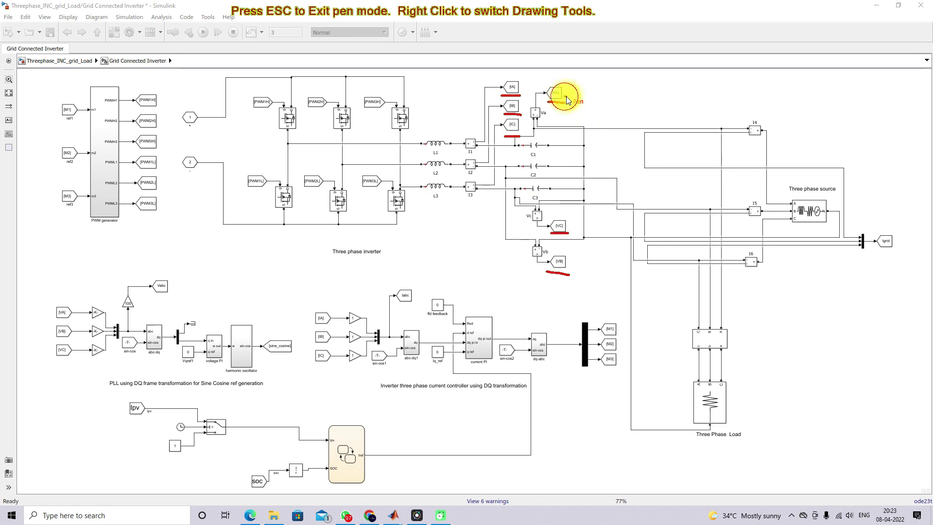
{"action": "left_click_drag", "start_coordinate": [565, 280], "coordinate": [530, 241]}
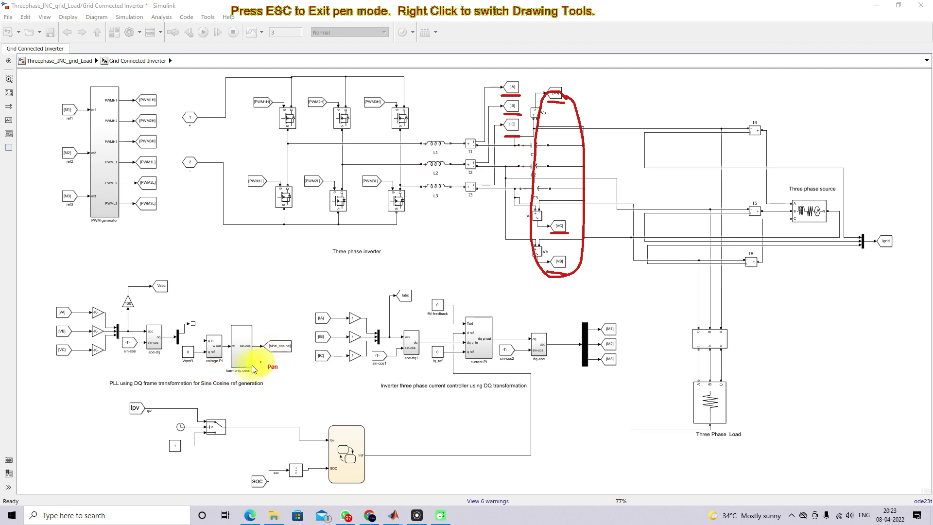
Outline the PLL section for sine-cosine reference generation with the screen pen.
{"action": "mouse_move", "coordinate": [46, 284]}
{"action": "left_mouse_down"}
{"action": "mouse_move", "coordinate": [50, 388]}
{"action": "mouse_move", "coordinate": [97, 398]}
{"action": "mouse_move", "coordinate": [214, 397]}
{"action": "left_mouse_up"}
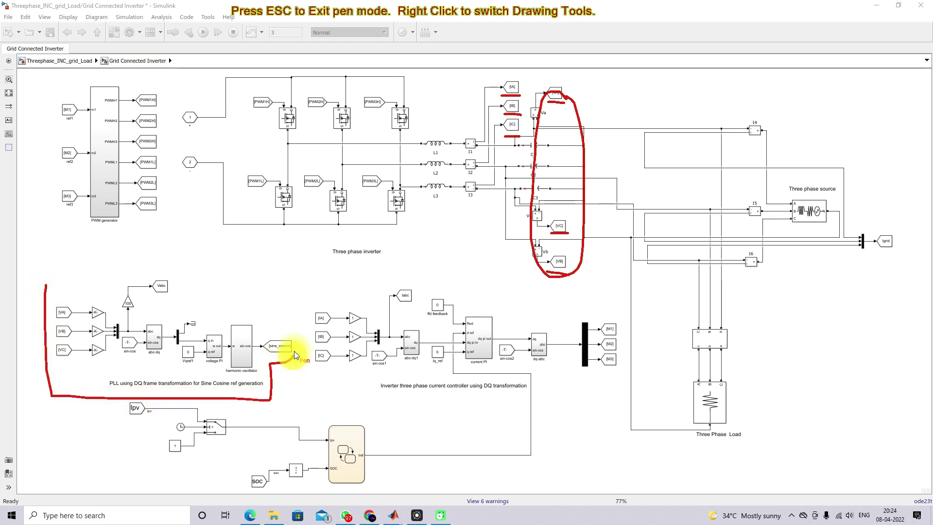
{"action": "mouse_move", "coordinate": [295, 325]}
{"action": "left_mouse_down"}
{"action": "mouse_move", "coordinate": [204, 304]}
{"action": "mouse_move", "coordinate": [108, 255]}
{"action": "mouse_move", "coordinate": [50, 288]}
{"action": "left_mouse_up"}
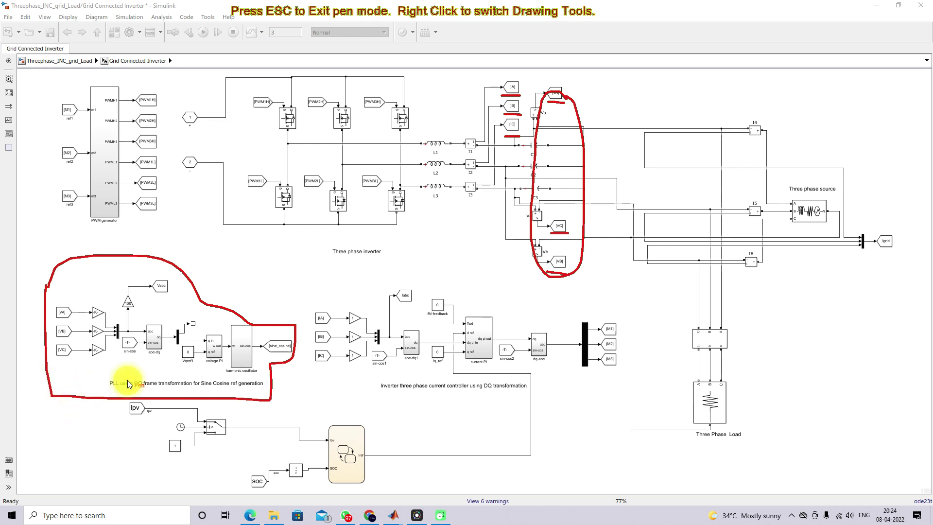
{"action": "left_click", "coordinate": [281, 350]}
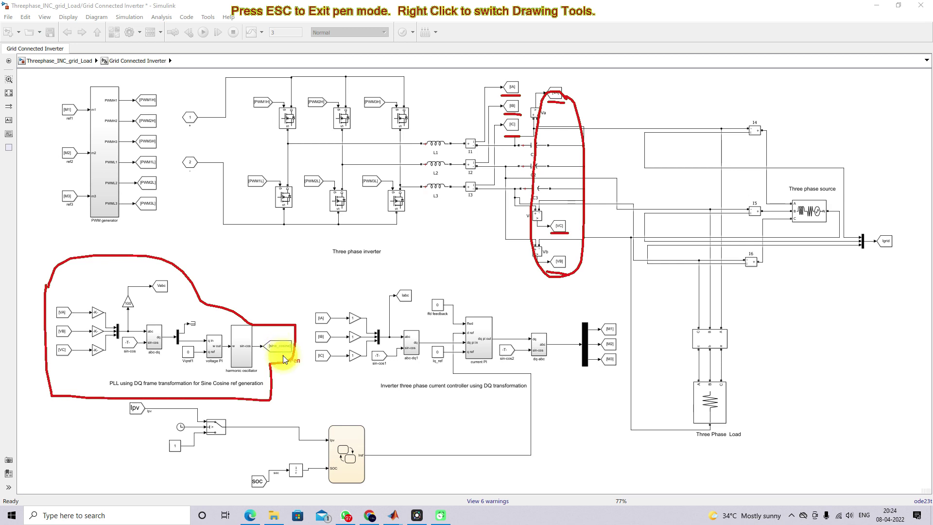
Outline the three-phase current controller section with the pen and tick its IA, IB and IC inputs.
{"action": "mouse_move", "coordinate": [304, 294]}
{"action": "left_mouse_down"}
{"action": "mouse_move", "coordinate": [306, 390]}
{"action": "mouse_move", "coordinate": [394, 407]}
{"action": "mouse_move", "coordinate": [565, 410]}
{"action": "left_mouse_up"}
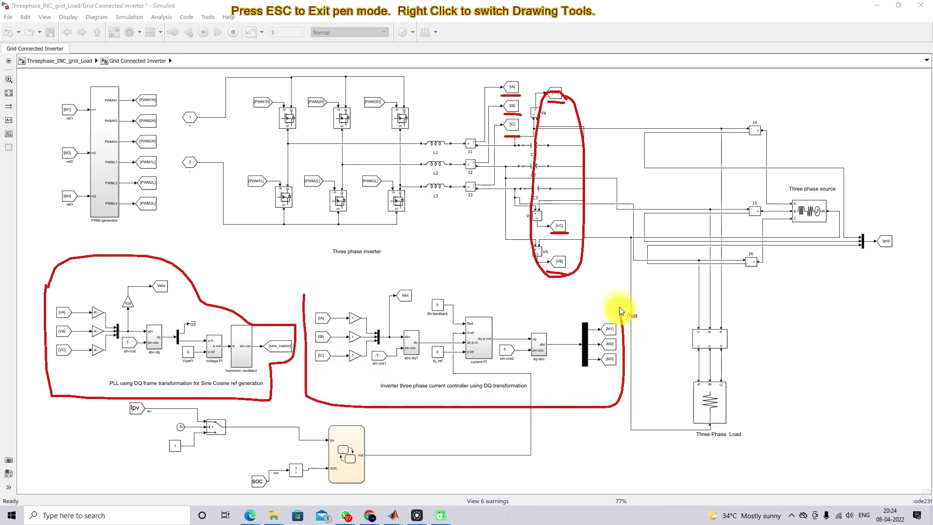
{"action": "mouse_move", "coordinate": [577, 293]}
{"action": "left_mouse_down"}
{"action": "mouse_move", "coordinate": [430, 268]}
{"action": "mouse_move", "coordinate": [313, 277]}
{"action": "mouse_move", "coordinate": [305, 294]}
{"action": "left_mouse_up"}
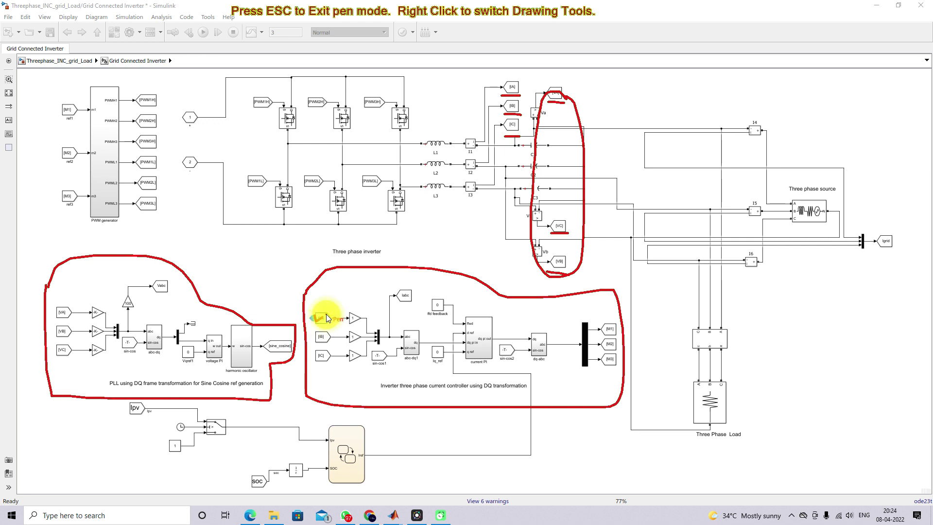
{"action": "mouse_move", "coordinate": [316, 337]}
{"action": "left_mouse_down"}
{"action": "mouse_move", "coordinate": [332, 330]}
{"action": "mouse_move", "coordinate": [334, 348]}
{"action": "left_mouse_up"}
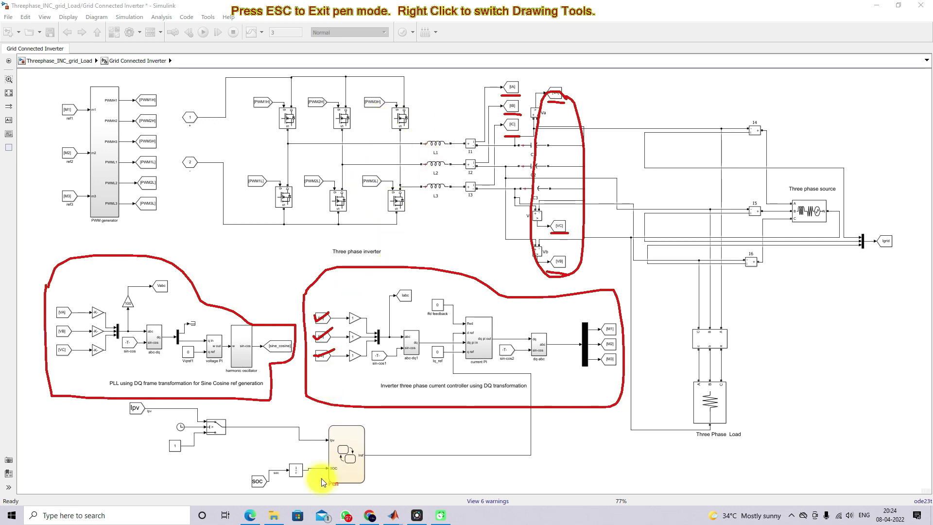
Circle the reference current logic around the chart, tick its Ipv and SOC inputs, annotate its output, and exit pen mode.
{"action": "left_click_drag", "start_coordinate": [165, 403], "coordinate": [141, 398]}
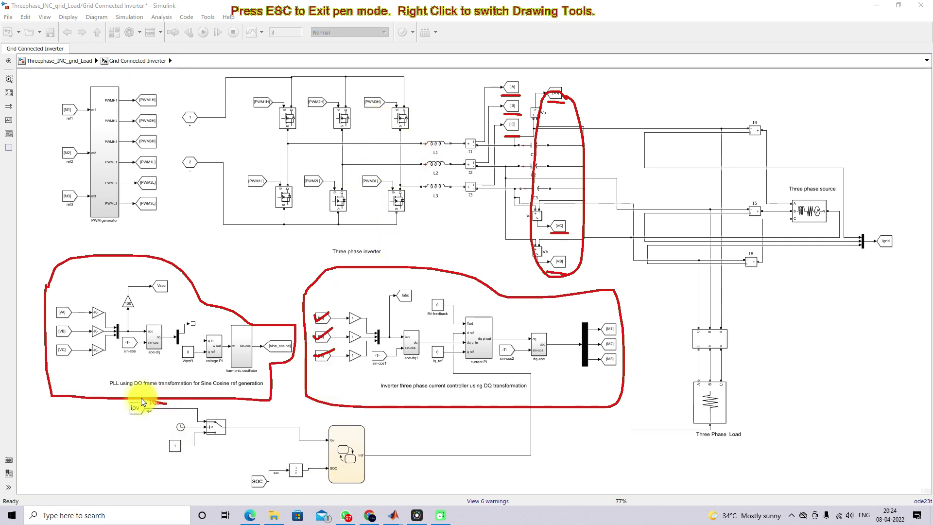
{"action": "mouse_move", "coordinate": [132, 468]}
{"action": "left_mouse_down"}
{"action": "mouse_move", "coordinate": [255, 504]}
{"action": "mouse_move", "coordinate": [414, 492]}
{"action": "left_mouse_up"}
{"action": "left_click_drag", "start_coordinate": [336, 407], "coordinate": [163, 395]}
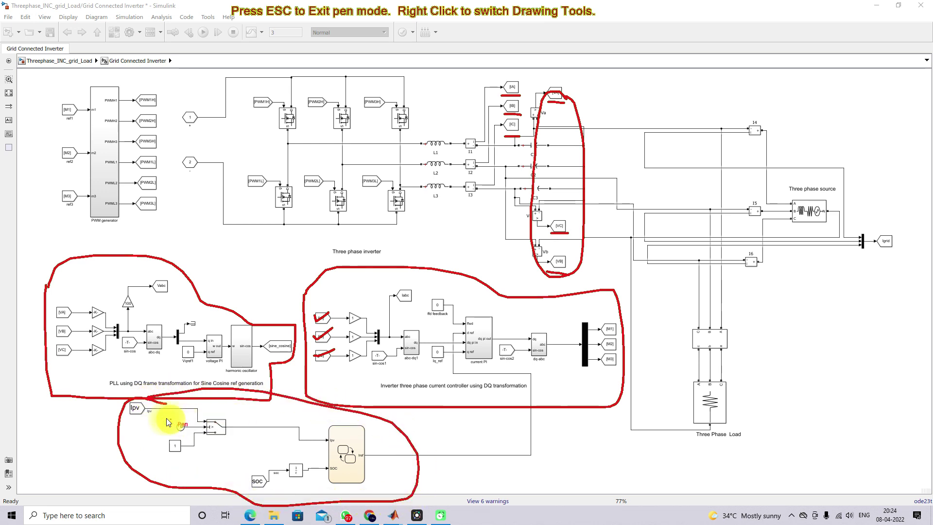
{"action": "left_click_drag", "start_coordinate": [132, 416], "coordinate": [155, 409]}
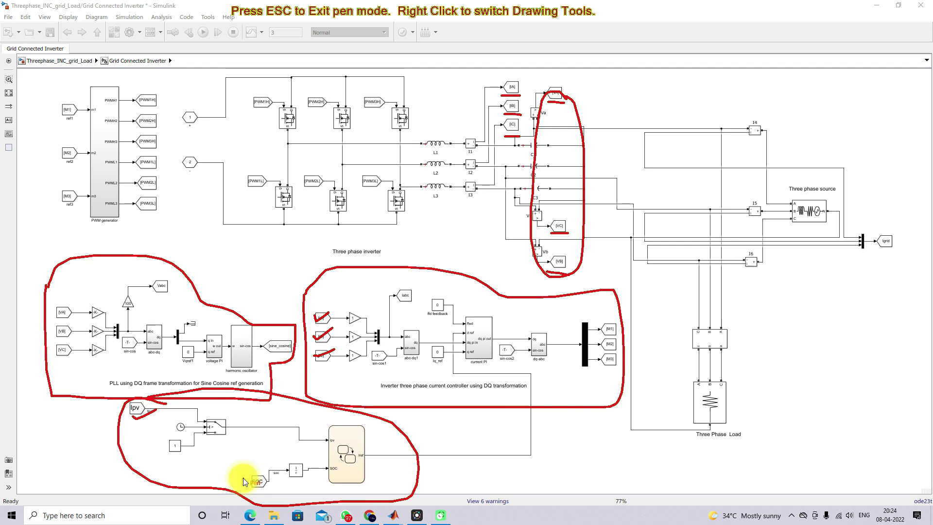
{"action": "left_click_drag", "start_coordinate": [243, 478], "coordinate": [271, 468]}
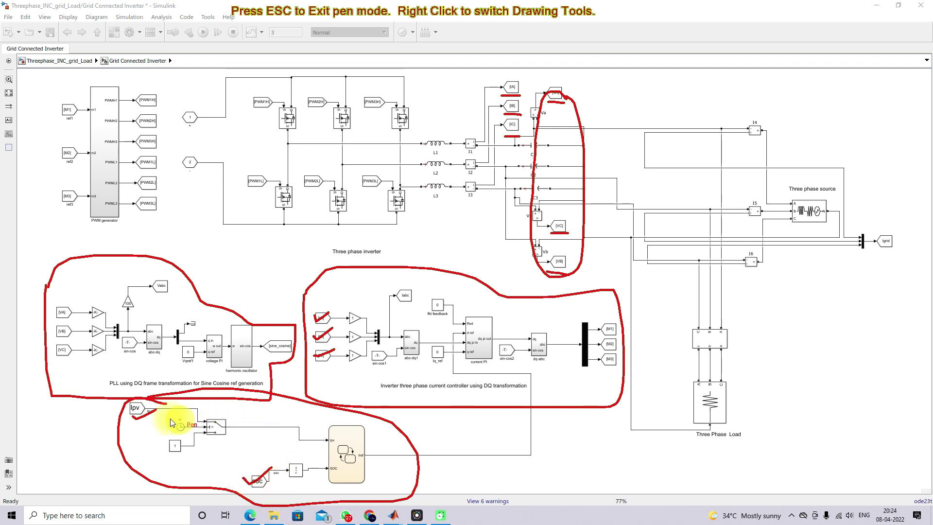
{"action": "left_click", "coordinate": [282, 481]}
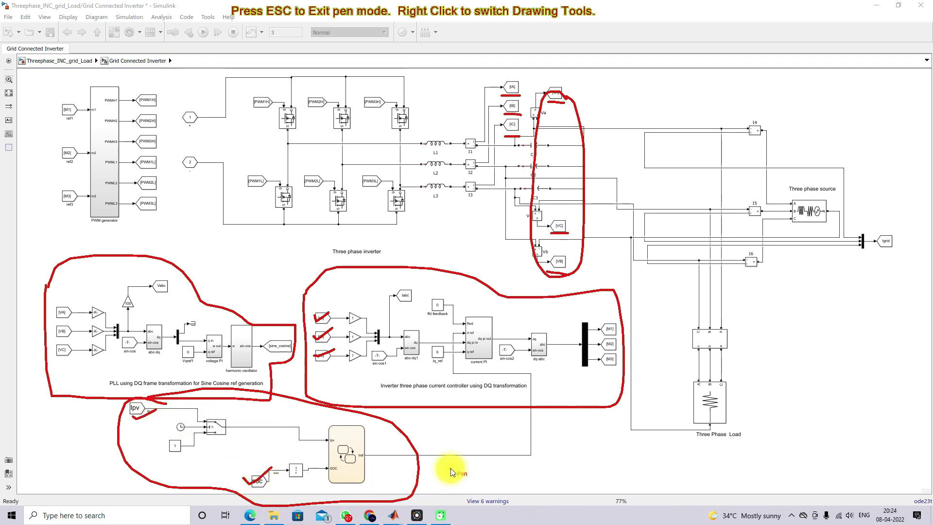
{"action": "mouse_move", "coordinate": [434, 443]}
{"action": "left_mouse_down"}
{"action": "mouse_move", "coordinate": [451, 441]}
{"action": "mouse_move", "coordinate": [453, 458]}
{"action": "left_mouse_up"}
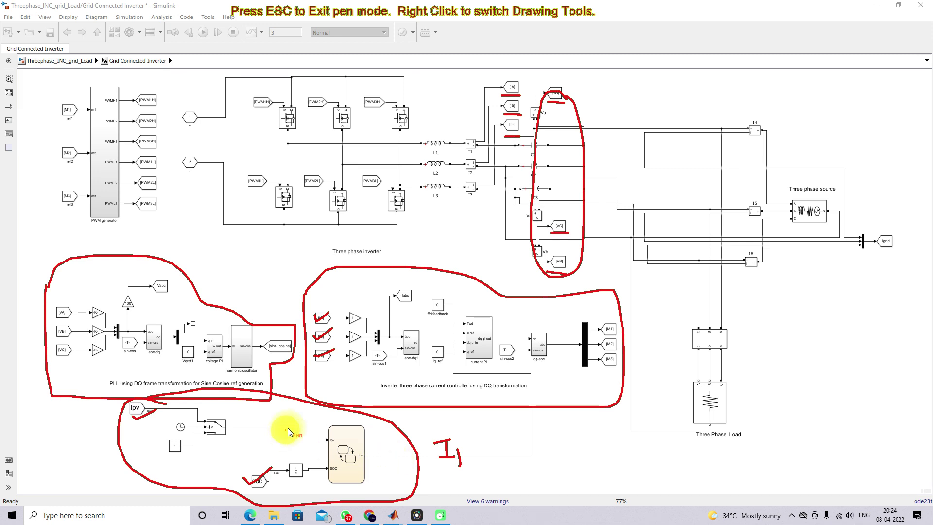
{"action": "key", "text": "Escape"}
Open the Stateflow chart and examine the fromGrid-to-ToGrid transition condition and the ToGrid state's Iref entry.
{"action": "left_click", "coordinate": [347, 450]}
{"action": "double_click", "coordinate": [347, 450]}
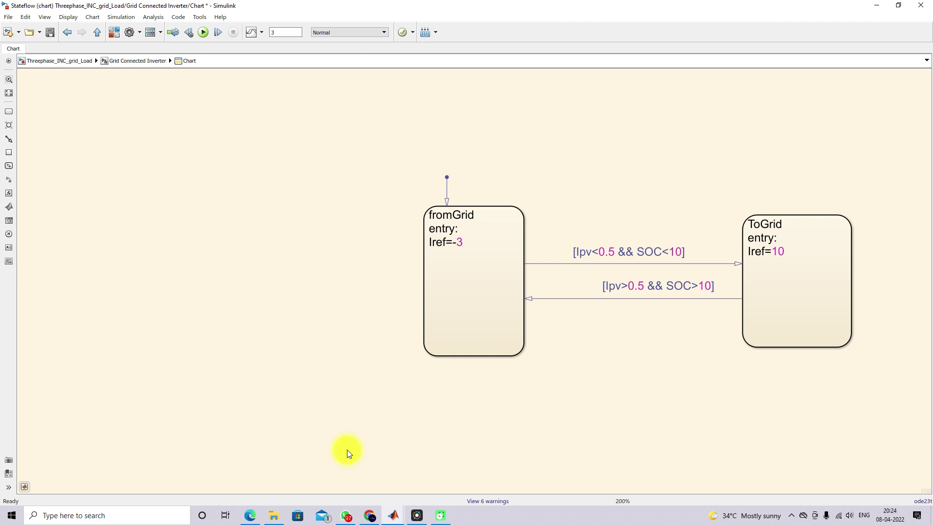
{"action": "left_click", "coordinate": [599, 255]}
{"action": "left_click", "coordinate": [599, 255]}
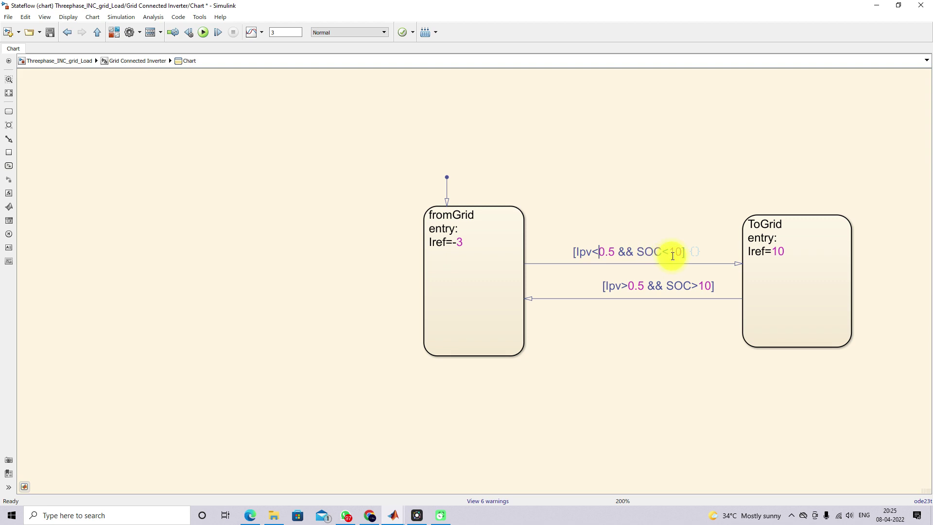
{"action": "left_click", "coordinate": [792, 258]}
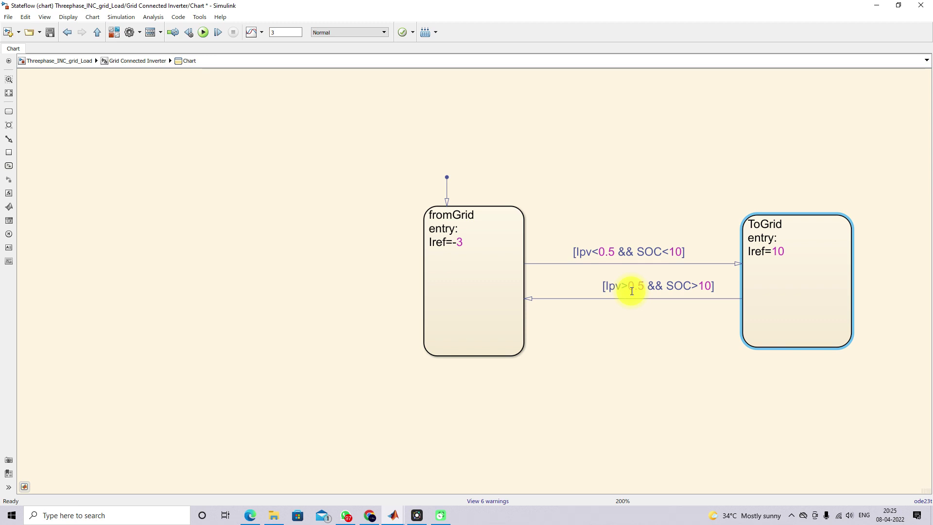
Replace the "To" prefix with "from" in the name of the state whose entry sets Iref=10.
{"action": "left_click", "coordinate": [761, 226]}
{"action": "key", "text": "BackSpace"}
{"action": "key", "text": "BackSpace"}
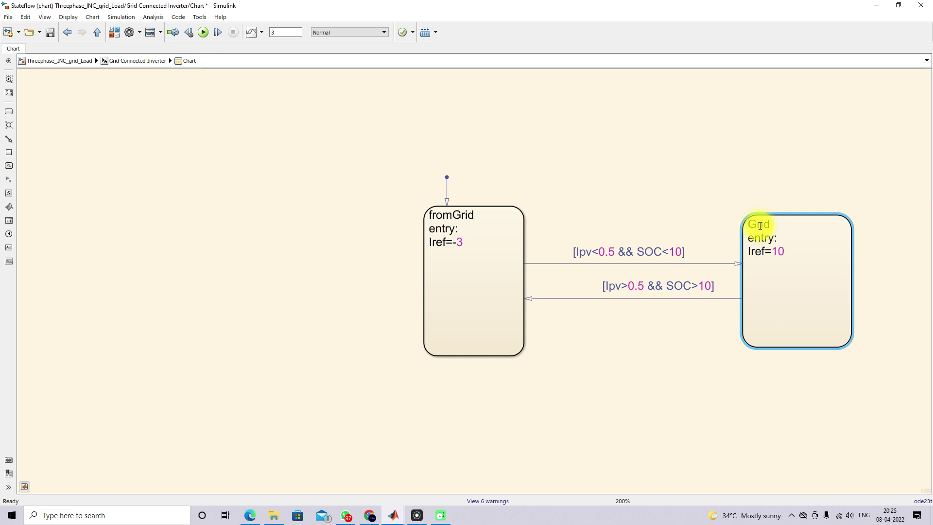
{"action": "type", "text": "from"}
Rename the state whose entry sets Iref=-3 as toGrid.
{"action": "left_click", "coordinate": [450, 220]}
{"action": "left_click", "coordinate": [448, 214]}
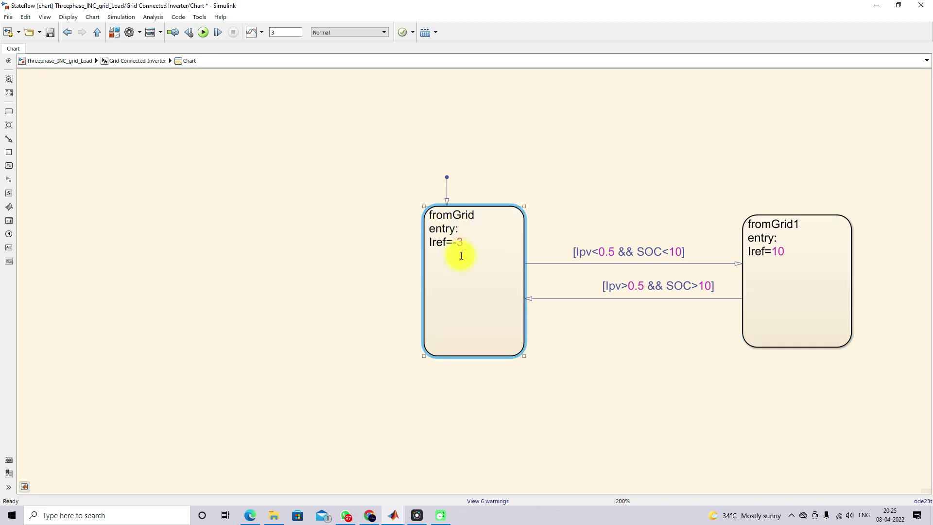
{"action": "key", "text": "BackSpace"}
{"action": "key", "text": "BackSpace"}
{"action": "key", "text": "BackSpace"}
{"action": "key", "text": "BackSpace"}
{"action": "type", "text": "to"}
{"action": "left_click", "coordinate": [475, 284]}
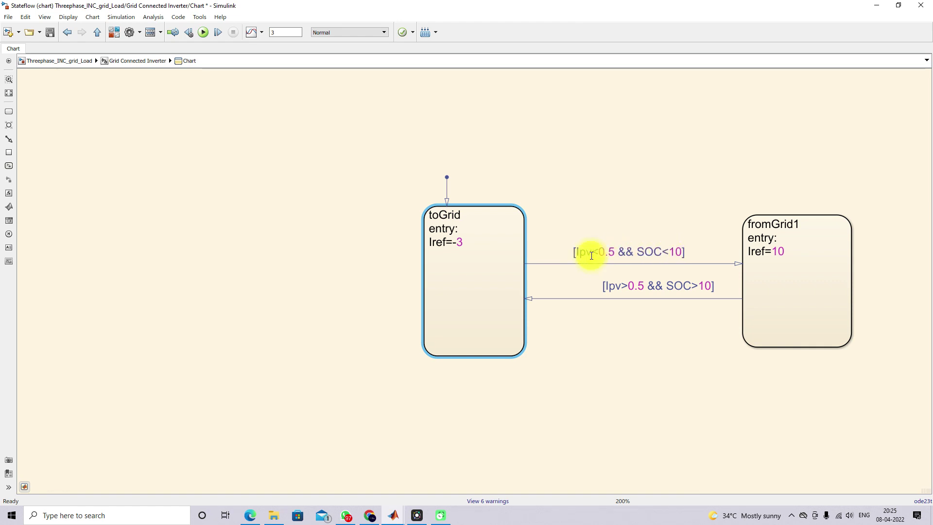
Examine the Iref=10 state, the return transition condition and the toGrid state, and go back to the Grid Connected Inverter subsystem.
{"action": "left_click", "coordinate": [764, 256]}
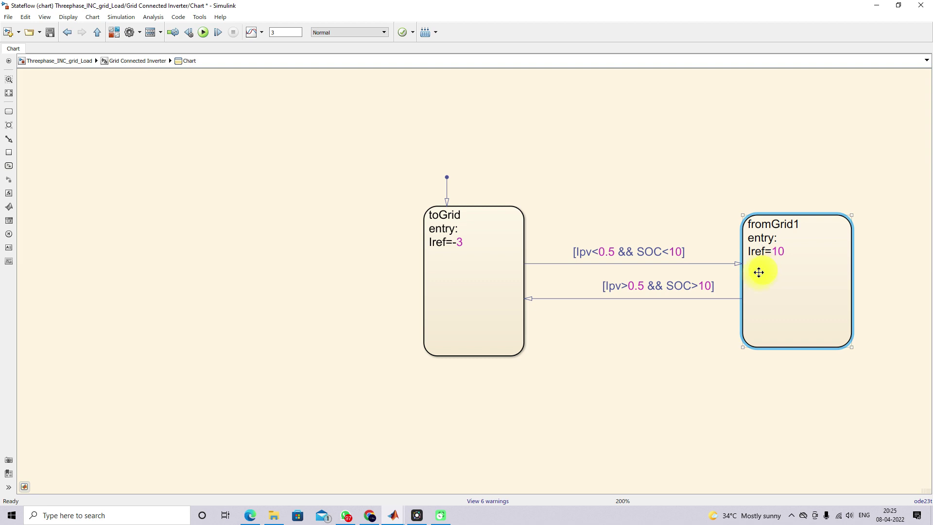
{"action": "left_click", "coordinate": [631, 297]}
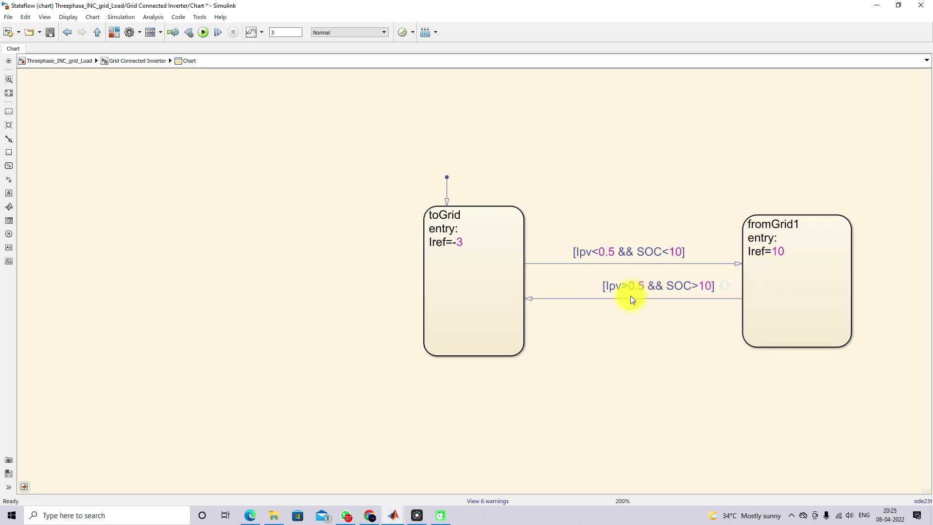
{"action": "left_click", "coordinate": [631, 296]}
{"action": "left_click", "coordinate": [482, 272]}
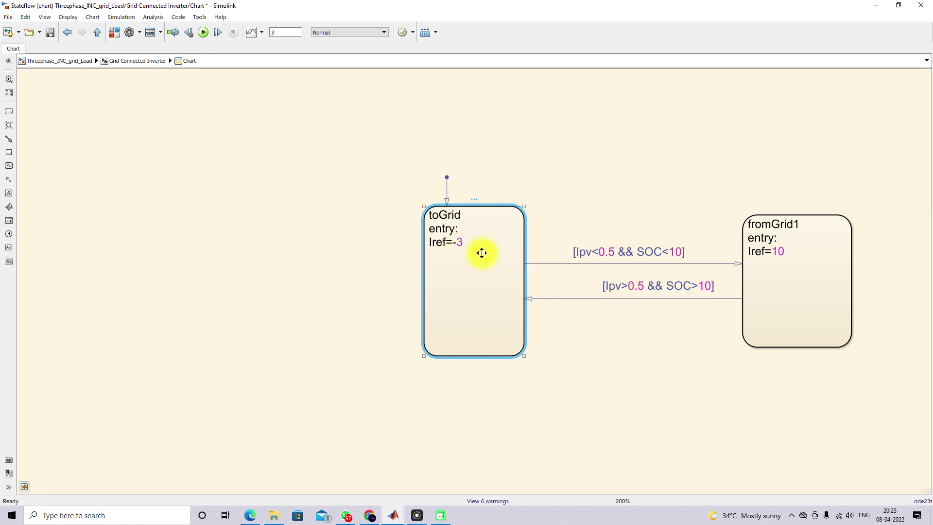
{"action": "left_click", "coordinate": [104, 60]}
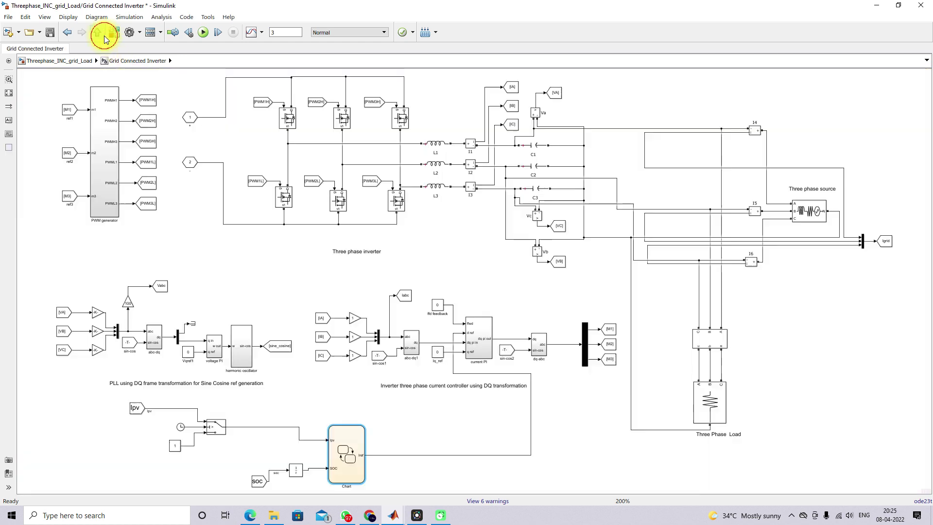
Switch to the MATLAB Command Window and evaluate 10/sqrt(2) and 7*230*3 for the Iref=10 state.
{"action": "left_click", "coordinate": [384, 515]}
{"action": "left_click", "coordinate": [144, 486]}
{"action": "left_click", "coordinate": [260, 480]}
{"action": "type", "text": "10"}
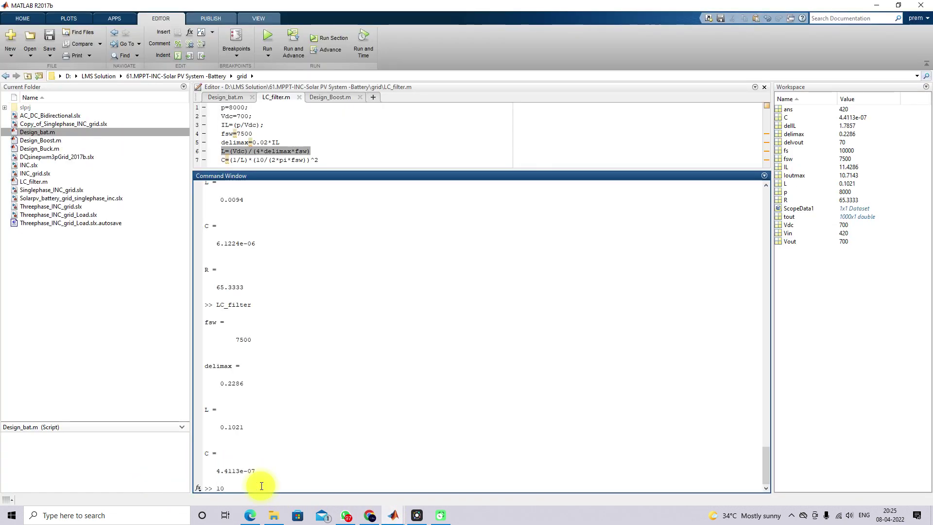
{"action": "type", "text": "/sqrt(2)"}
{"action": "key", "text": "Return"}
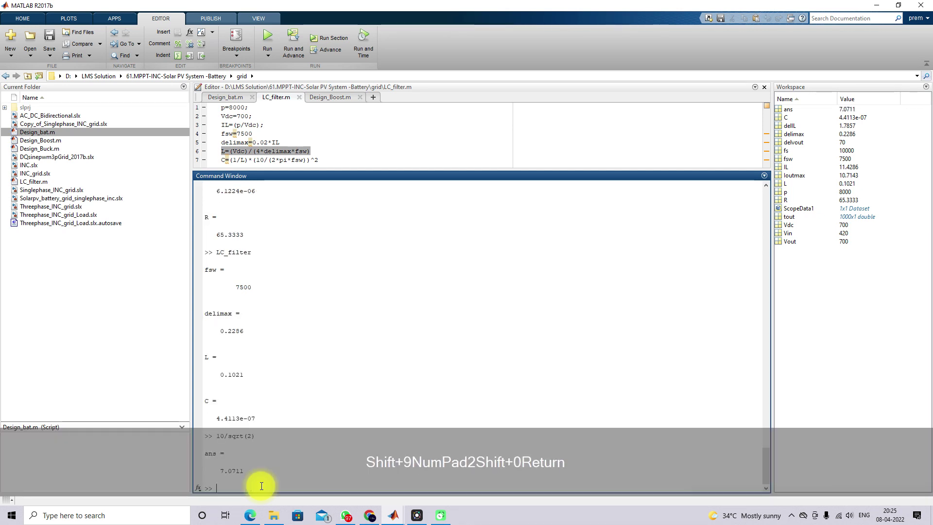
{"action": "type", "text": "7*230"}
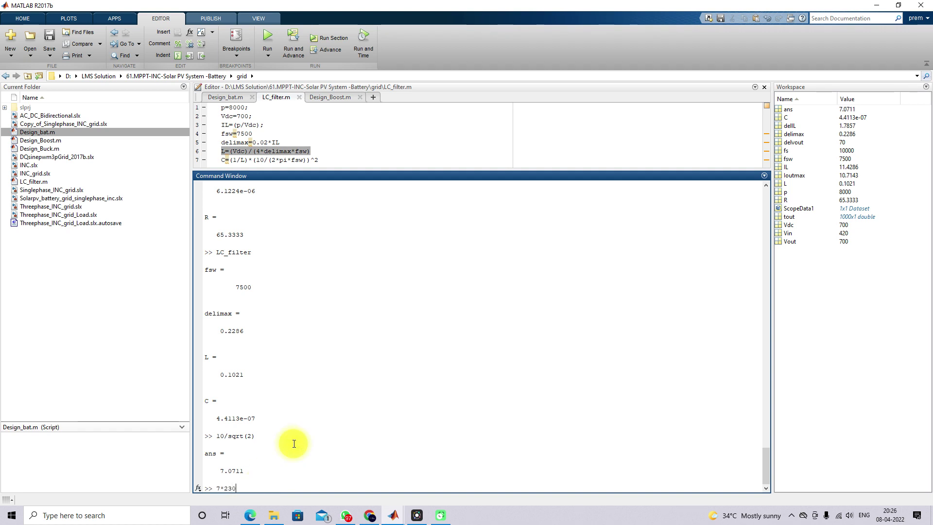
{"action": "type", "text": "*3"}
{"action": "key", "text": "Return"}
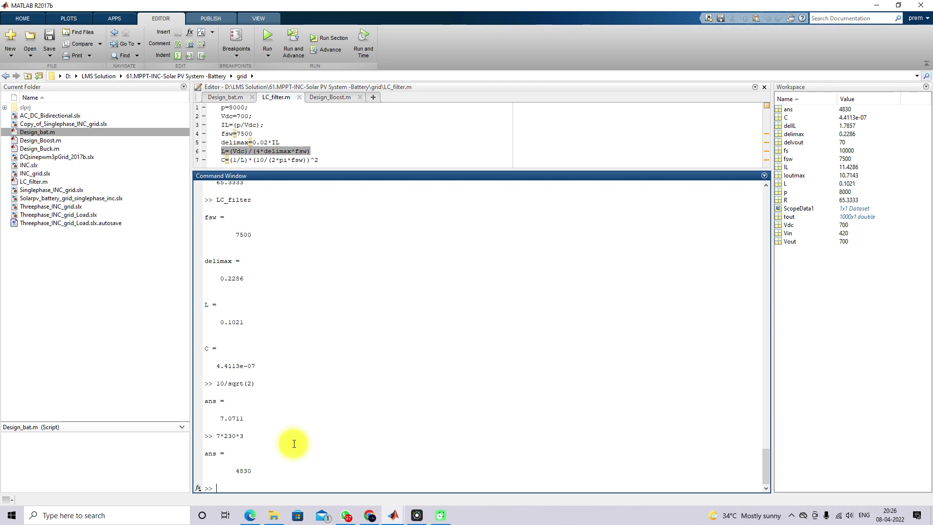
Evaluate 3/sqrt(2) and 2.12*230*3 in the Command Window for the Iref=-3 state.
{"action": "type", "text": "3/"}
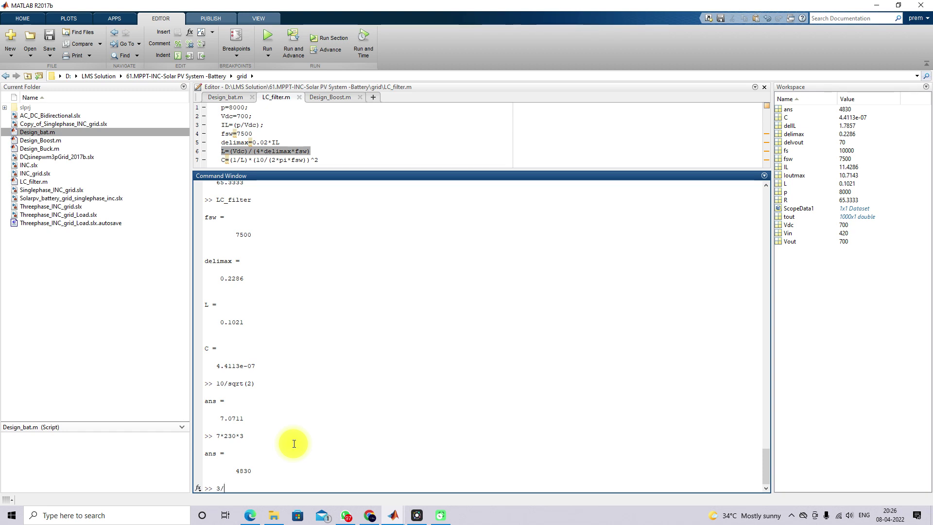
{"action": "type", "text": "sqrt(2)"}
{"action": "key", "text": "Return"}
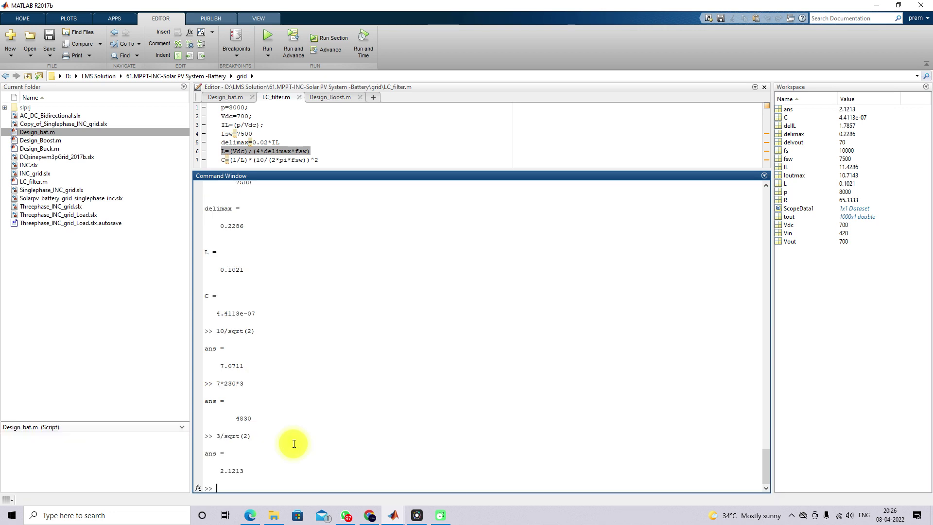
{"action": "type", "text": "2.12*2"}
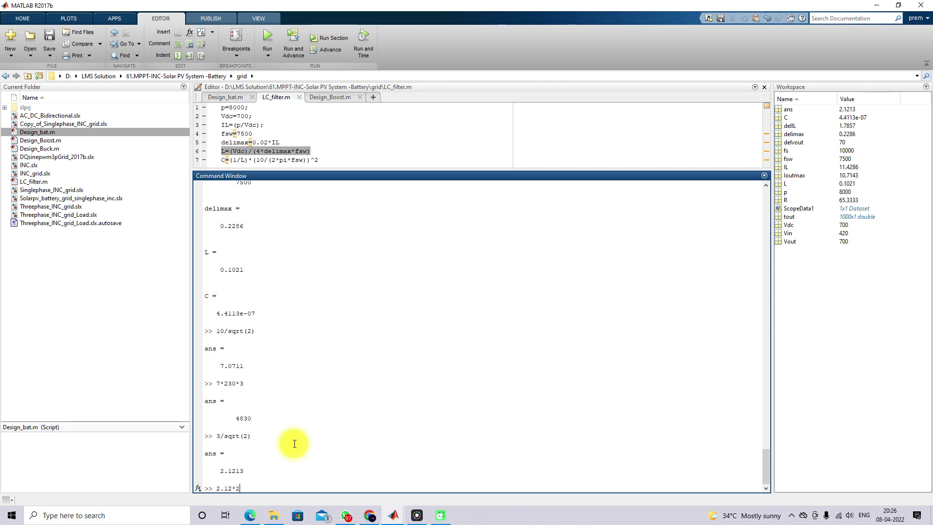
{"action": "type", "text": "30*3"}
{"action": "key", "text": "Return"}
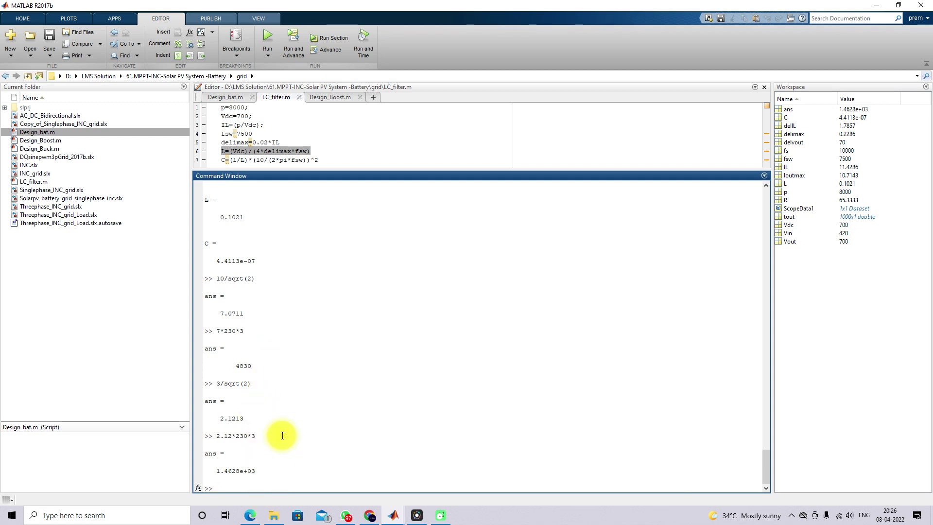
Highlight the results of 2.12*230*3 and 7*230*3 in the Command Window and switch back to the Grid Connected Inverter subsystem in Simulink.
{"action": "left_click", "coordinate": [397, 518]}
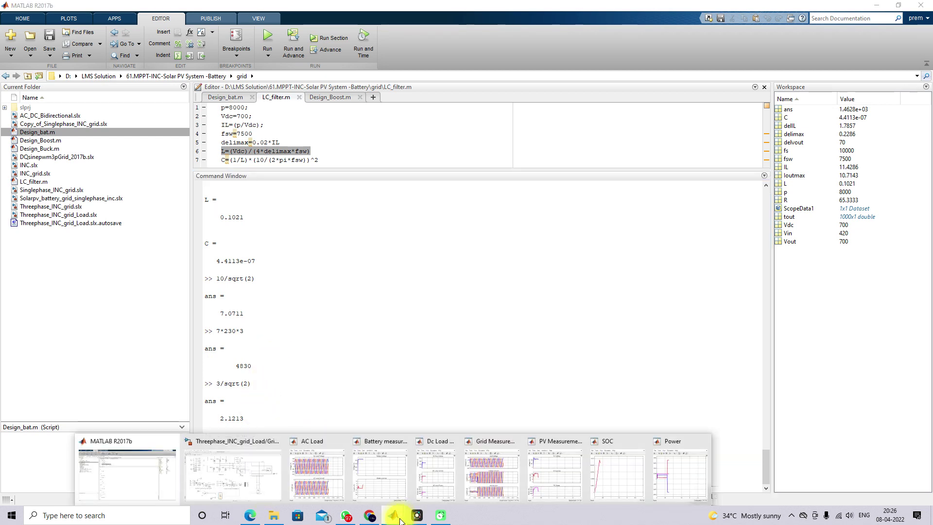
{"action": "left_click", "coordinate": [311, 383]}
{"action": "left_click_drag", "start_coordinate": [257, 471], "coordinate": [217, 472]}
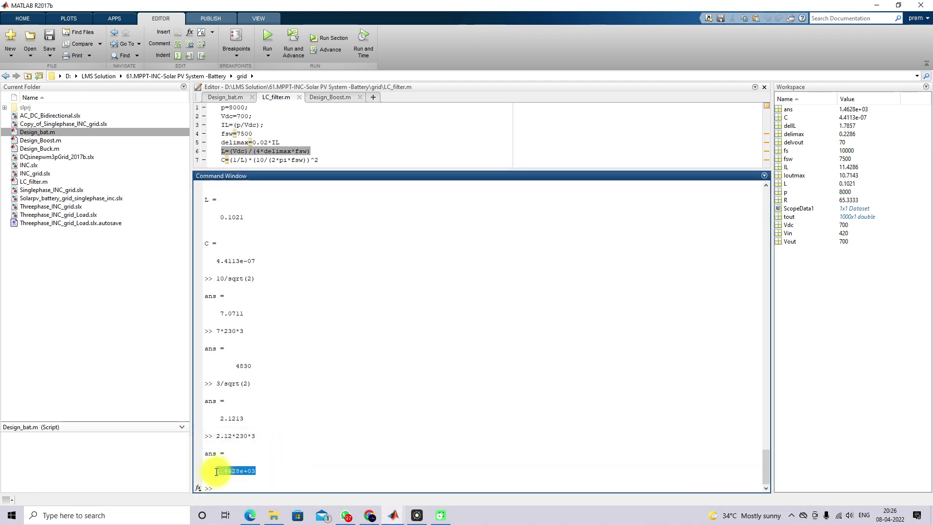
{"action": "left_click_drag", "start_coordinate": [235, 366], "coordinate": [253, 367]}
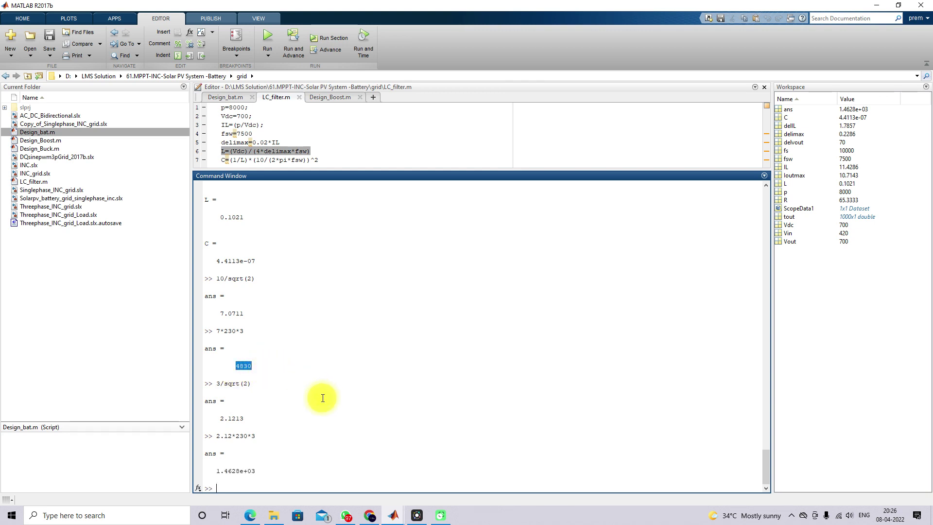
{"action": "left_click", "coordinate": [392, 511]}
{"action": "left_click", "coordinate": [248, 479]}
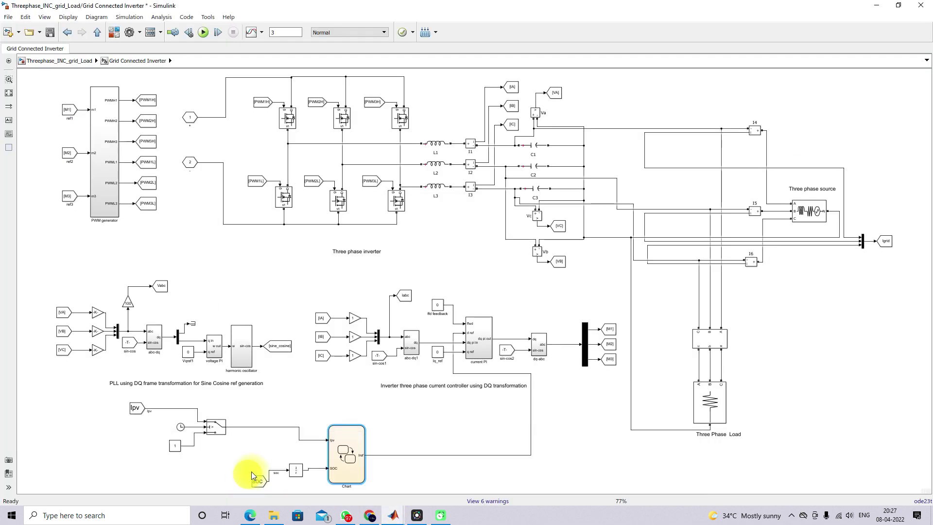
Trace the chart's Iref signal to the current PI's d ref input with the pen and circle the IA, IB and IC current inputs.
{"action": "key", "text": "F12"}
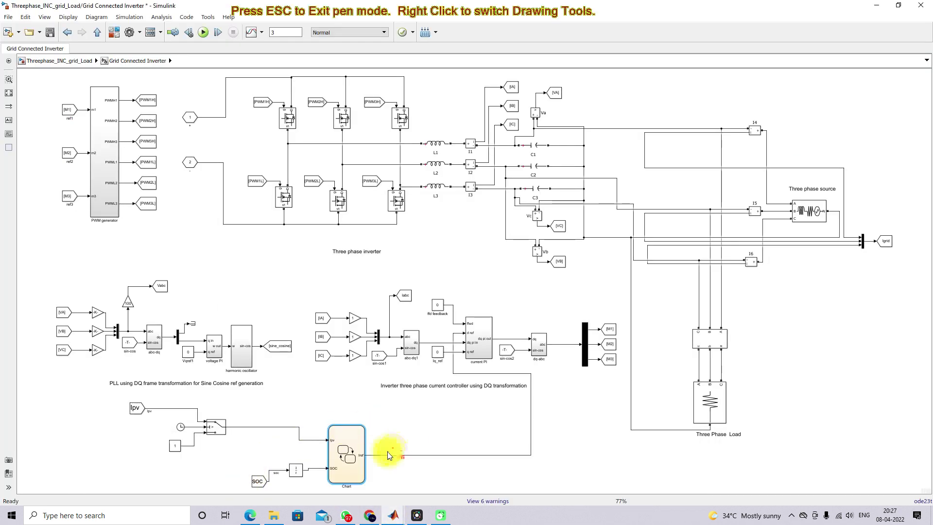
{"action": "left_click_drag", "start_coordinate": [374, 451], "coordinate": [465, 451]}
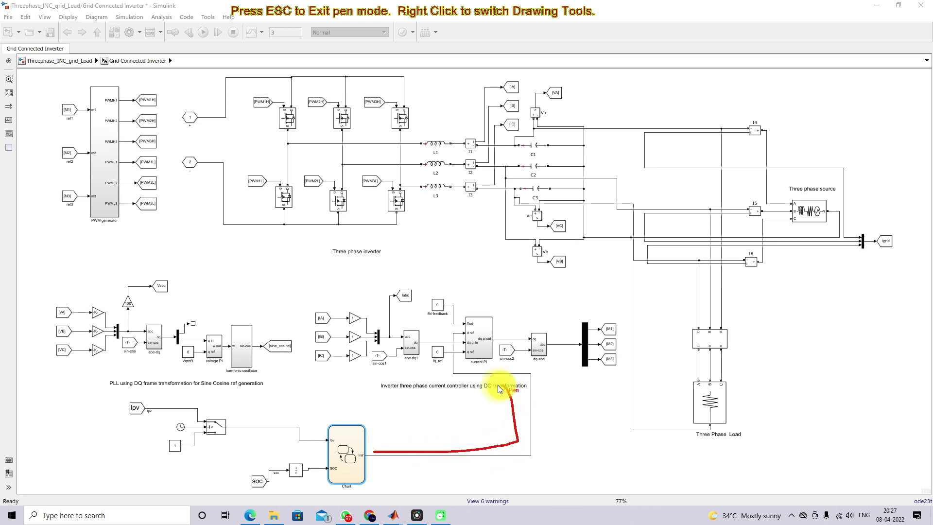
{"action": "mouse_move", "coordinate": [447, 369]}
{"action": "left_mouse_down"}
{"action": "mouse_move", "coordinate": [454, 329]}
{"action": "mouse_move", "coordinate": [451, 341]}
{"action": "left_mouse_up"}
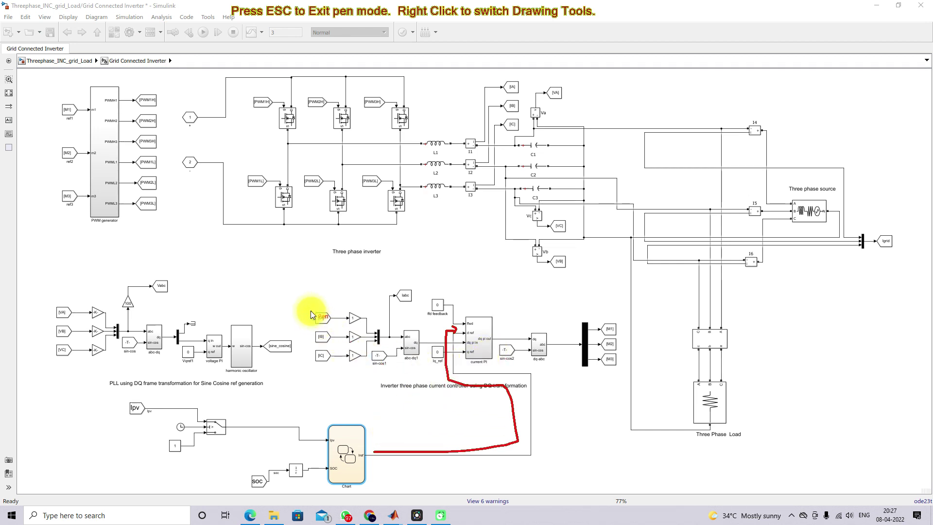
{"action": "mouse_move", "coordinate": [307, 307]}
{"action": "left_mouse_down"}
{"action": "mouse_move", "coordinate": [323, 383]}
{"action": "mouse_move", "coordinate": [393, 379]}
{"action": "mouse_move", "coordinate": [410, 336]}
{"action": "left_mouse_up"}
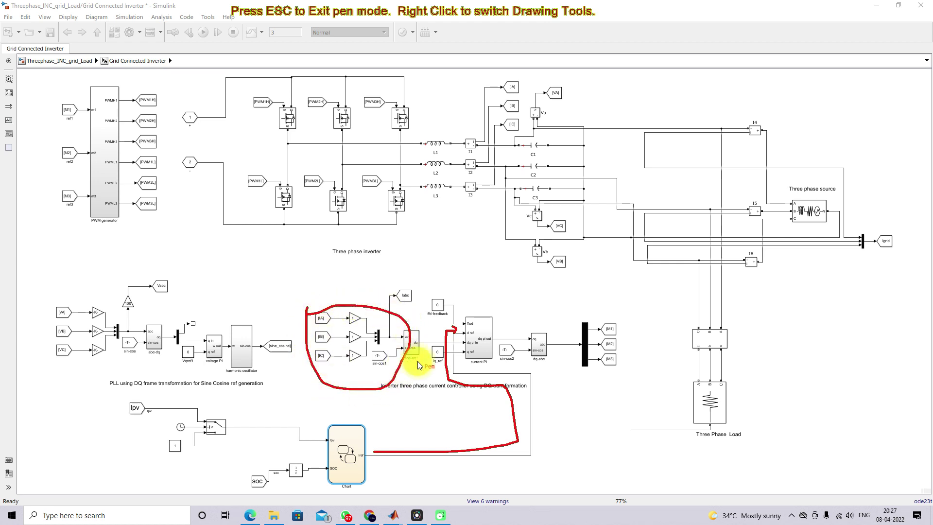
{"action": "left_click", "coordinate": [414, 346]}
{"action": "key", "text": "Escape"}
Underline the d ref and q ref inputs and the Iq_ref label with the pen, and inspect the inside of the current PI subsystem.
{"action": "scroll", "coordinate": [427, 351], "scroll_direction": "up", "scroll_amount": 5}
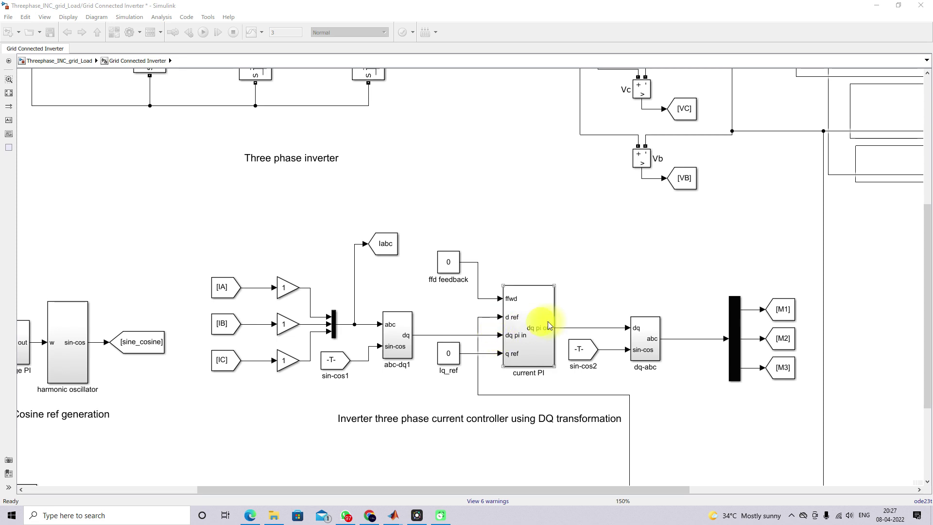
{"action": "key", "text": "F10"}
{"action": "left_click_drag", "start_coordinate": [497, 325], "coordinate": [527, 324]}
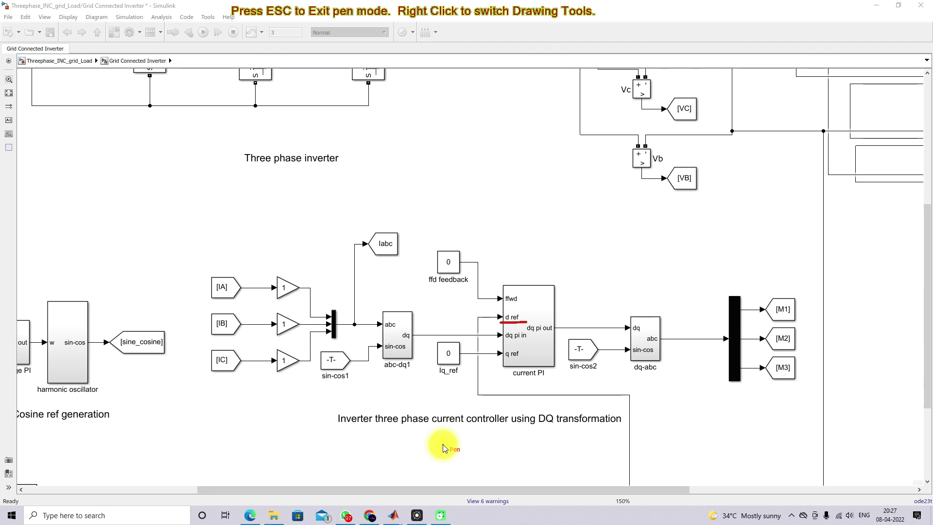
{"action": "left_click_drag", "start_coordinate": [502, 358], "coordinate": [525, 361]}
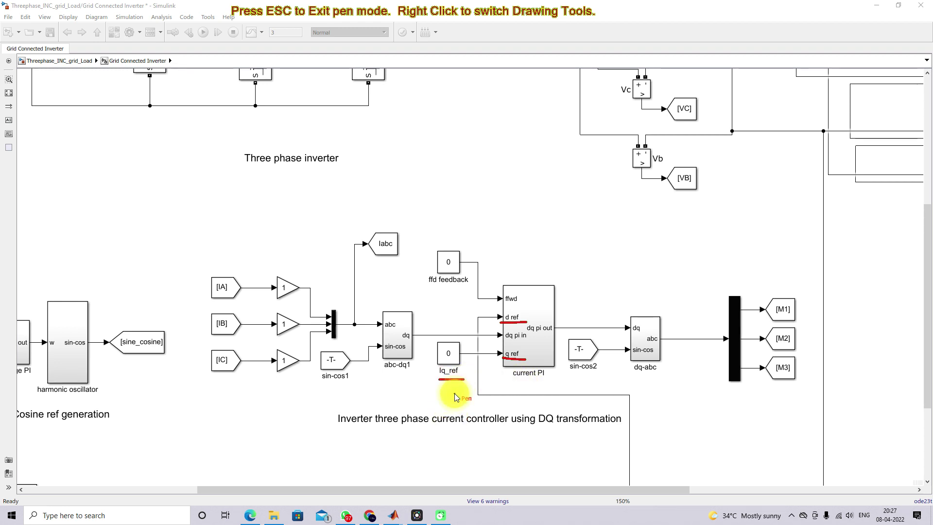
{"action": "key", "text": "Escape"}
{"action": "double_click", "coordinate": [540, 350]}
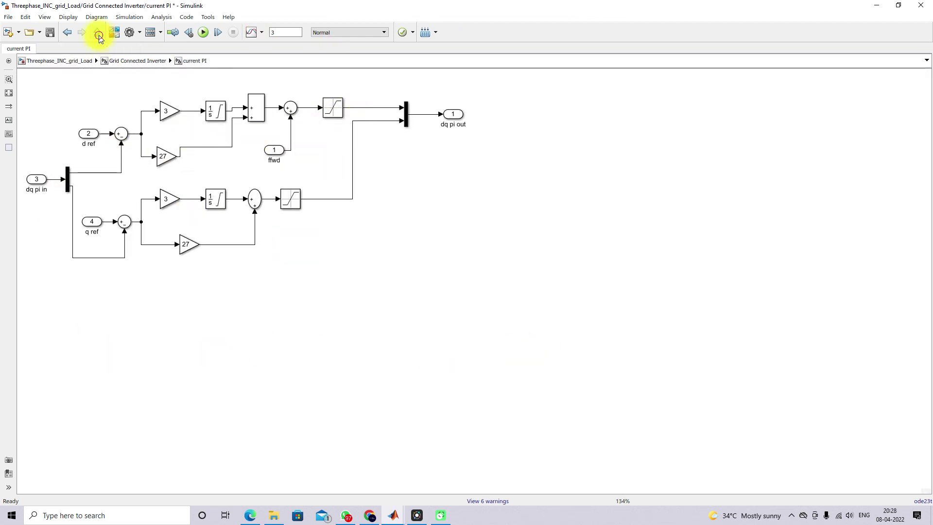
{"action": "left_click", "coordinate": [98, 33]}
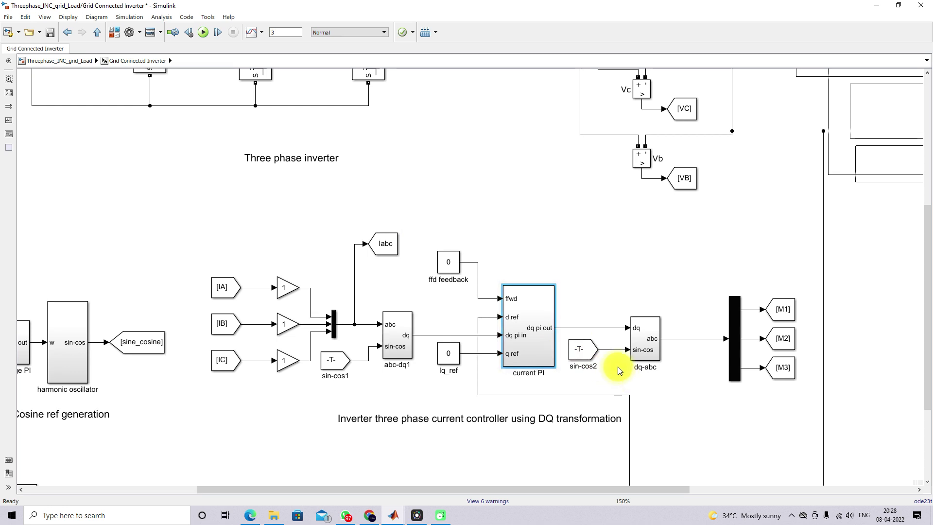
Mark the current PI's output signal with an arrow and underline the dq-abc block with the pen.
{"action": "key", "text": "F12"}
{"action": "left_click_drag", "start_coordinate": [591, 307], "coordinate": [591, 325]}
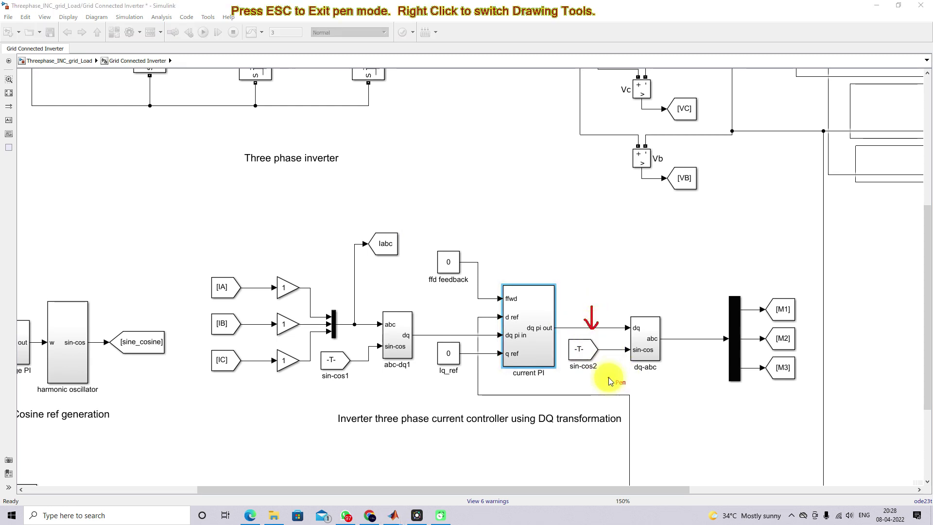
{"action": "left_click", "coordinate": [637, 326]}
{"action": "left_click_drag", "start_coordinate": [630, 377], "coordinate": [661, 375]}
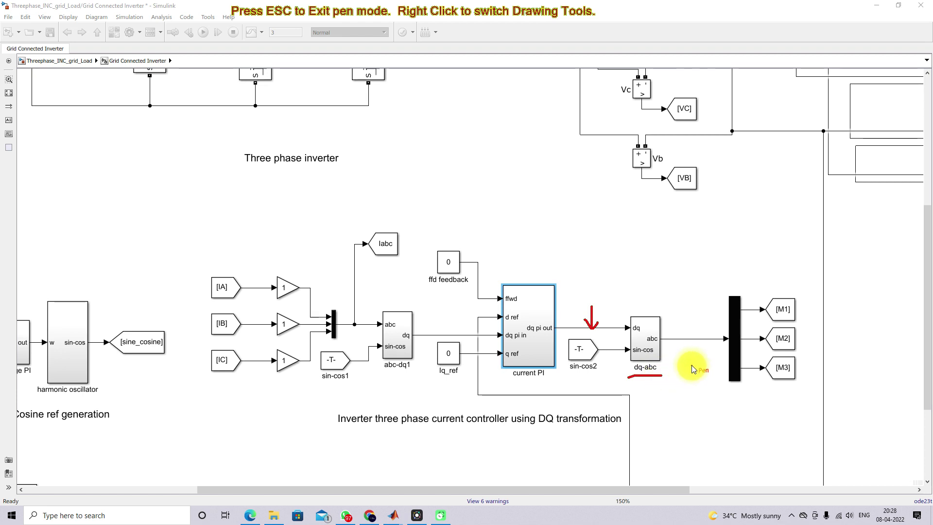
{"action": "key", "text": "Escape"}
{"action": "left_click", "coordinate": [782, 366]}
{"action": "left_click", "coordinate": [810, 317]}
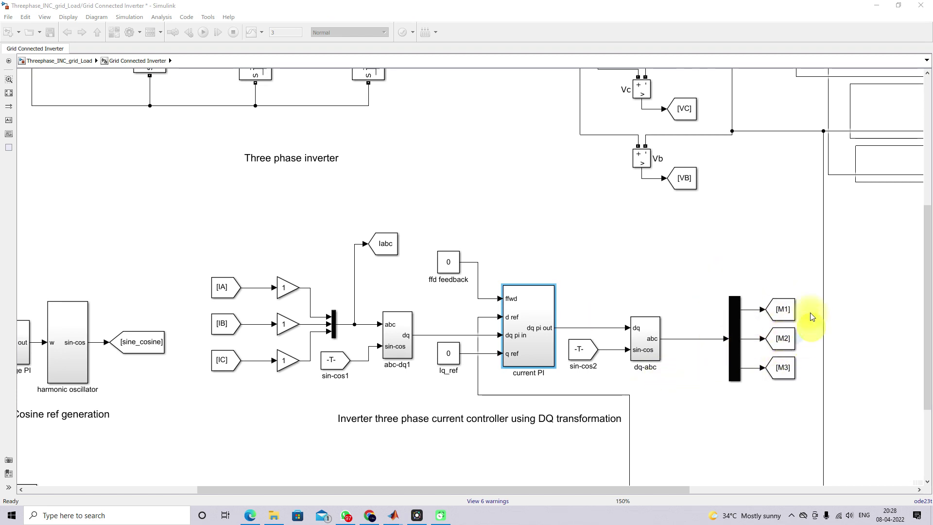
Draw an arrow from the PWM generator outputs to the three-phase inverter switches, and inspect the inside of the PWM generator subsystem.
{"action": "left_click", "coordinate": [8, 92]}
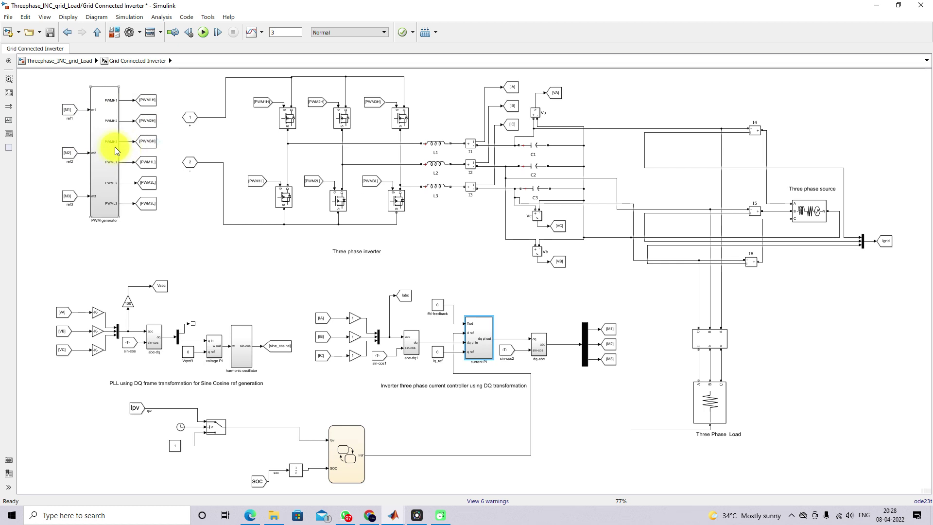
{"action": "key", "text": "F9"}
{"action": "mouse_move", "coordinate": [170, 146]}
{"action": "left_mouse_down"}
{"action": "mouse_move", "coordinate": [228, 133]}
{"action": "mouse_move", "coordinate": [341, 142]}
{"action": "mouse_move", "coordinate": [331, 133]}
{"action": "left_mouse_up"}
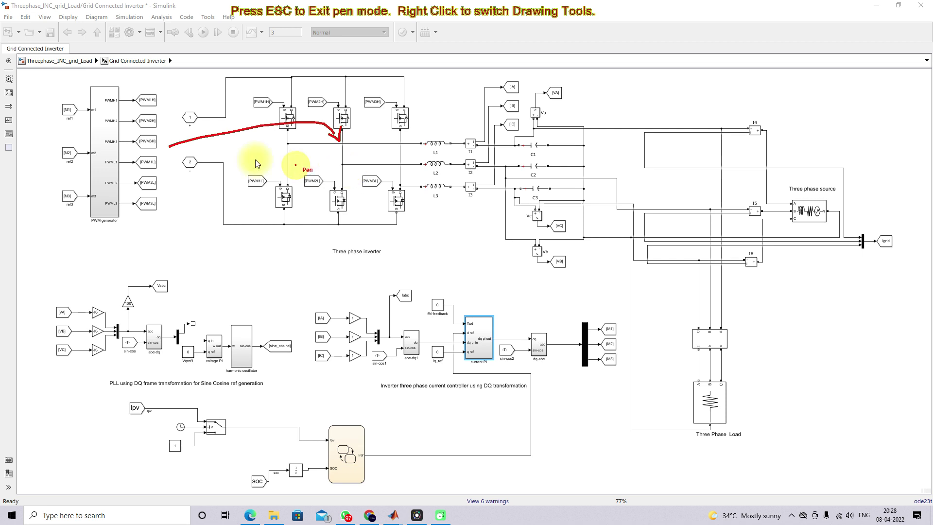
{"action": "key", "text": "Escape"}
{"action": "double_click", "coordinate": [96, 139]}
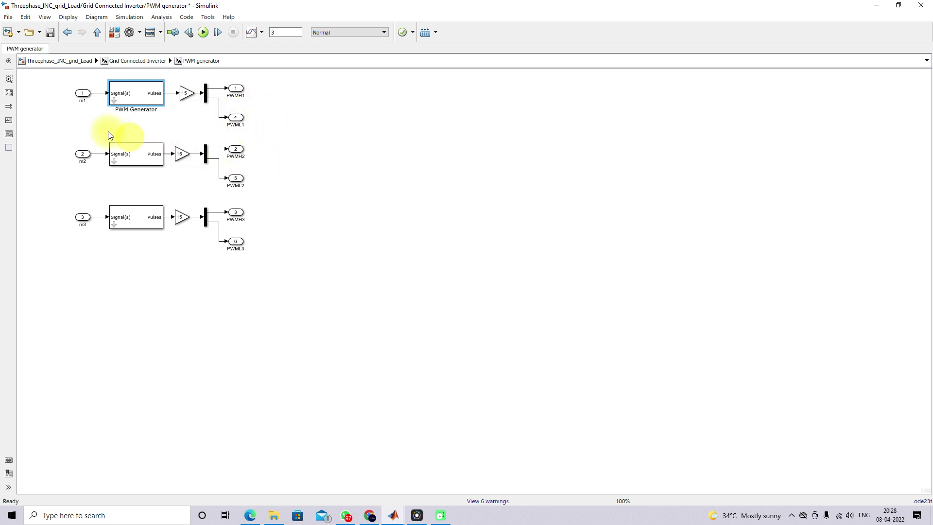
{"action": "left_click", "coordinate": [67, 33]}
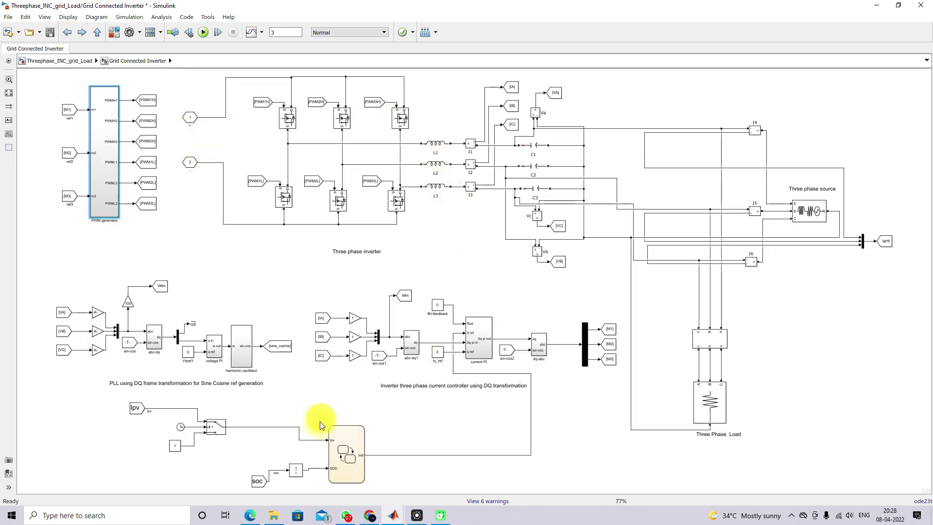
Draw power-flow arrows from the DC input to the three-phase load and source, and back from the source to the DC side.
{"action": "key", "text": "F12"}
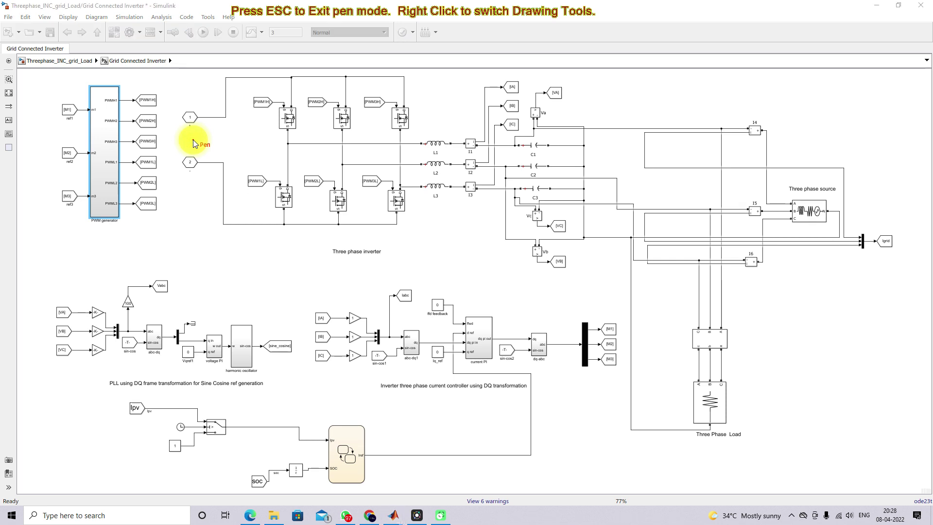
{"action": "mouse_move", "coordinate": [194, 139]}
{"action": "left_mouse_down"}
{"action": "mouse_move", "coordinate": [563, 148]}
{"action": "mouse_move", "coordinate": [674, 202]}
{"action": "left_mouse_up"}
{"action": "left_click_drag", "start_coordinate": [683, 238], "coordinate": [692, 330]}
{"action": "left_click_drag", "start_coordinate": [695, 299], "coordinate": [694, 323]}
{"action": "left_click_drag", "start_coordinate": [663, 187], "coordinate": [781, 190]}
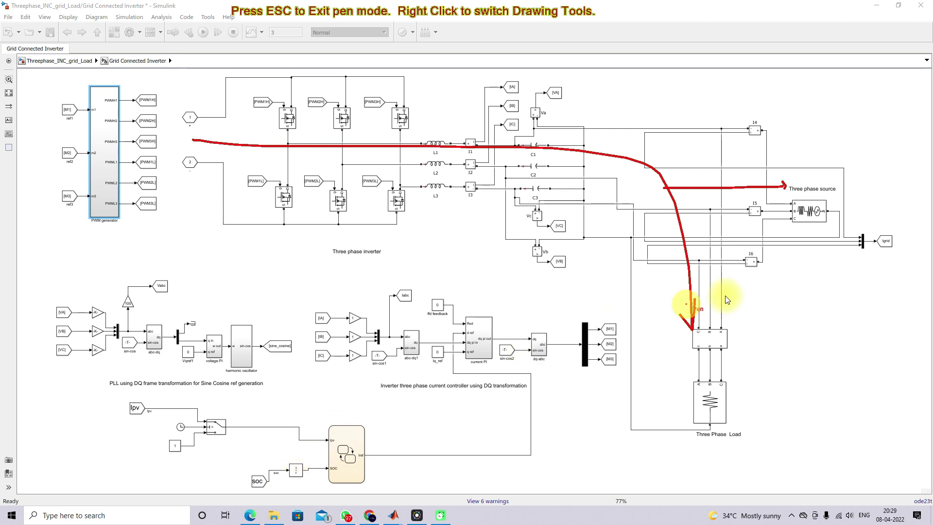
{"action": "mouse_move", "coordinate": [798, 229]}
{"action": "left_mouse_down"}
{"action": "mouse_move", "coordinate": [151, 208]}
{"action": "mouse_move", "coordinate": [157, 198]}
{"action": "mouse_move", "coordinate": [160, 214]}
{"action": "left_mouse_up"}
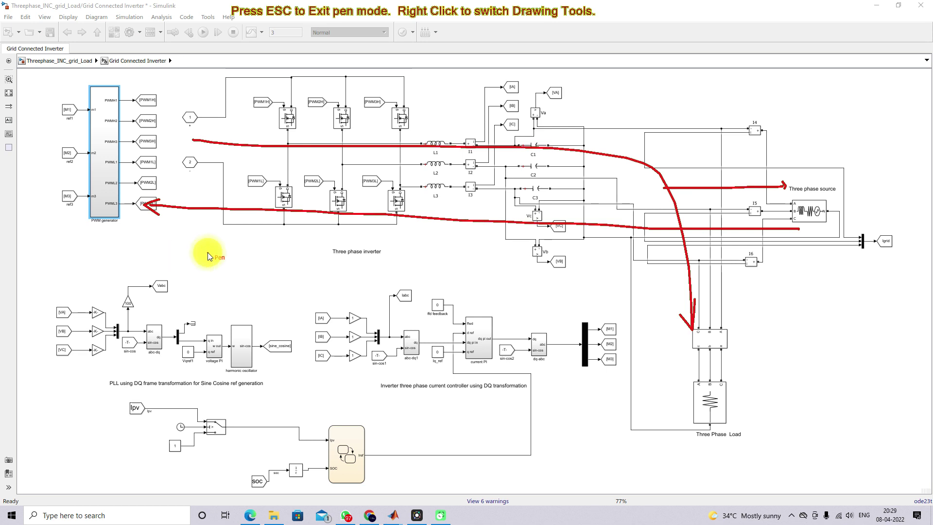
{"action": "key", "text": "Escape"}
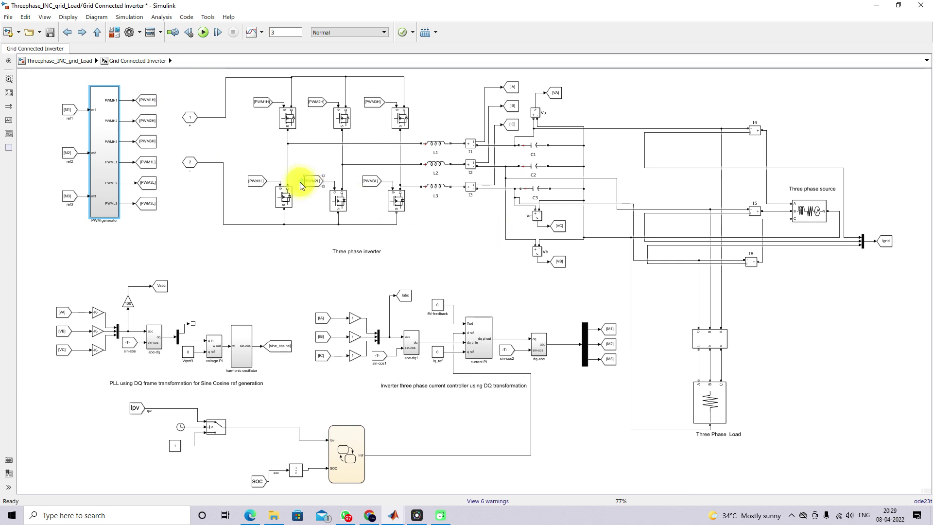
Return to the model's top level, frame the Incremental Conductance MPPT Algorithm section with the pen and tick the PV voltage and current blocks.
{"action": "left_click", "coordinate": [98, 33]}
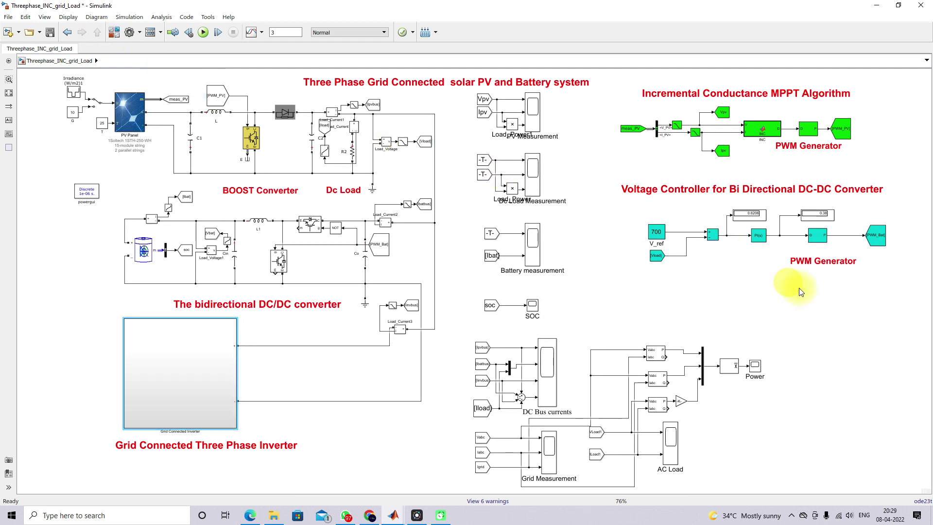
{"action": "key", "text": "F10"}
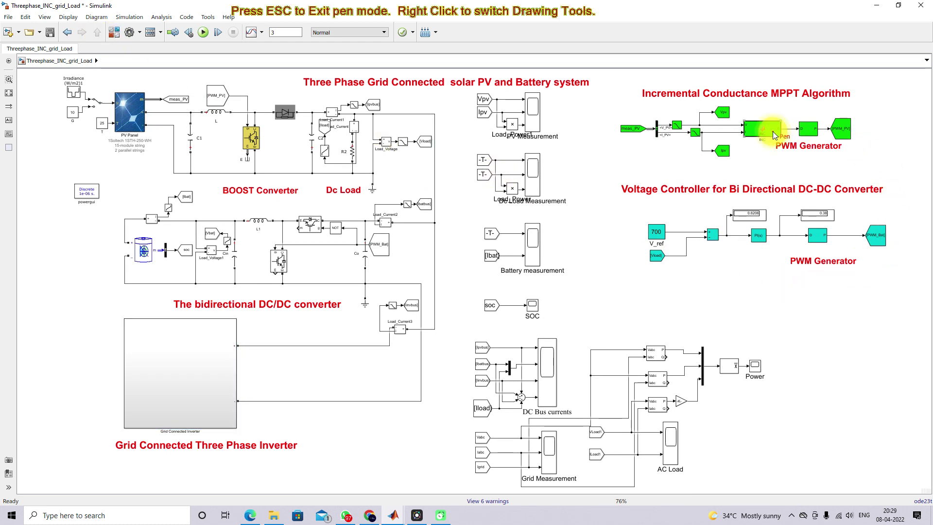
{"action": "mouse_move", "coordinate": [613, 90]}
{"action": "left_mouse_down"}
{"action": "mouse_move", "coordinate": [620, 170]}
{"action": "mouse_move", "coordinate": [895, 168]}
{"action": "mouse_move", "coordinate": [894, 78]}
{"action": "mouse_move", "coordinate": [623, 78]}
{"action": "left_mouse_up"}
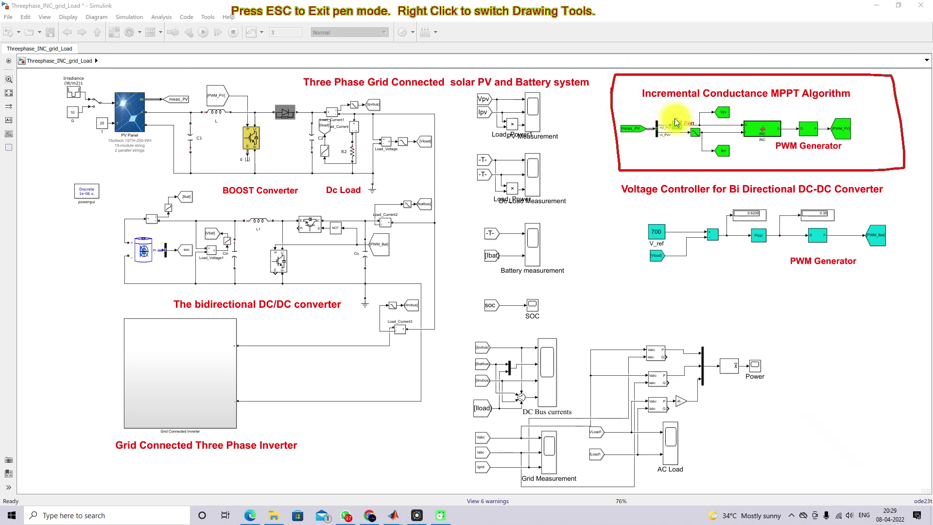
{"action": "left_click_drag", "start_coordinate": [668, 115], "coordinate": [691, 104]}
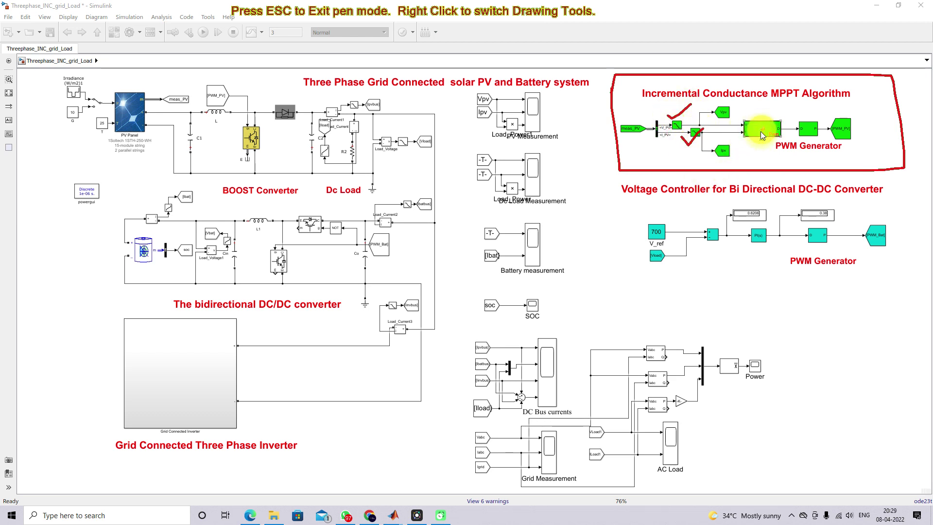
{"action": "key", "text": "Escape"}
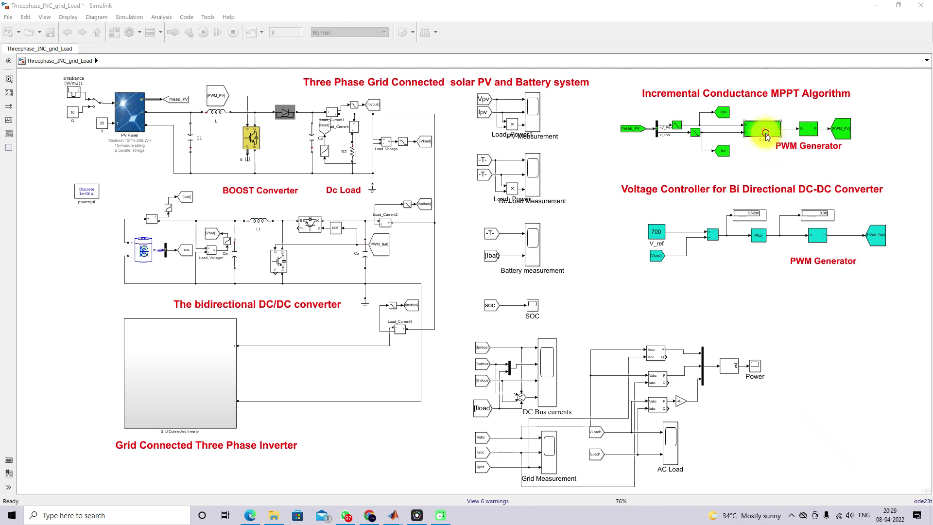
Open the INC function block's code in an enlarged MATLAB Editor and examine the Dinit, Dmax, Dmin and deltaD definitions.
{"action": "left_click", "coordinate": [393, 515]}
{"action": "scroll", "coordinate": [335, 146], "scroll_direction": "down", "scroll_amount": 1}
{"action": "left_click_drag", "start_coordinate": [356, 170], "coordinate": [358, 353]}
{"action": "left_click", "coordinate": [380, 213]}
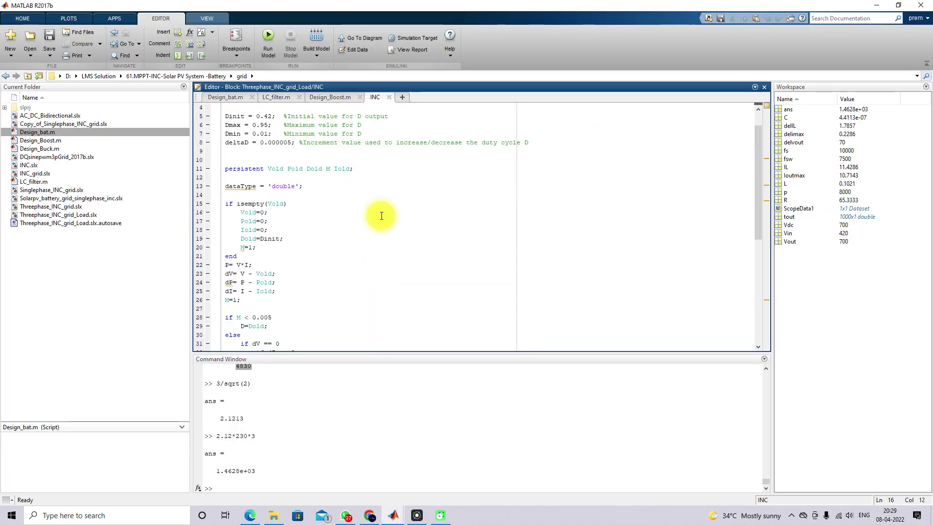
{"action": "left_click_drag", "start_coordinate": [227, 119], "coordinate": [539, 151]}
{"action": "left_click", "coordinate": [349, 178]}
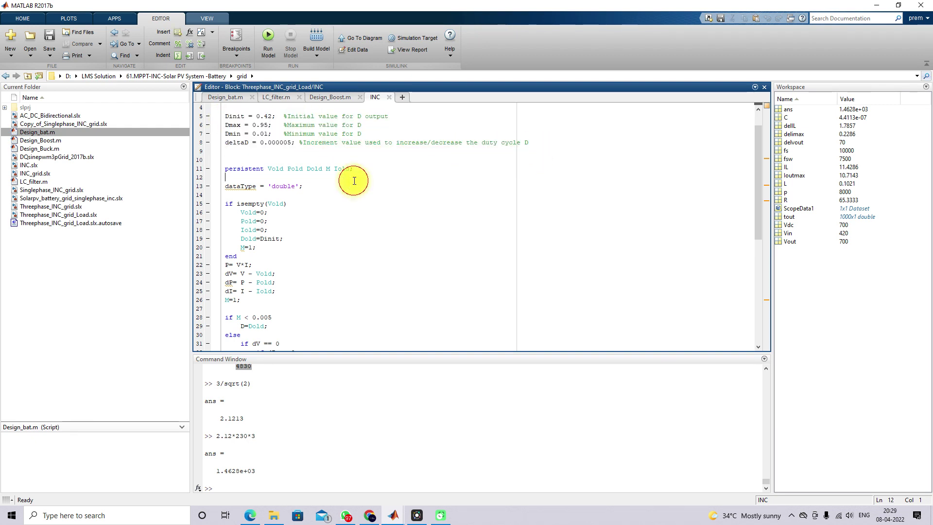
Examine the persistent variable declaration and the isempty(Vold) initialization block in the INC code.
{"action": "scroll", "coordinate": [315, 184], "scroll_direction": "down", "scroll_amount": 1}
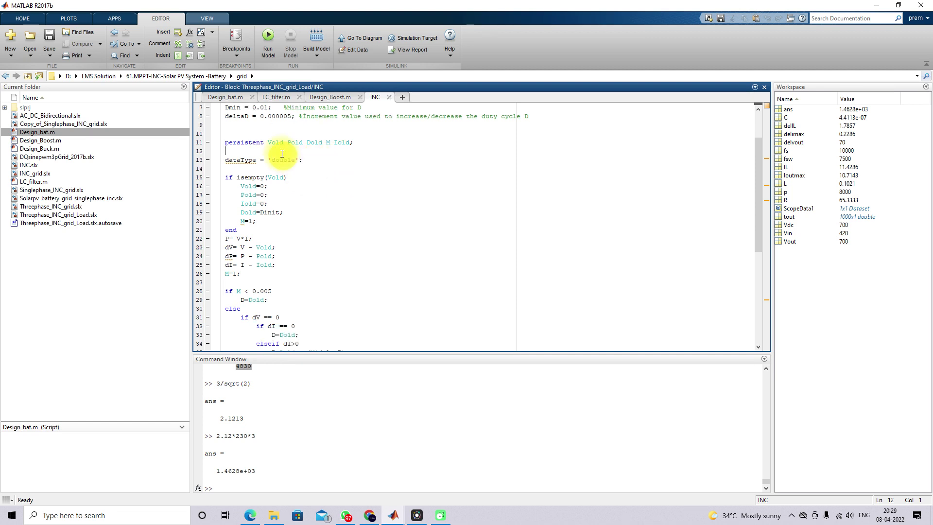
{"action": "left_click_drag", "start_coordinate": [268, 143], "coordinate": [354, 143]}
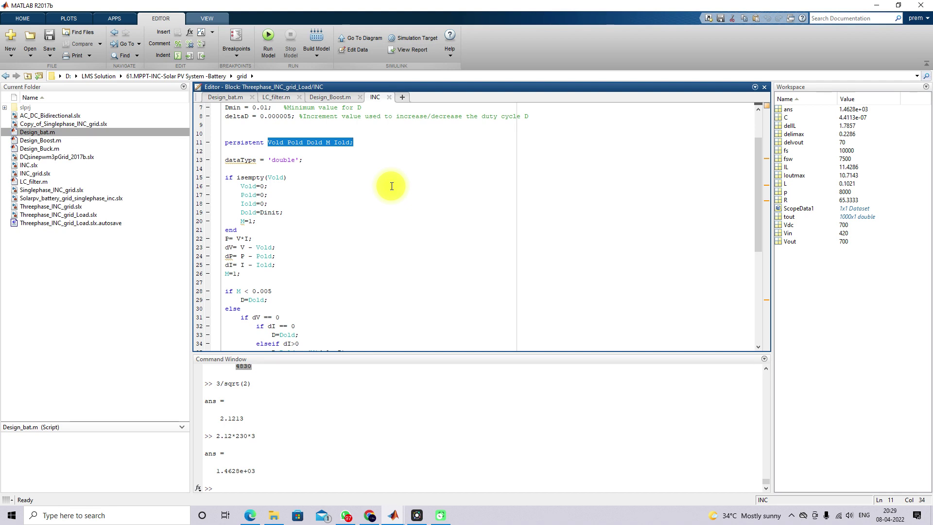
{"action": "left_click", "coordinate": [347, 185]}
{"action": "left_click_drag", "start_coordinate": [288, 178], "coordinate": [241, 177]}
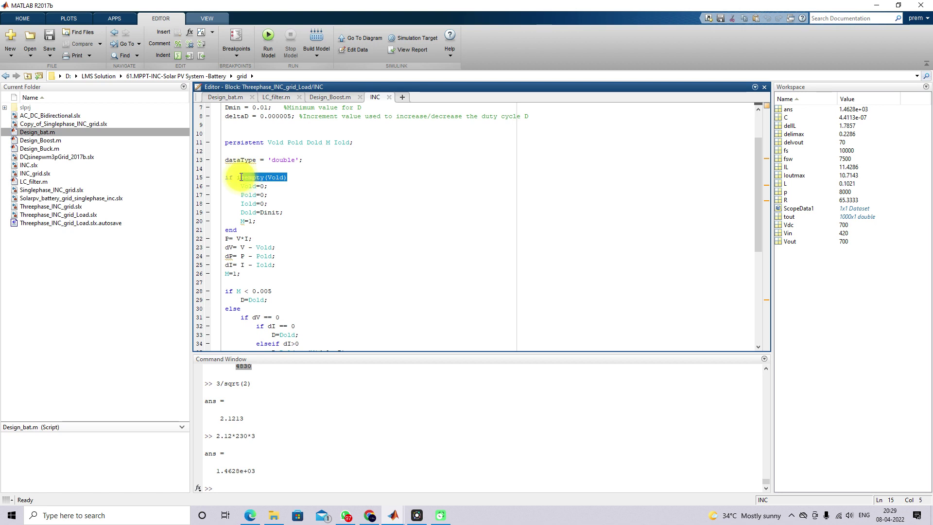
{"action": "scroll", "coordinate": [292, 184], "scroll_direction": "down", "scroll_amount": 1}
{"action": "left_click", "coordinate": [283, 186]}
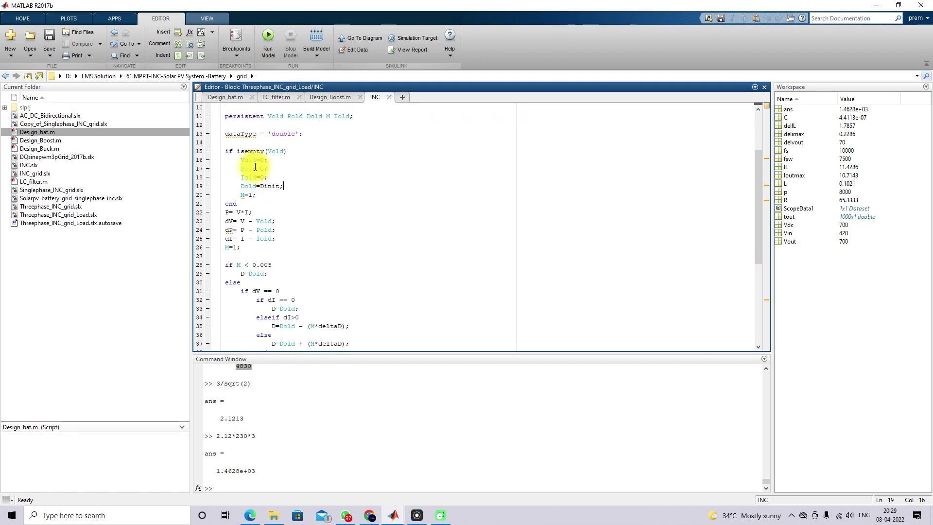
Examine the Vold and Dold initial values and the P, dV, dP and dI calculations in the INC code.
{"action": "left_click", "coordinate": [239, 160]}
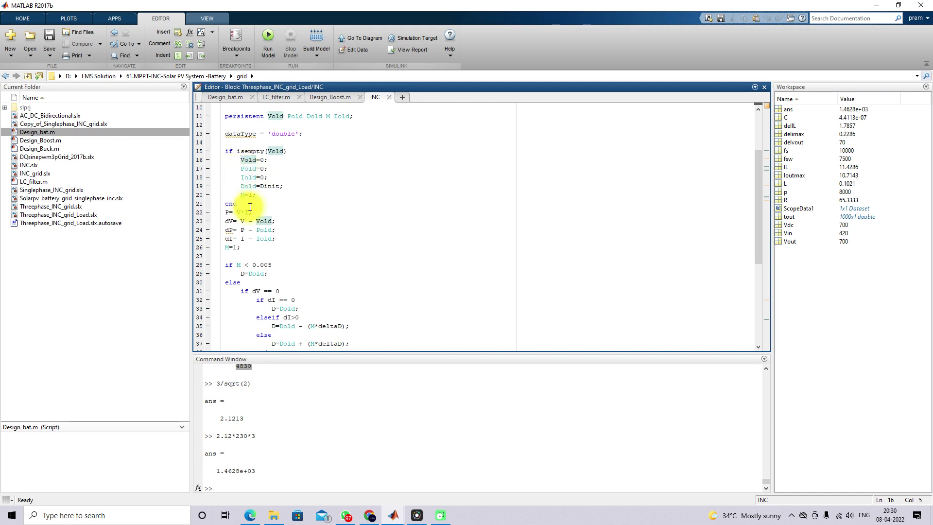
{"action": "left_click", "coordinate": [244, 186]}
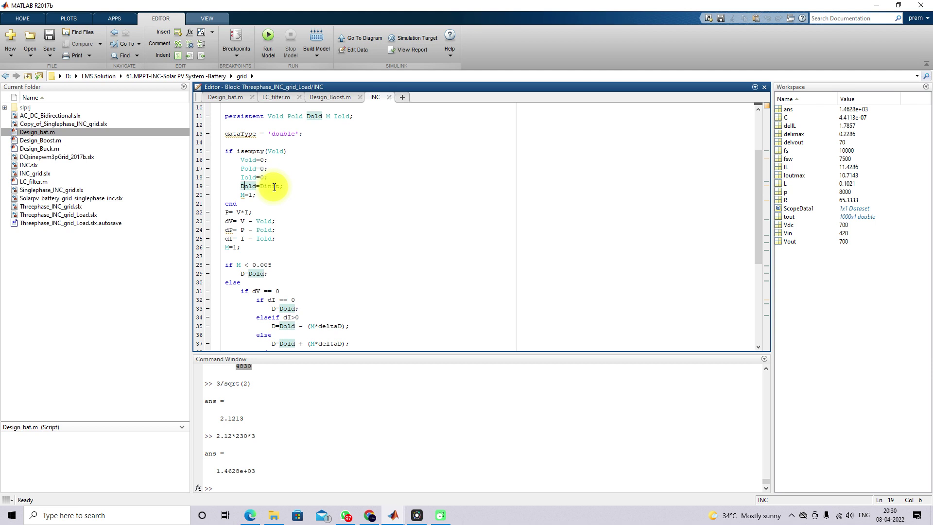
{"action": "scroll", "coordinate": [298, 190], "scroll_direction": "down", "scroll_amount": 3}
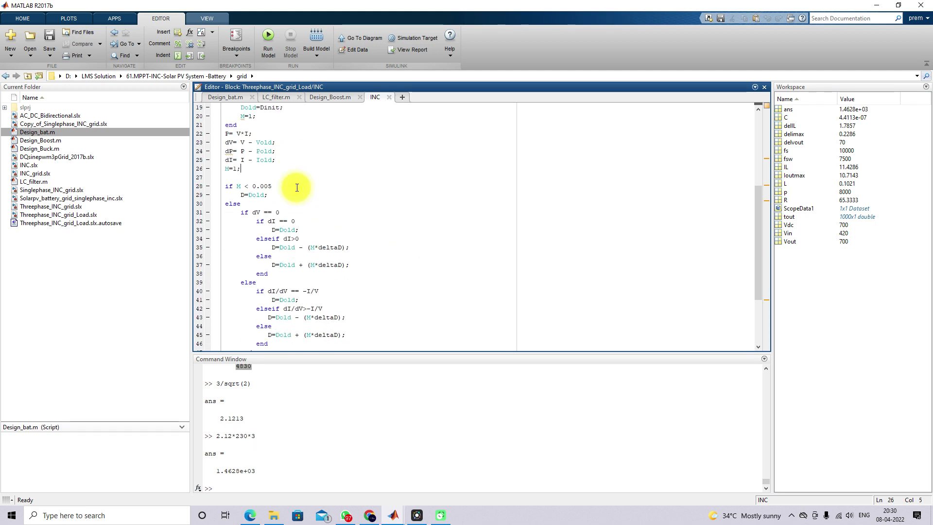
{"action": "left_click", "coordinate": [253, 169]}
{"action": "left_click_drag", "start_coordinate": [226, 134], "coordinate": [264, 134]}
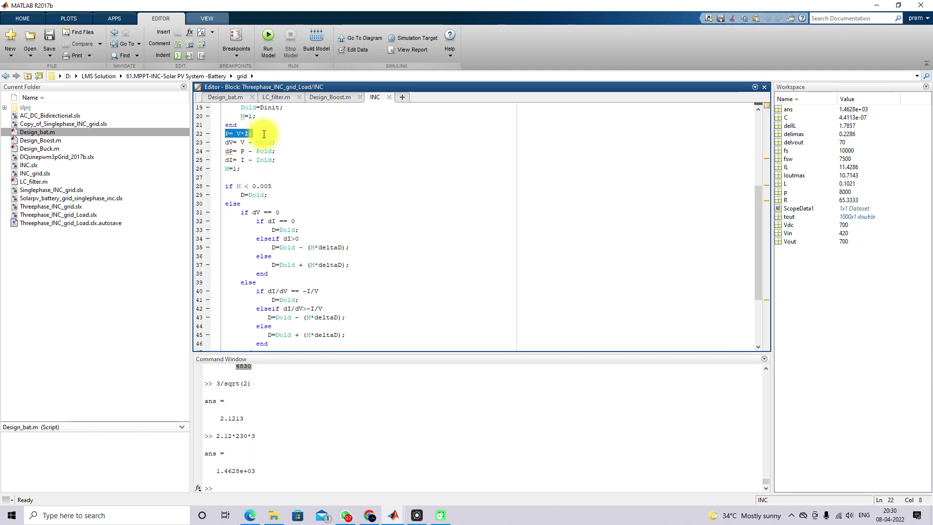
{"action": "left_click_drag", "start_coordinate": [226, 143], "coordinate": [283, 152]}
{"action": "left_click_drag", "start_coordinate": [225, 160], "coordinate": [284, 159]}
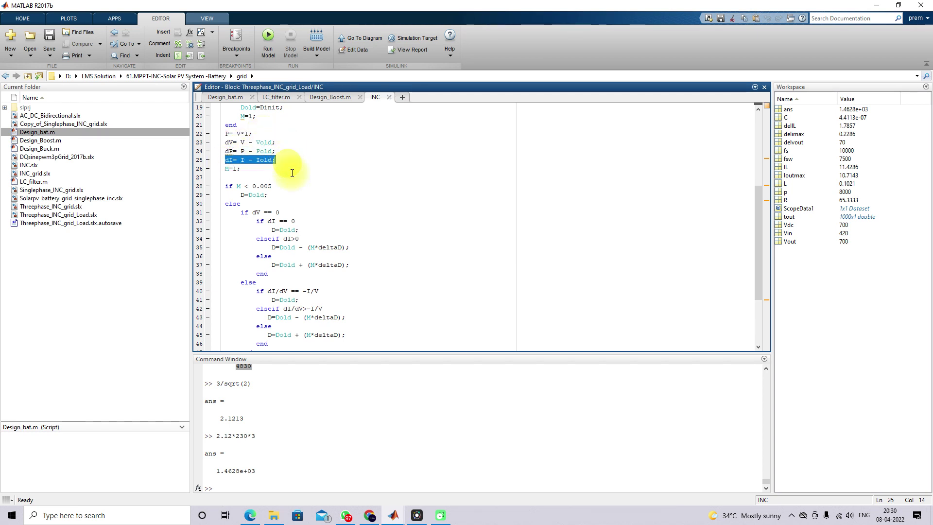
Highlight the nested duty-cycle decision block in the INC code and examine its dV == 0 condition.
{"action": "scroll", "coordinate": [310, 185], "scroll_direction": "down", "scroll_amount": 3}
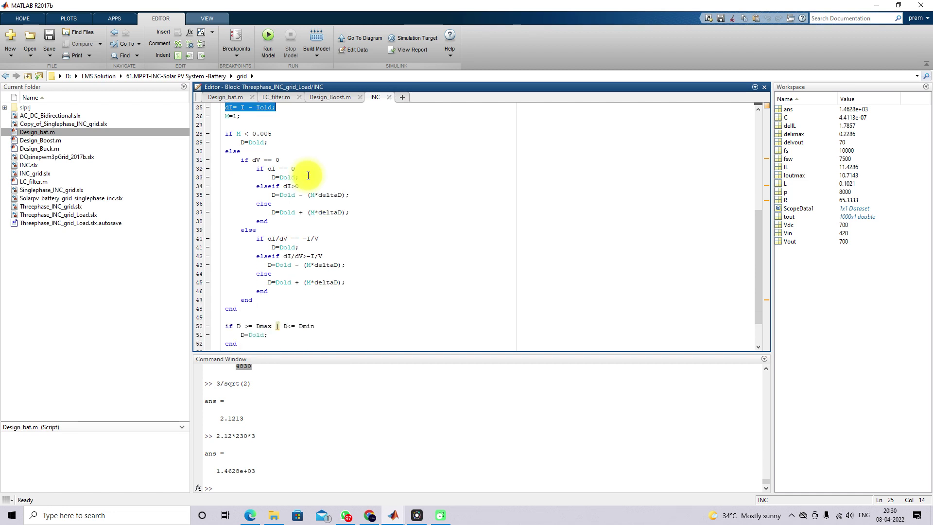
{"action": "left_click_drag", "start_coordinate": [240, 134], "coordinate": [276, 283]}
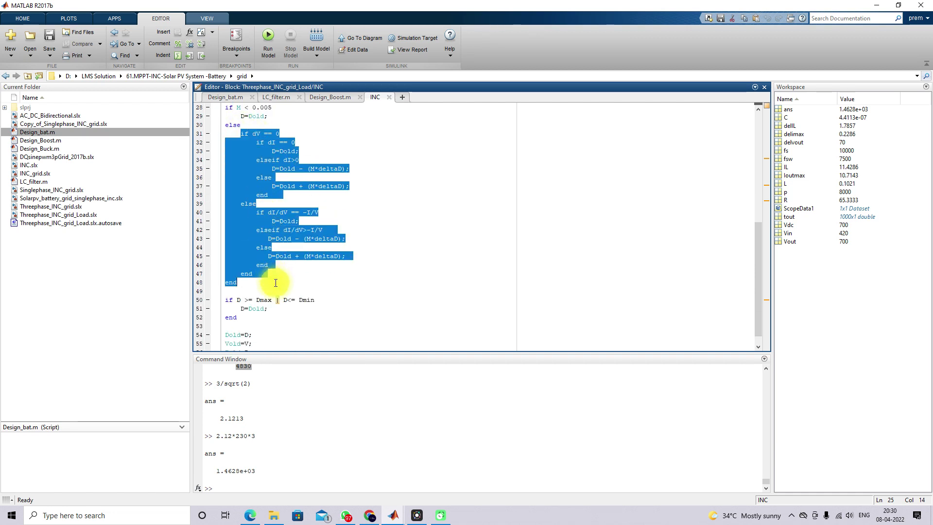
{"action": "left_click", "coordinate": [339, 137]}
{"action": "left_click", "coordinate": [264, 134]}
{"action": "left_click_drag", "start_coordinate": [256, 134], "coordinate": [297, 134]}
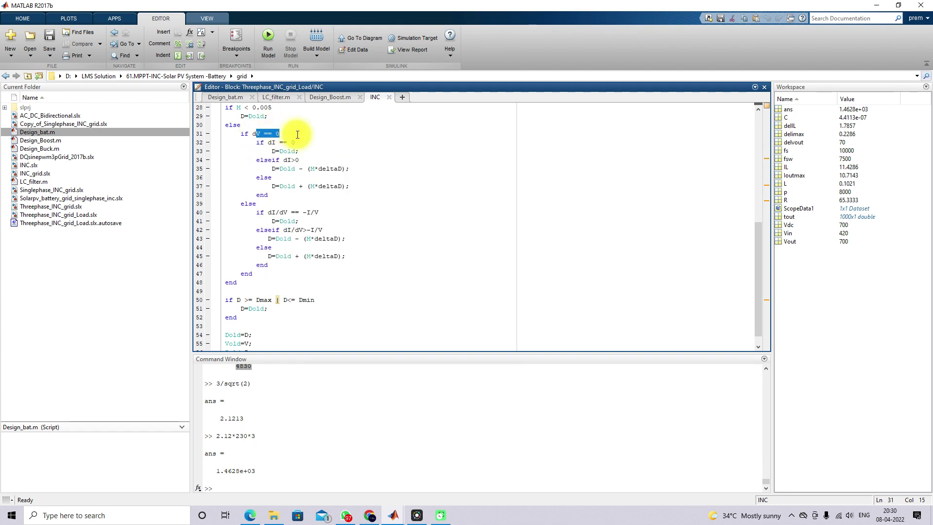
{"action": "left_click", "coordinate": [262, 136]}
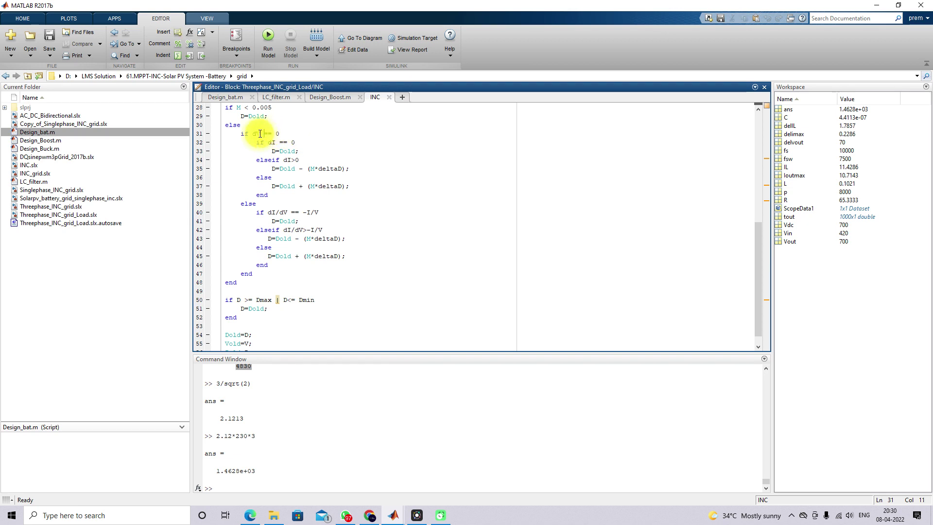
Examine the dI == 0 case and its D=Dold assignment inside the dV == 0 branch.
{"action": "left_click_drag", "start_coordinate": [268, 143], "coordinate": [304, 142]}
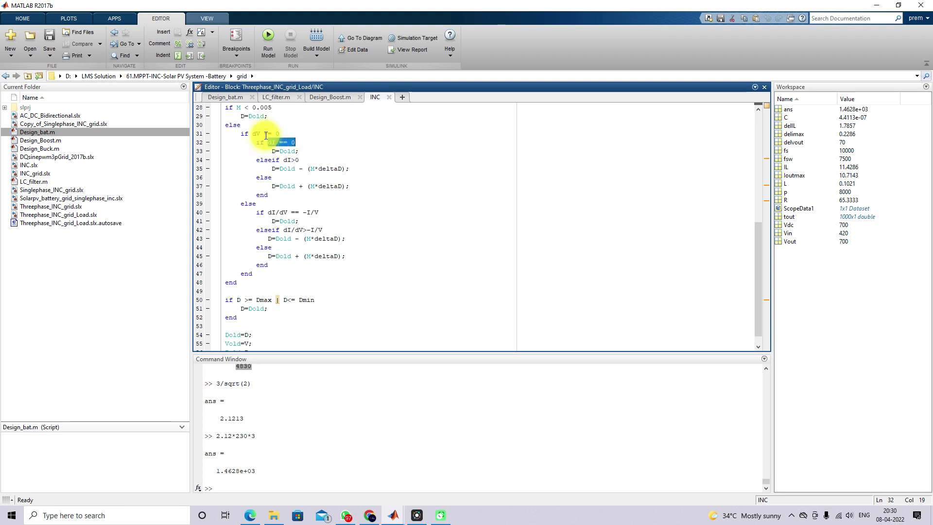
{"action": "left_click", "coordinate": [280, 151]}
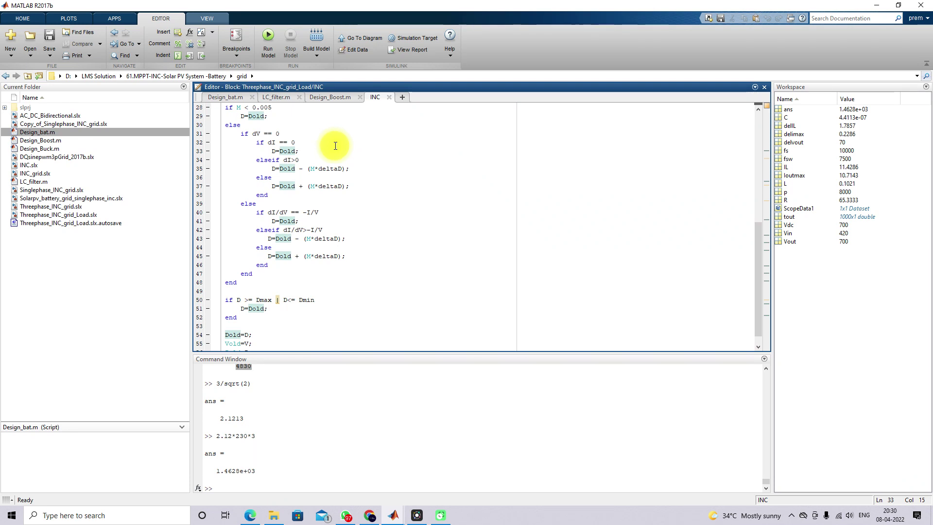
{"action": "key", "text": "shift+End"}
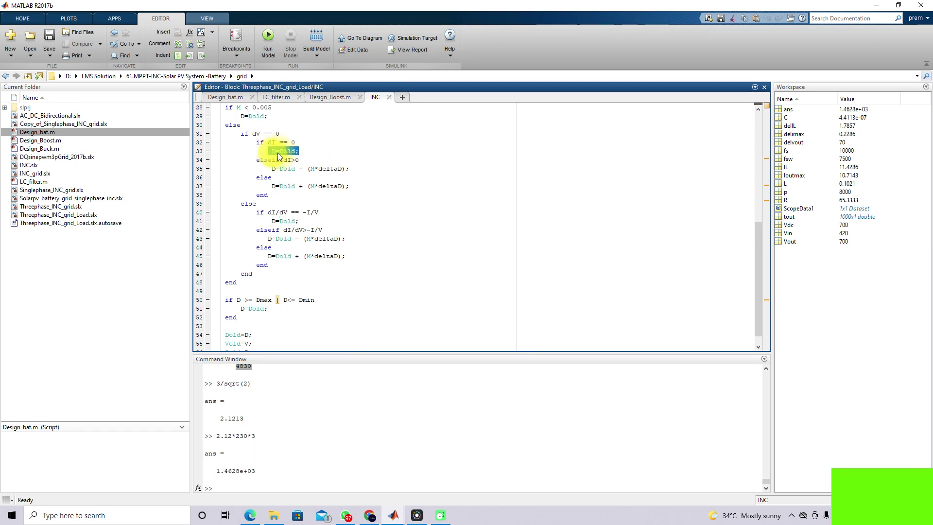
{"action": "key", "text": "Home"}
{"action": "key", "text": "shift+End"}
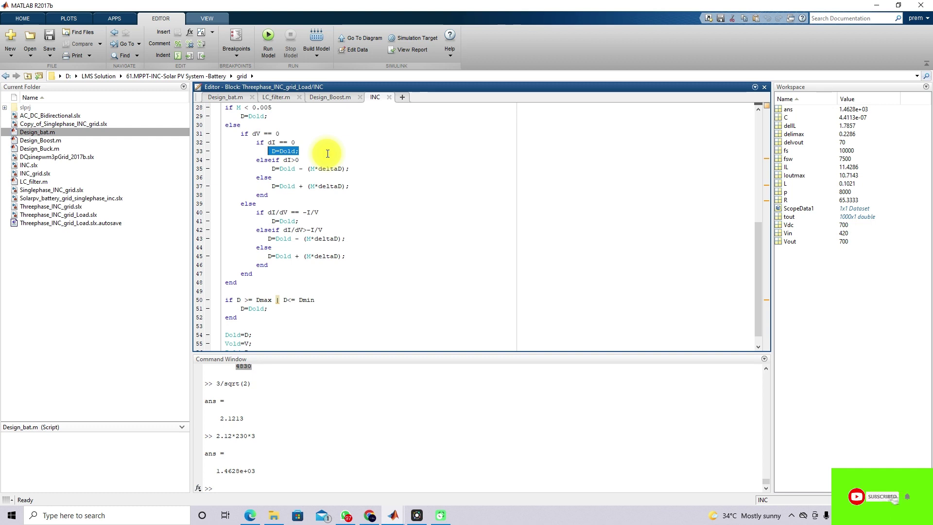
{"action": "left_click", "coordinate": [287, 151]}
{"action": "left_click_drag", "start_coordinate": [291, 143], "coordinate": [294, 142]}
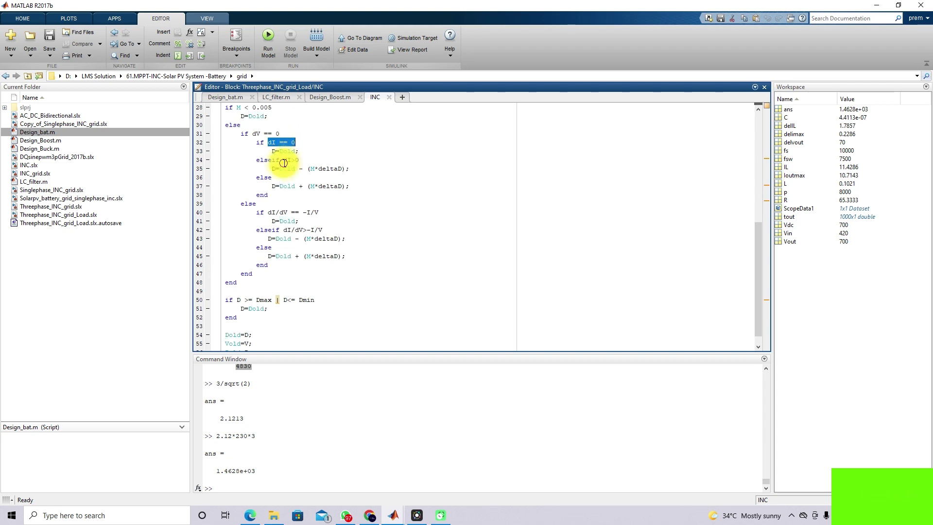
Highlight the dI>0 condition and the two duty updates that subtract or add M*deltaD under dV == 0.
{"action": "left_click_drag", "start_coordinate": [284, 161], "coordinate": [306, 162]}
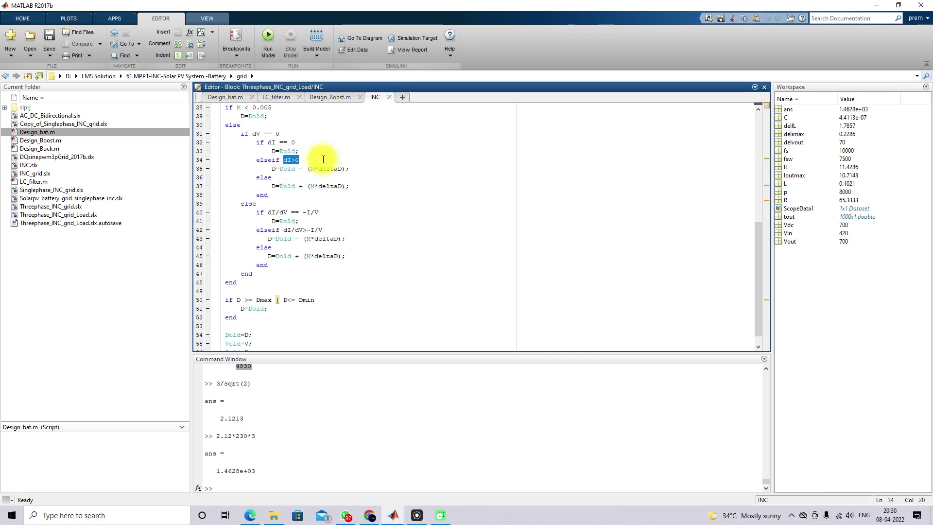
{"action": "left_click_drag", "start_coordinate": [272, 169], "coordinate": [378, 173]}
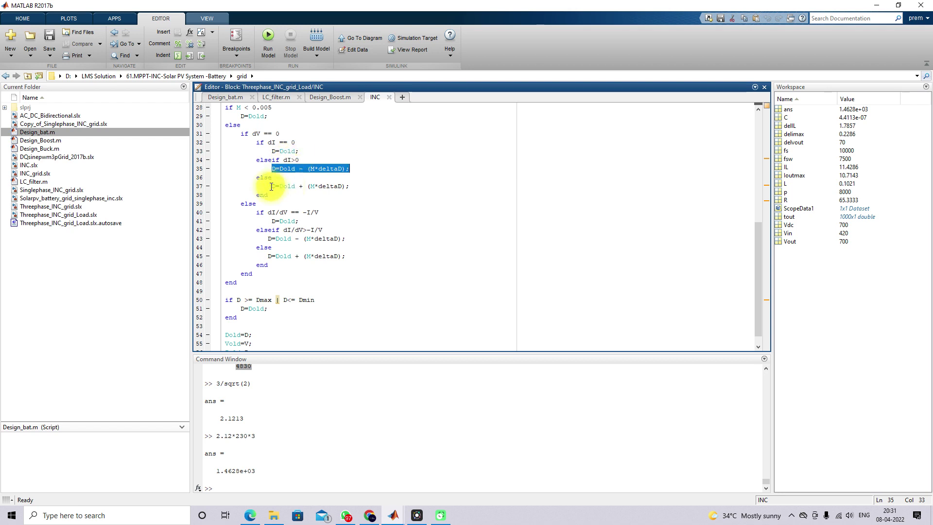
{"action": "left_click_drag", "start_coordinate": [271, 186], "coordinate": [367, 186]}
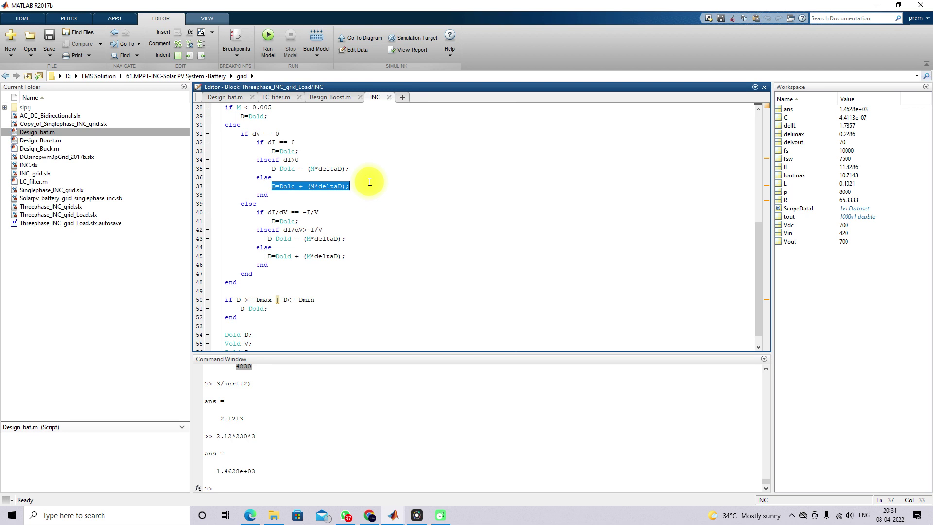
Compare the dV == 0 condition with its else branch and examine the dI/dV == -I/V case with D=Dold.
{"action": "left_click_drag", "start_coordinate": [252, 134], "coordinate": [282, 132]}
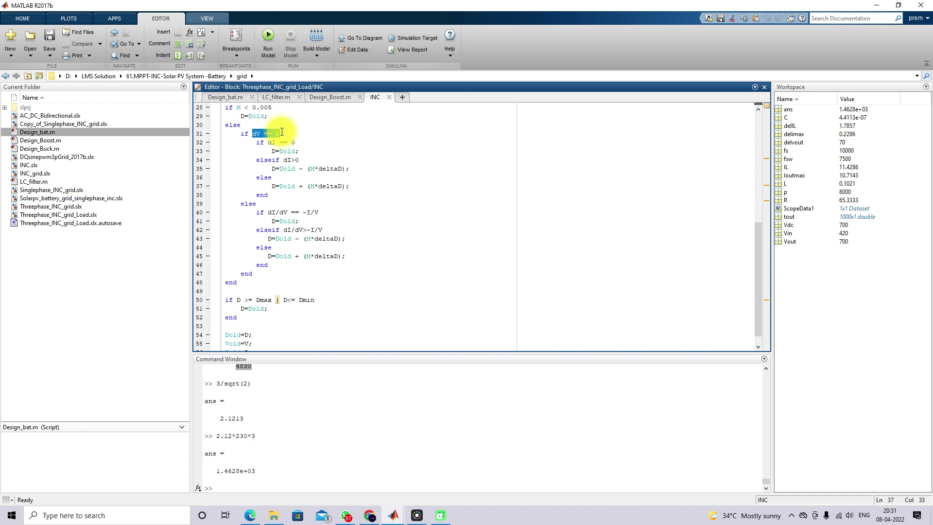
{"action": "left_click", "coordinate": [285, 213]}
{"action": "scroll", "coordinate": [269, 209], "scroll_direction": "down", "scroll_amount": 1}
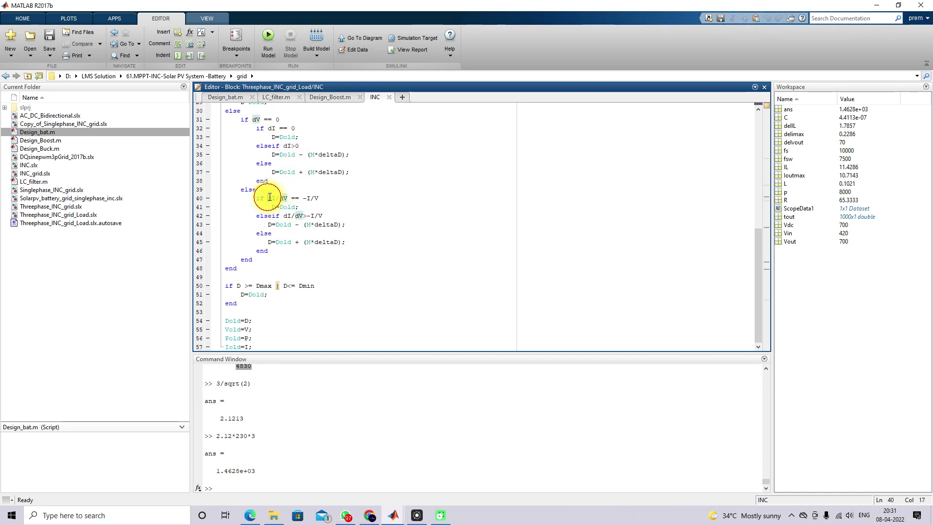
{"action": "left_click_drag", "start_coordinate": [268, 199], "coordinate": [335, 194]}
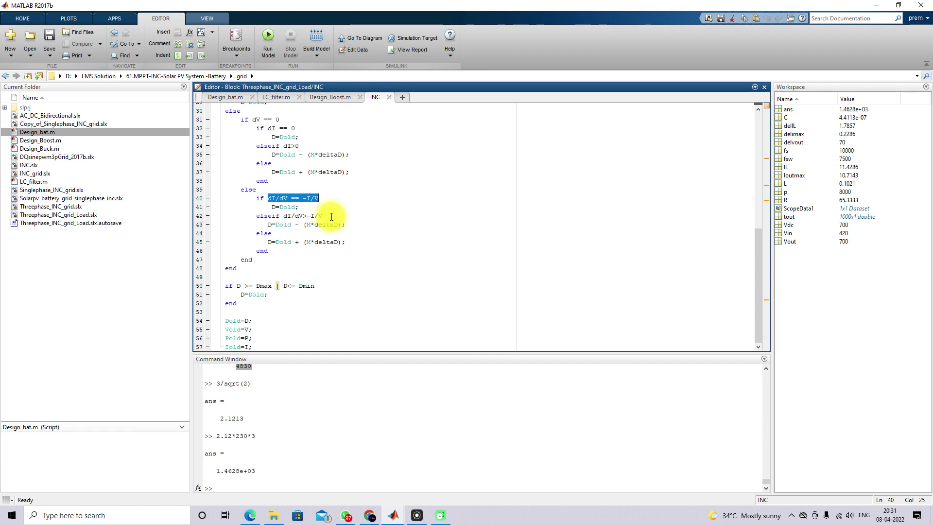
{"action": "left_click", "coordinate": [291, 207]}
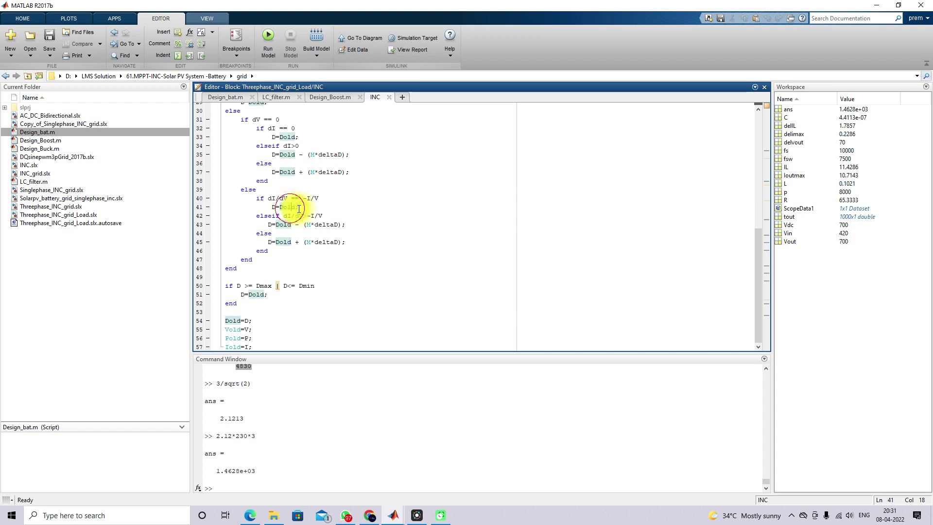
{"action": "left_click_drag", "start_coordinate": [312, 195], "coordinate": [266, 195]}
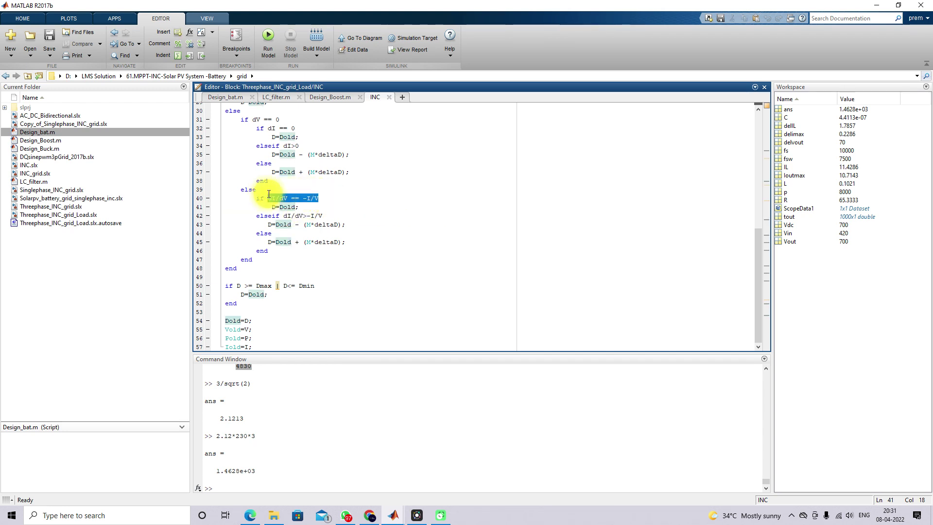
{"action": "left_click_drag", "start_coordinate": [300, 207], "coordinate": [270, 208]}
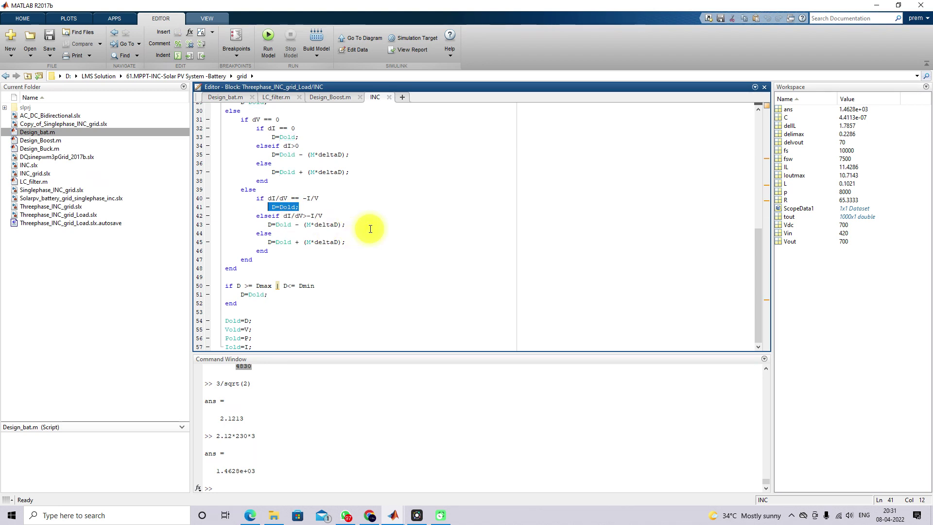
Examine the dI/dV>-I/V condition and the duty updates in its elseif and else cases.
{"action": "left_click", "coordinate": [359, 216]}
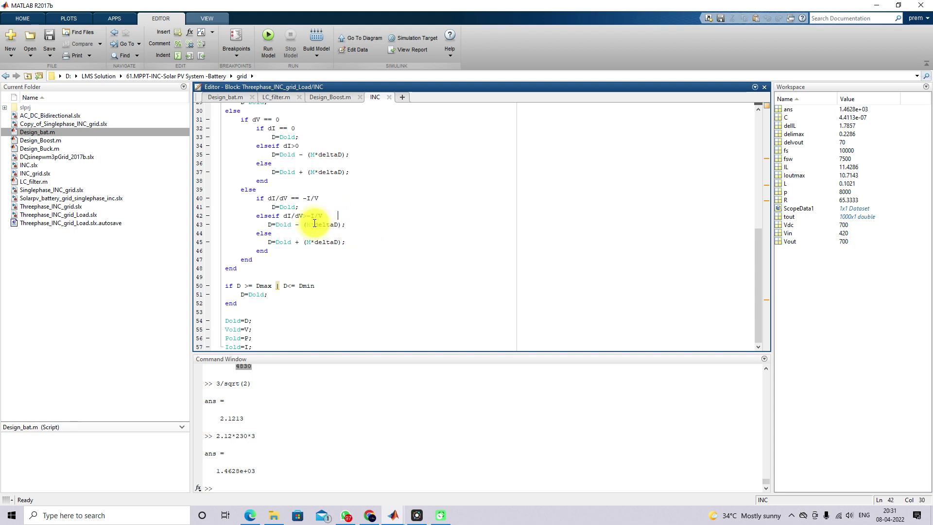
{"action": "left_click_drag", "start_coordinate": [270, 198], "coordinate": [366, 215]}
{"action": "left_click", "coordinate": [288, 216]}
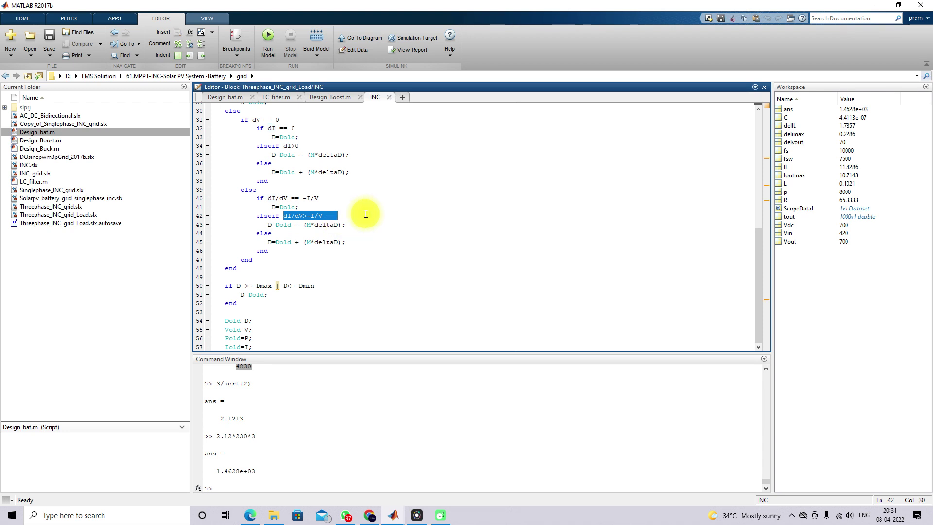
{"action": "left_click_drag", "start_coordinate": [268, 224], "coordinate": [268, 245]}
{"action": "left_click", "coordinate": [267, 258]}
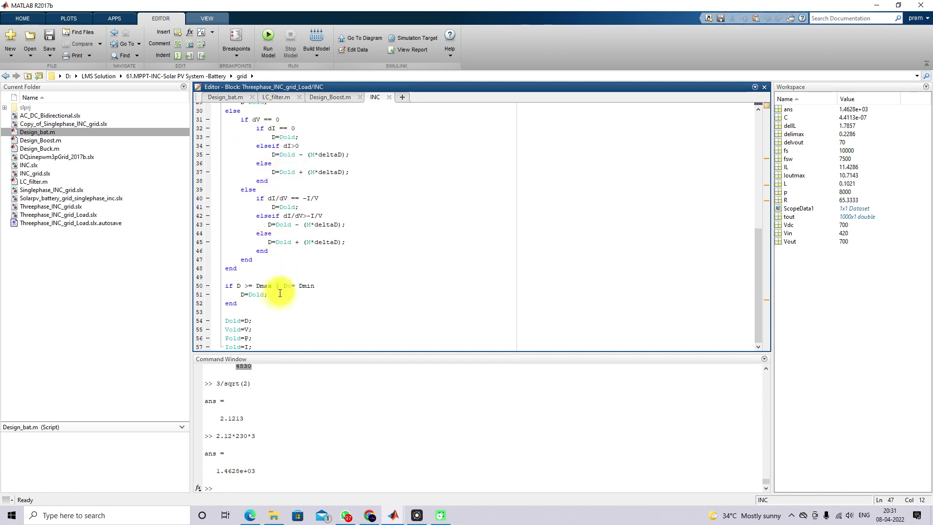
Examine the Dmax and Dmin limit check with its D=Dold assignment, and revisit the M*deltaD duty updates above it.
{"action": "left_click_drag", "start_coordinate": [268, 295], "coordinate": [234, 286]}
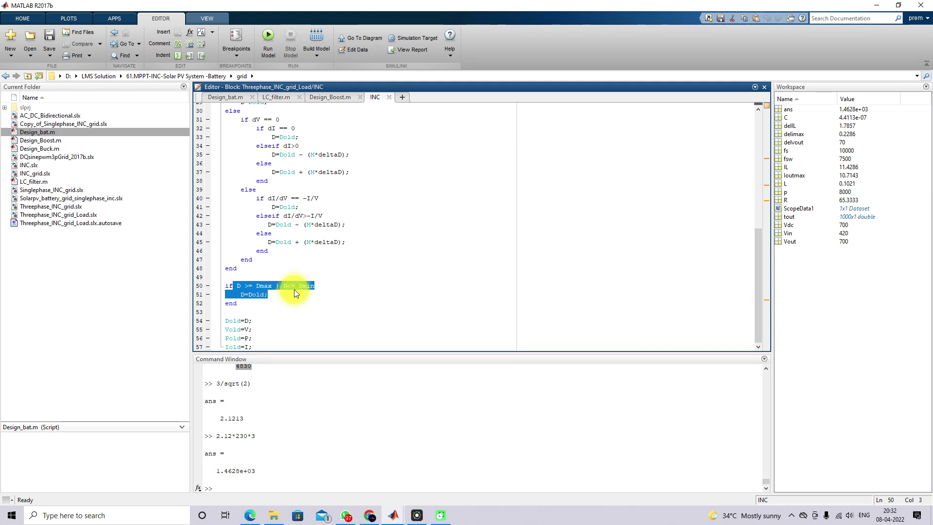
{"action": "left_click", "coordinate": [272, 294]}
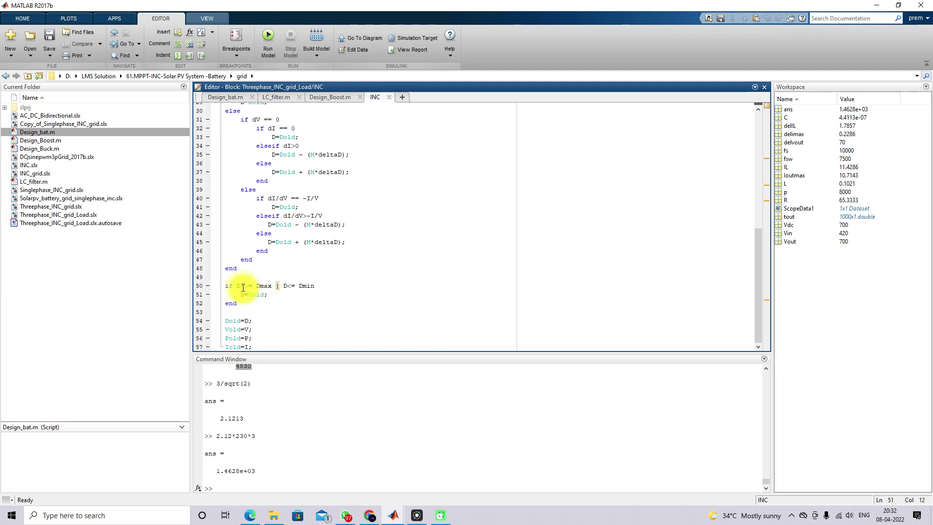
{"action": "mouse_move", "coordinate": [233, 286]}
{"action": "left_mouse_down"}
{"action": "mouse_move", "coordinate": [315, 286]}
{"action": "mouse_move", "coordinate": [240, 296]}
{"action": "left_mouse_up"}
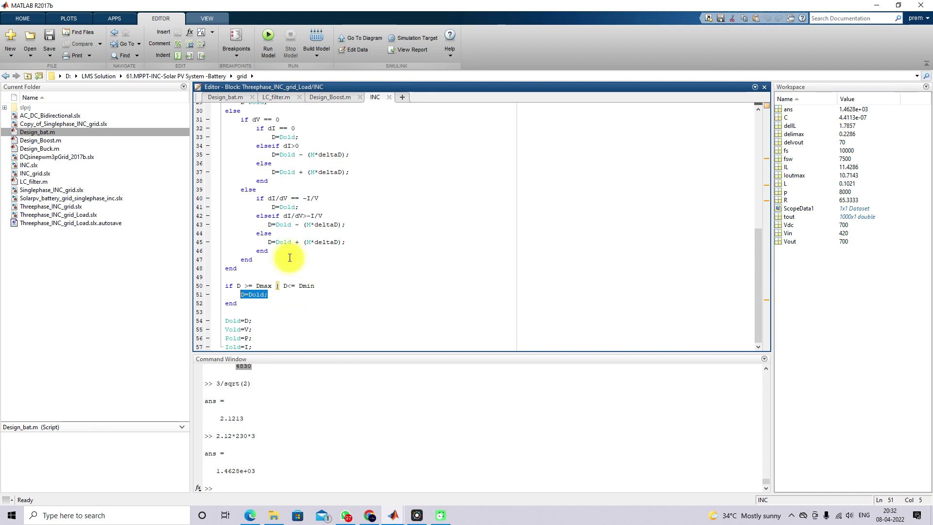
{"action": "left_click_drag", "start_coordinate": [267, 242], "coordinate": [283, 225]}
{"action": "left_click", "coordinate": [274, 260]}
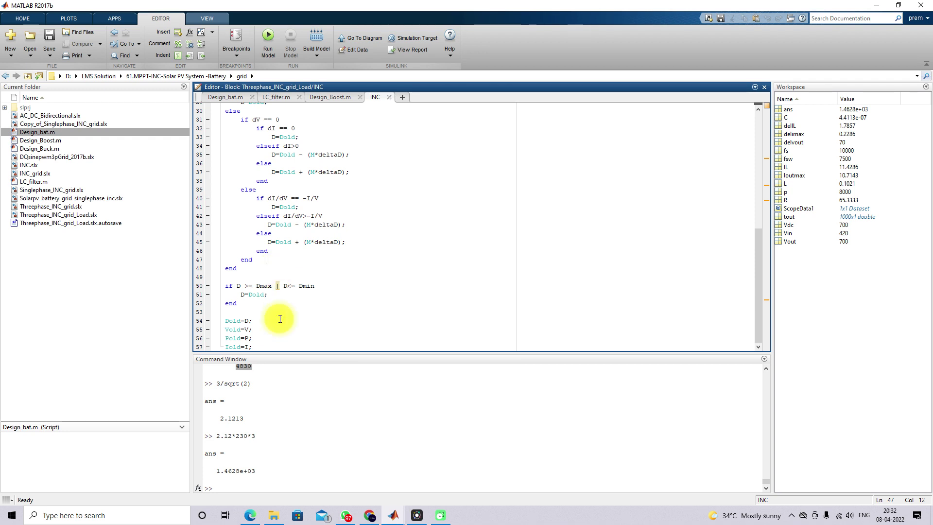
Highlight the closing lines that store D, V, P and I in Dold, Vold, Pold and Iold.
{"action": "left_click_drag", "start_coordinate": [252, 348], "coordinate": [224, 321]}
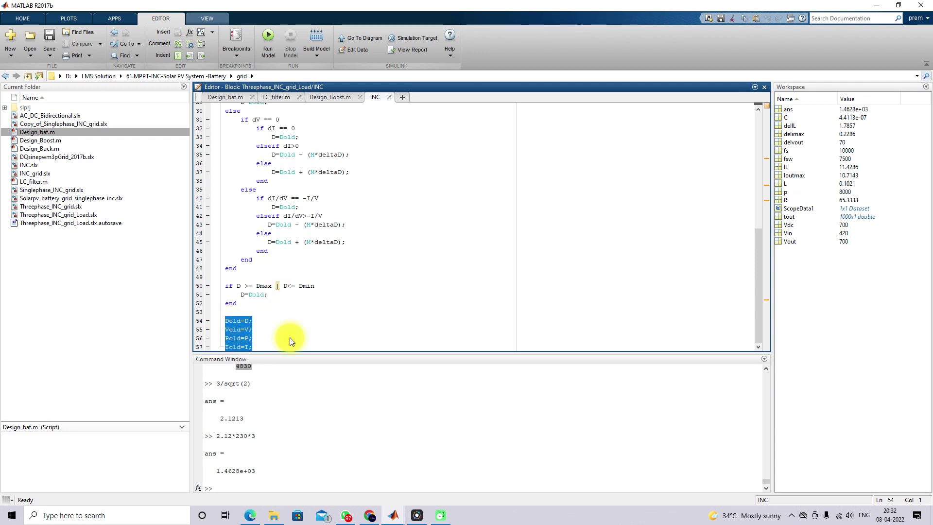
{"action": "mouse_move", "coordinate": [229, 319]}
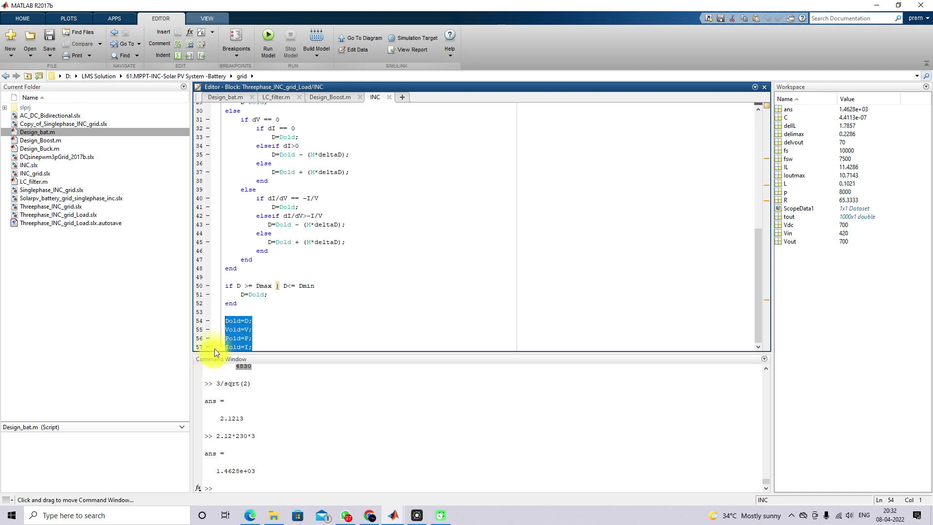
{"action": "left_click", "coordinate": [278, 320]}
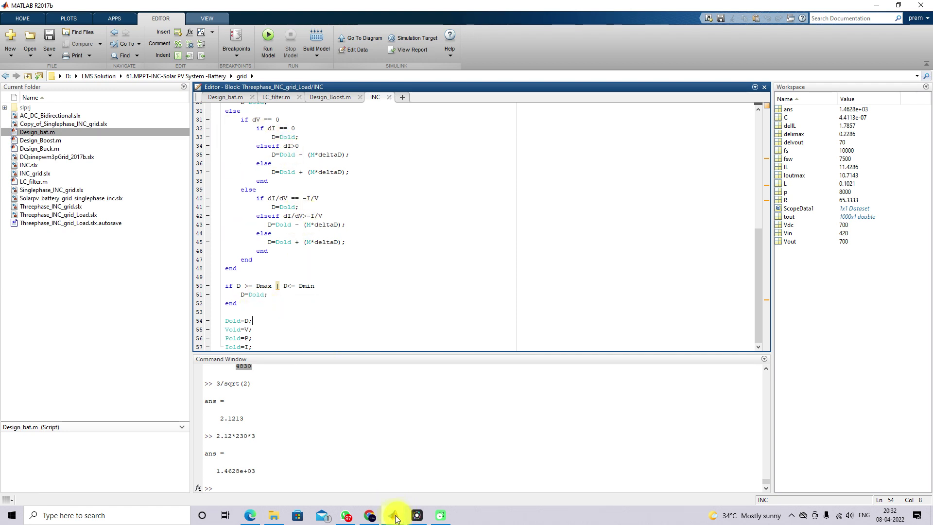
Switch to the Threephase_INC_grid_Load model in Simulink and draw a pen arrow pointing up at the INC block's output line.
{"action": "mouse_move", "coordinate": [398, 519]}
{"action": "left_click", "coordinate": [199, 479]}
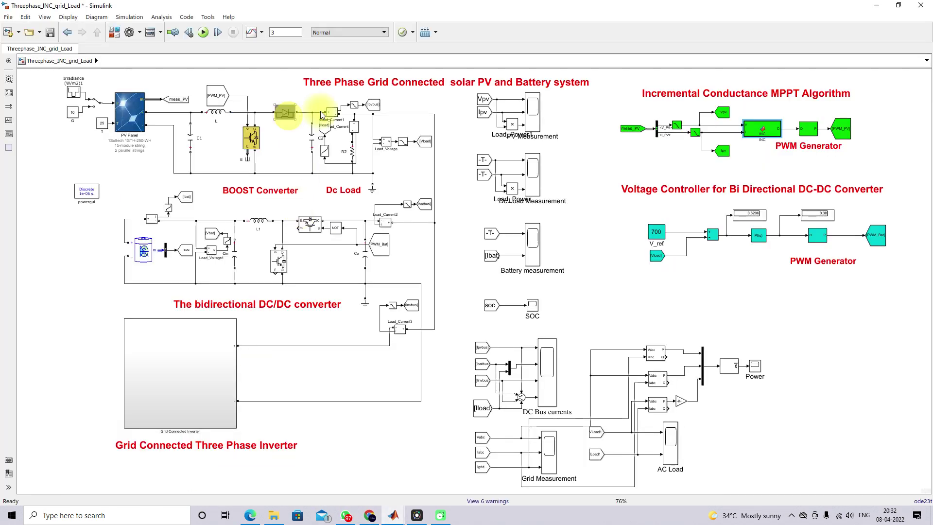
{"action": "key", "text": "ctrl+F9"}
{"action": "left_click_drag", "start_coordinate": [791, 164], "coordinate": [791, 146]}
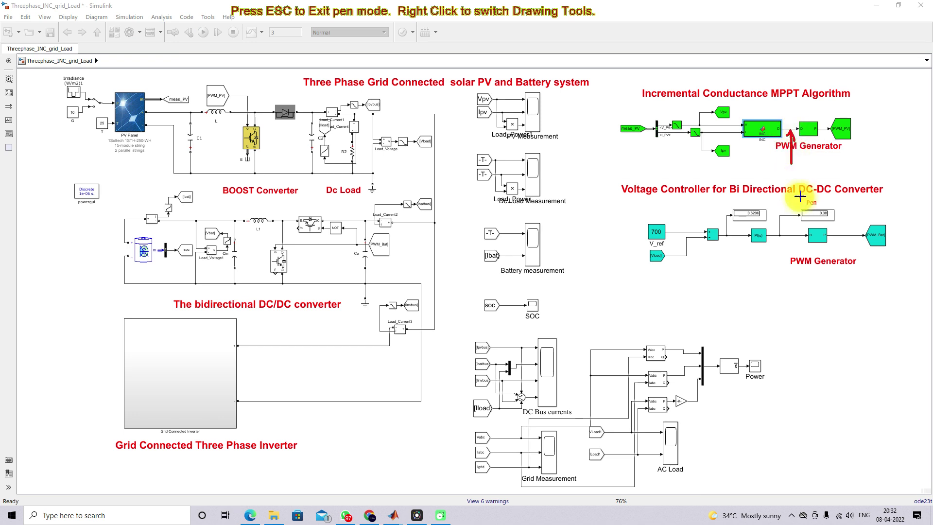
Draw a pen arrow pointing down at the PWM generator block in the Incremental Conductance MPPT section.
{"action": "left_click_drag", "start_coordinate": [807, 119], "coordinate": [818, 109]}
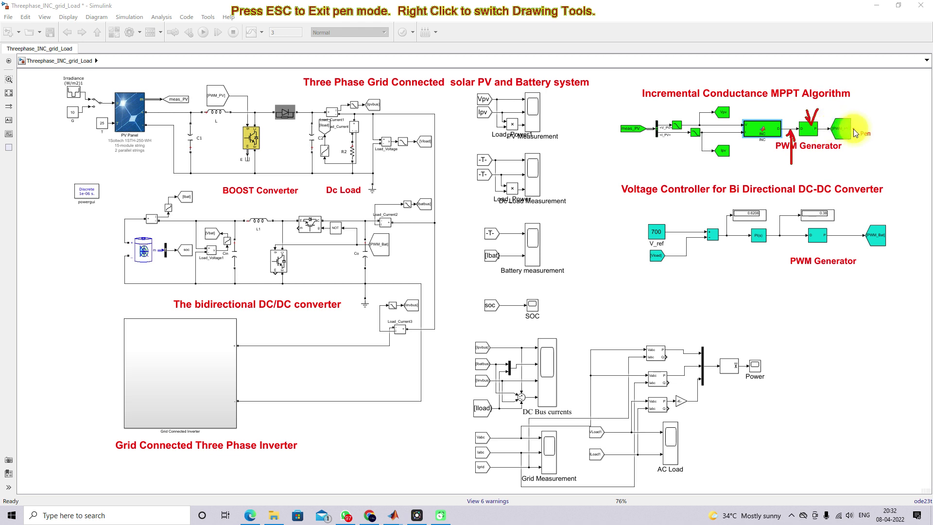
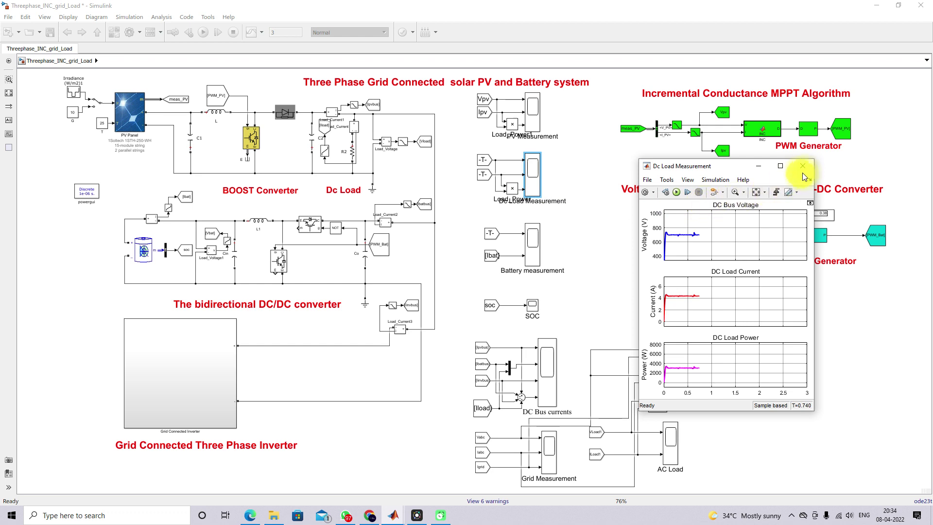
Close the Dc Load Measurement scope and set the resistance of the DC load resistor R2 to (700*700)/25 ohms.
{"action": "left_click", "coordinate": [804, 167]}
{"action": "left_click", "coordinate": [352, 152]}
{"action": "double_click", "coordinate": [352, 152]}
{"action": "double_click", "coordinate": [427, 177]}
{"action": "left_click", "coordinate": [424, 177]}
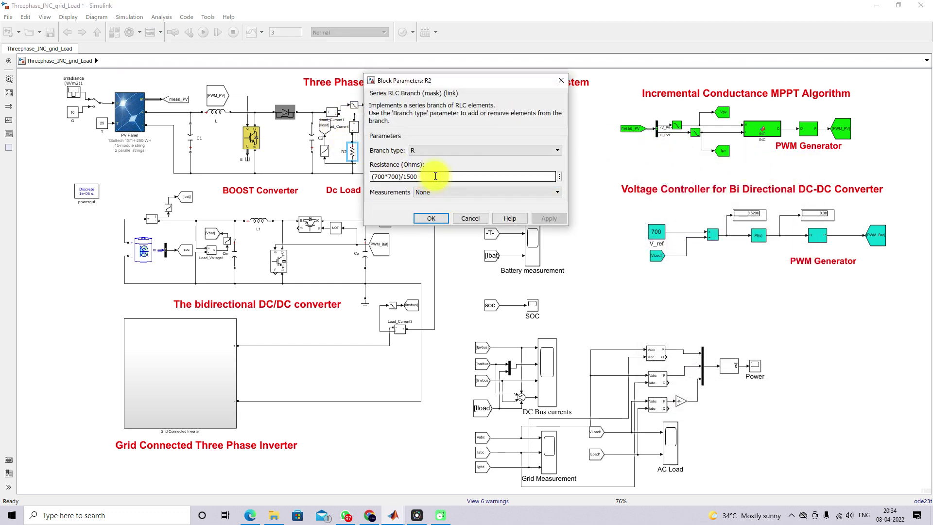
{"action": "left_click_drag", "start_coordinate": [424, 177], "coordinate": [402, 176]}
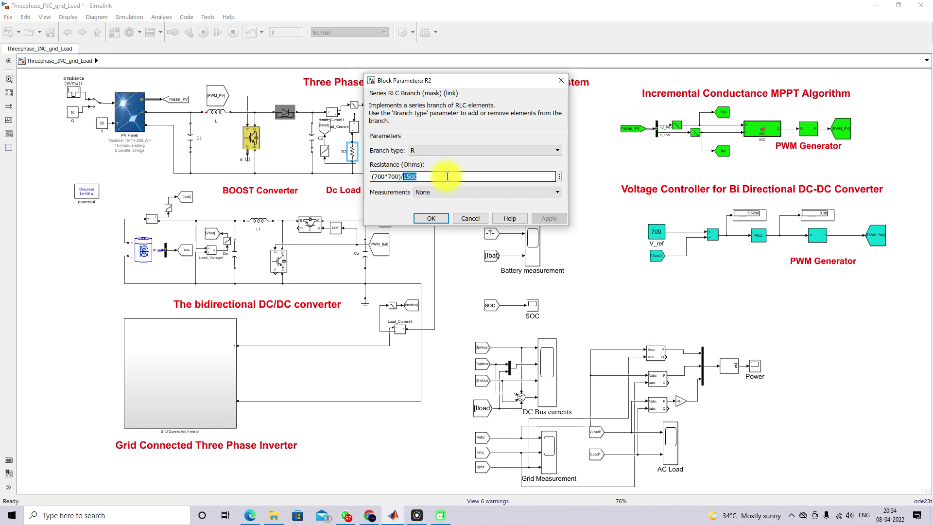
{"action": "type", "text": "25"}
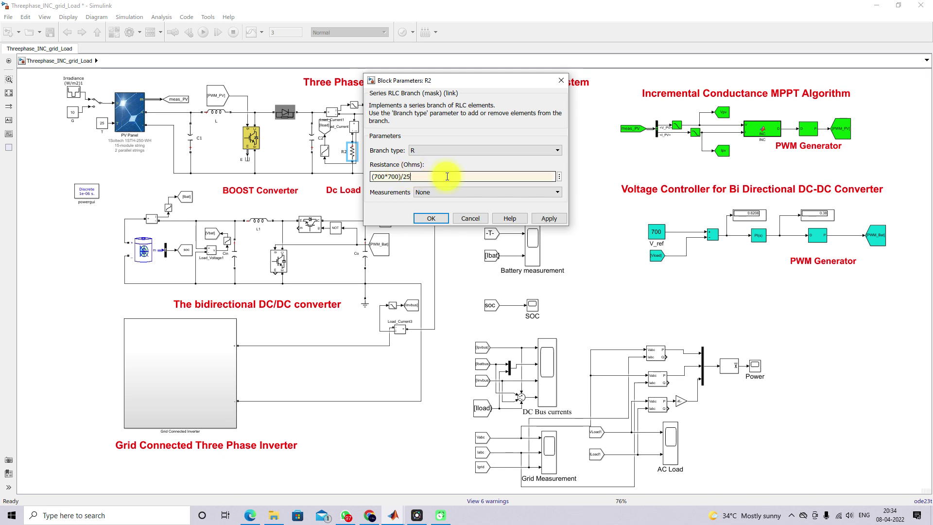
{"action": "left_click", "coordinate": [437, 218]}
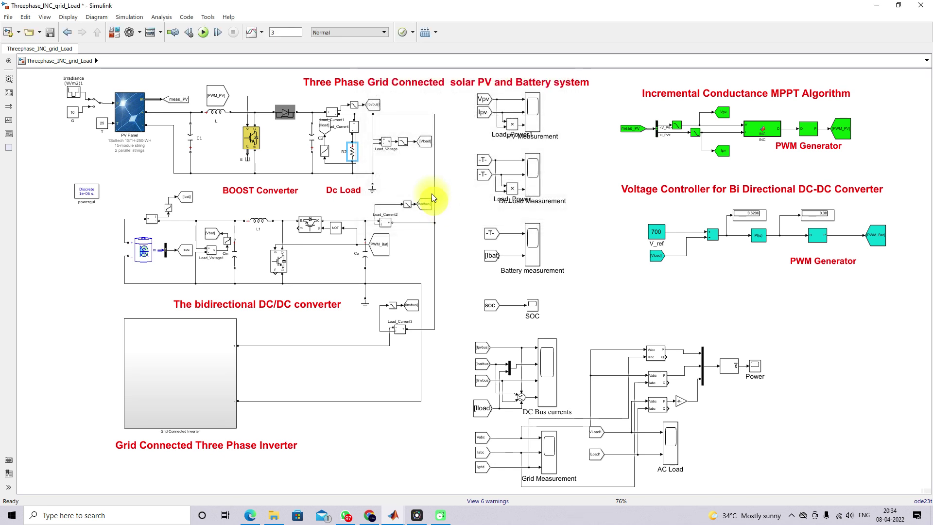
{"action": "double_click", "coordinate": [352, 158]}
{"action": "left_click", "coordinate": [381, 179]}
{"action": "left_click", "coordinate": [417, 214]}
Check the three-phase series RLC load's parameters inside the Grid Connected Inverter subsystem and return to the top-level model.
{"action": "double_click", "coordinate": [174, 373]}
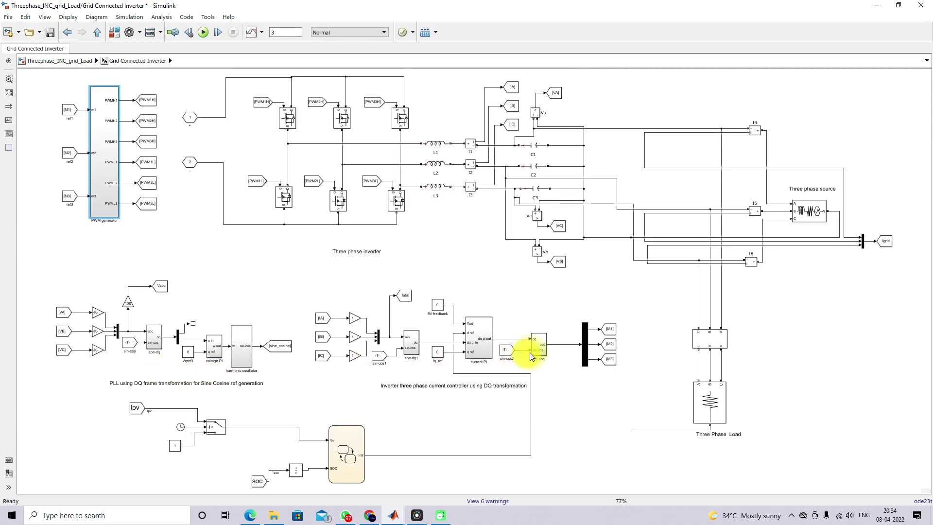
{"action": "left_click", "coordinate": [710, 398]}
{"action": "double_click", "coordinate": [709, 398]}
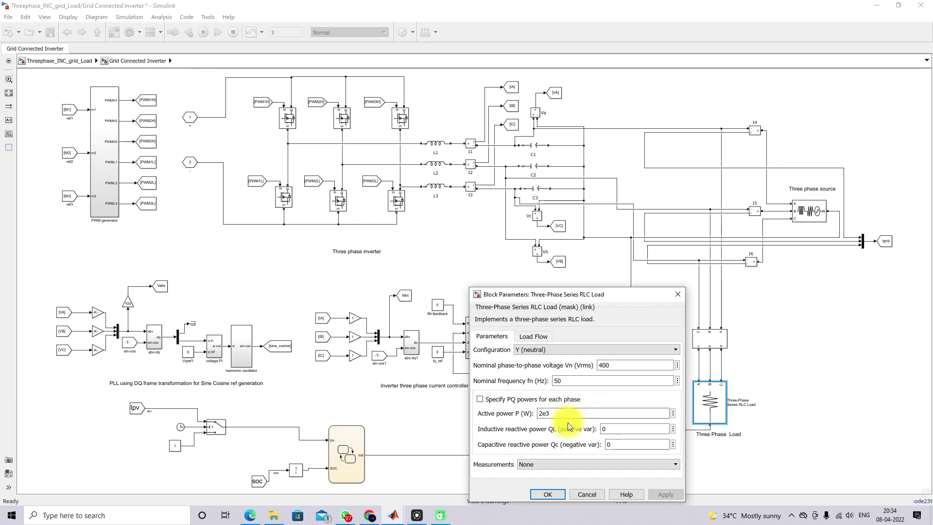
{"action": "left_click", "coordinate": [551, 493]}
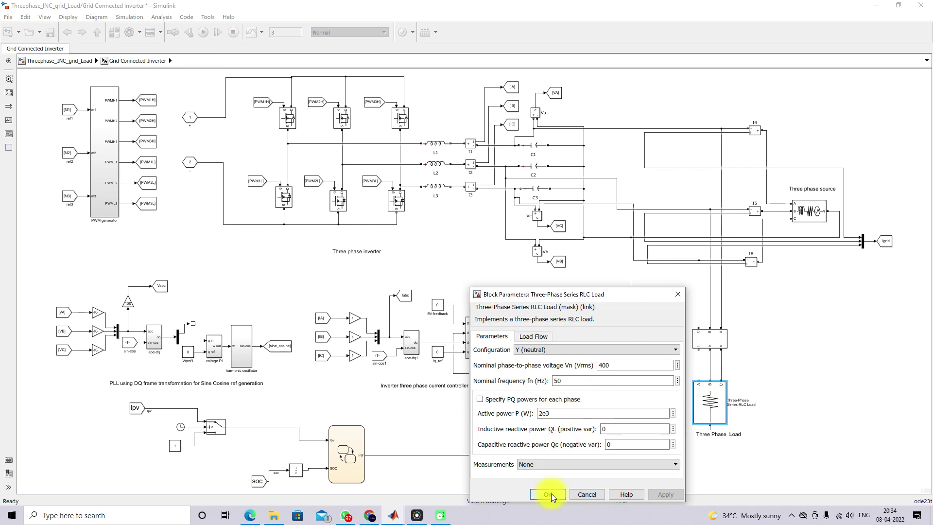
{"action": "left_click", "coordinate": [97, 32]}
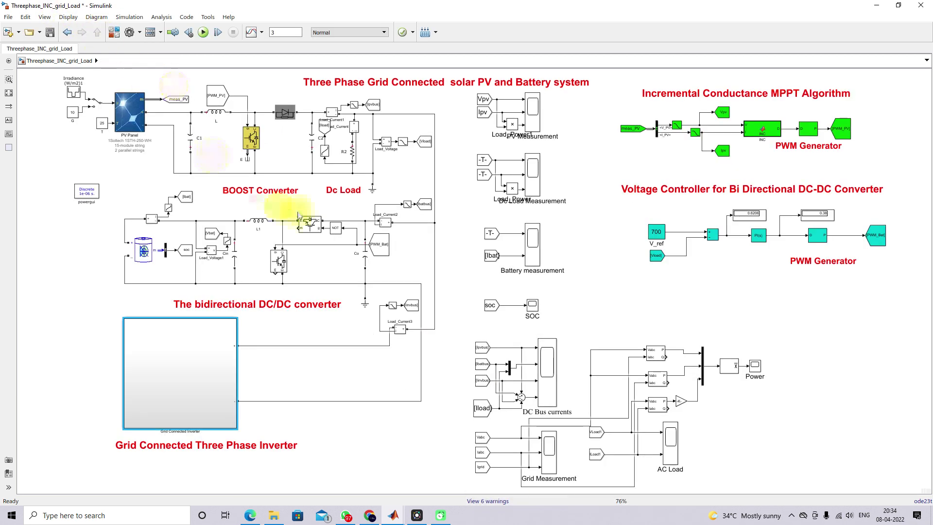
Review the time and amplitude vectors of the irradiance stair generator.
{"action": "double_click", "coordinate": [71, 95]}
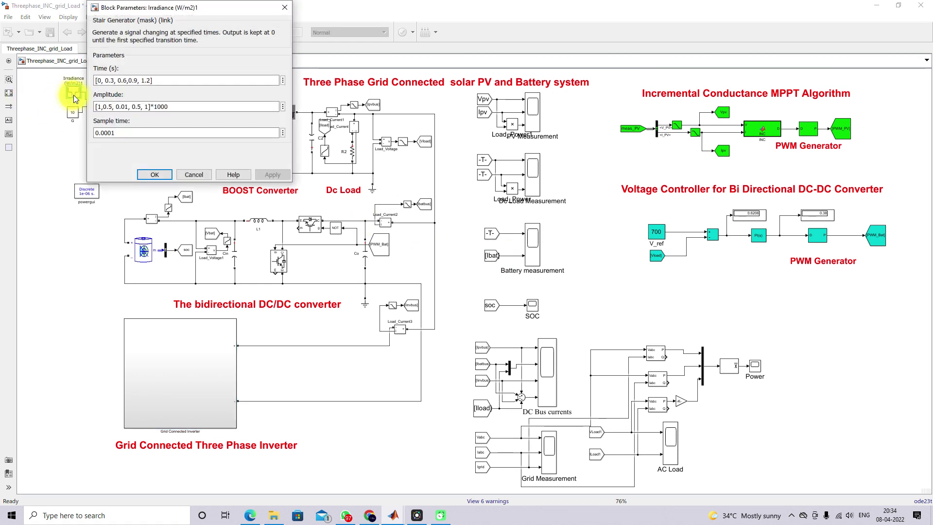
{"action": "left_click", "coordinate": [110, 79]}
{"action": "left_click", "coordinate": [112, 107]}
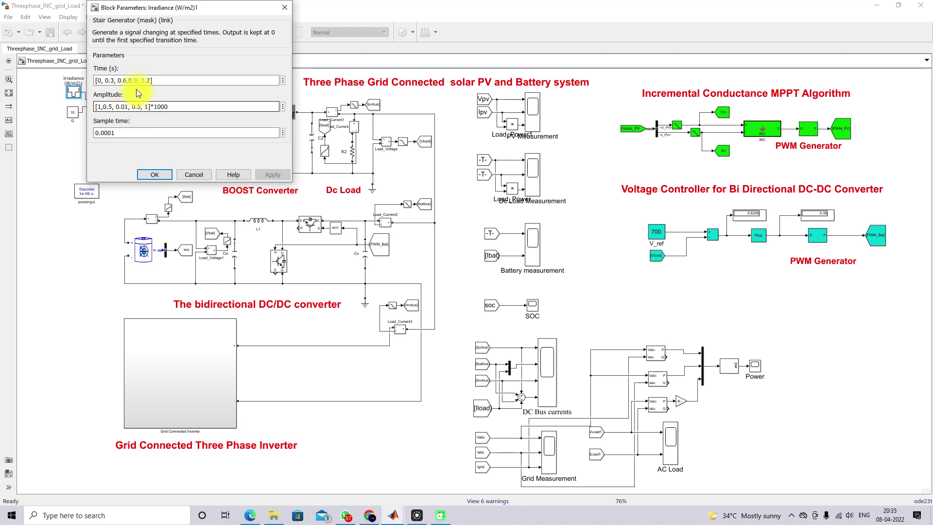
{"action": "left_click", "coordinate": [146, 176]}
Set the battery's initial state-of-charge to 50%.
{"action": "double_click", "coordinate": [143, 251]}
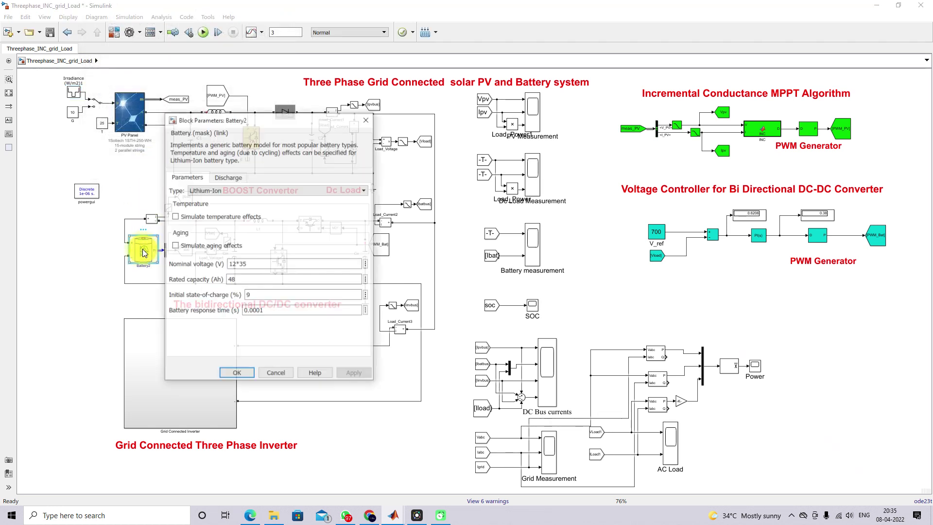
{"action": "double_click", "coordinate": [260, 296]}
{"action": "type", "text": "50"}
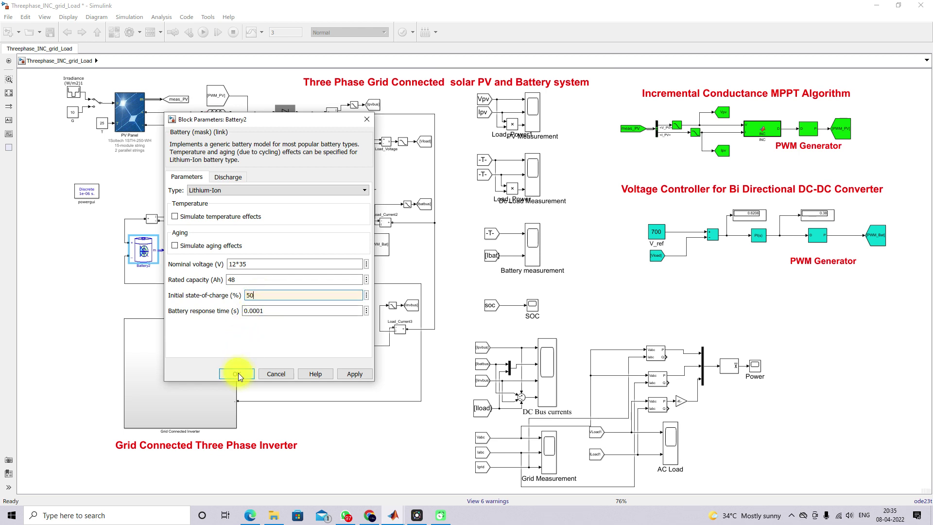
{"action": "left_click", "coordinate": [236, 373]}
{"action": "left_click", "coordinate": [465, 291]}
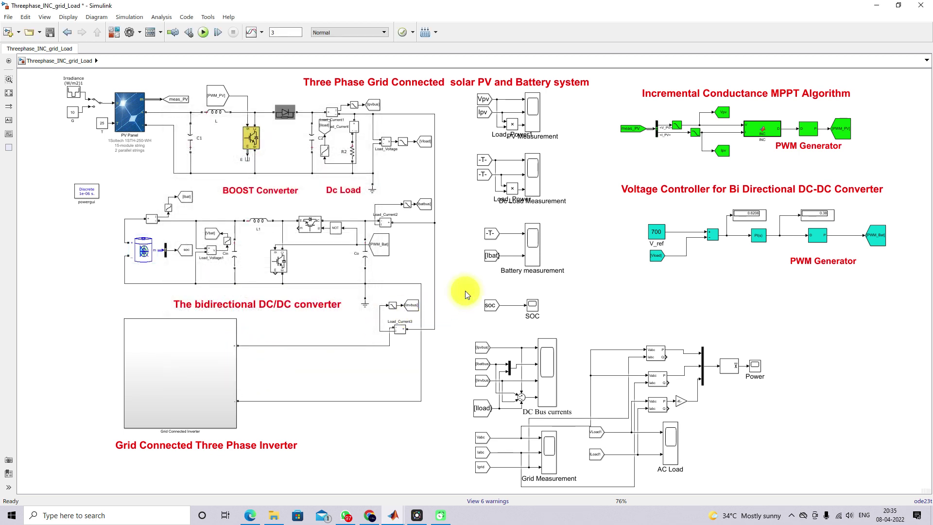
Examine the PV Measurement and Dc Load Measurement scopes.
{"action": "double_click", "coordinate": [533, 113]}
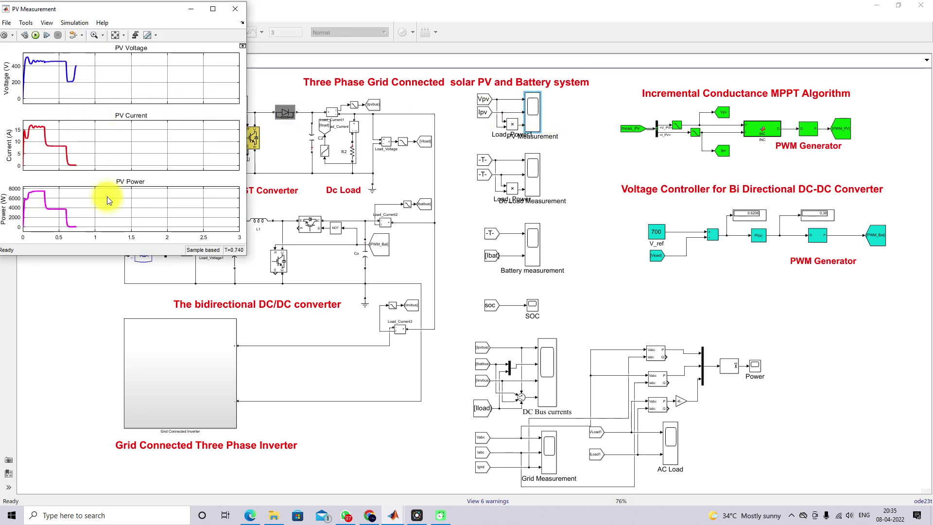
{"action": "left_click", "coordinate": [536, 175]}
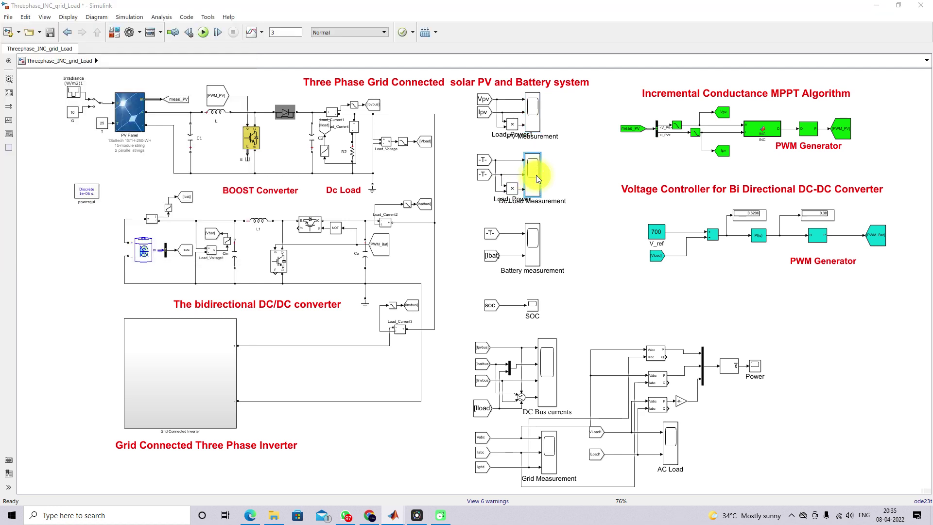
{"action": "double_click", "coordinate": [535, 175]}
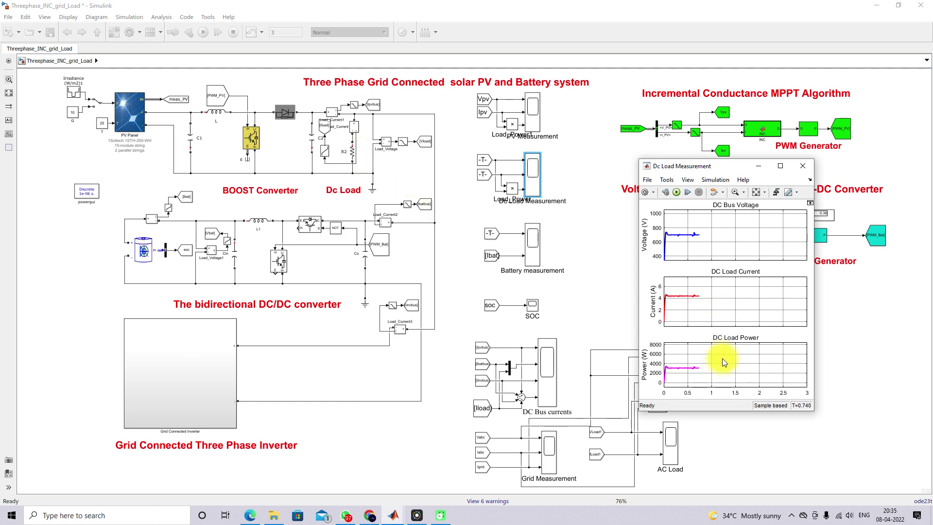
{"action": "left_click", "coordinate": [595, 299]}
Examine the battery voltage and current scope and the SOC scope.
{"action": "double_click", "coordinate": [536, 248]}
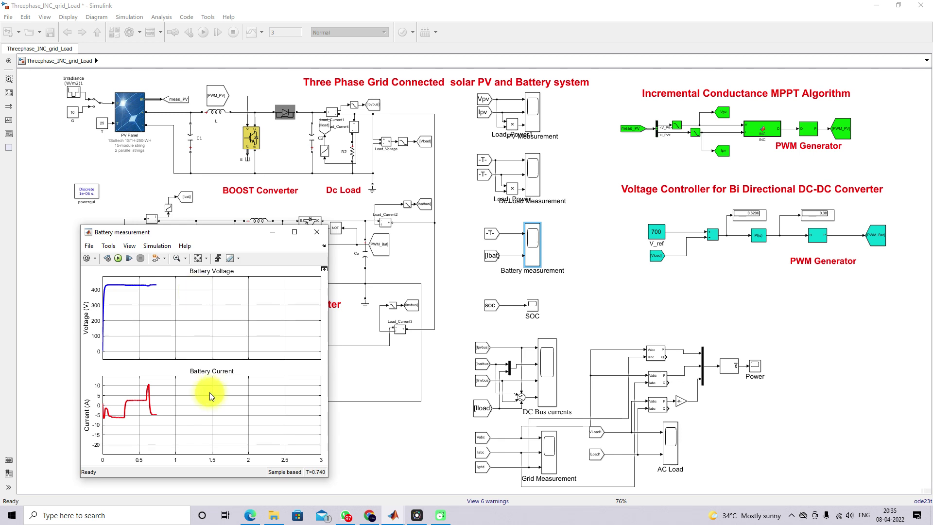
{"action": "left_click", "coordinate": [533, 307]}
{"action": "double_click", "coordinate": [534, 306]}
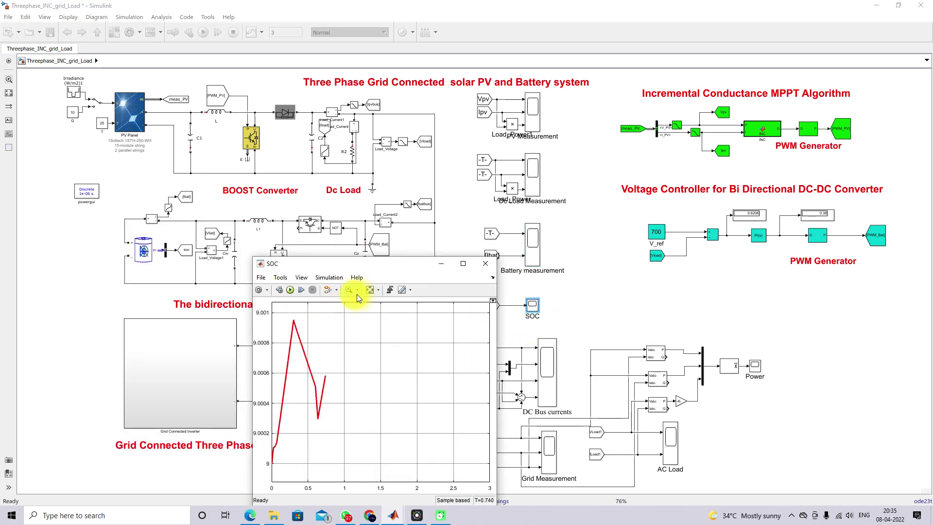
{"action": "left_click", "coordinate": [599, 290]}
Scale the Grid Measurement scope to the whole simulated time span and inspect the AC Load voltage and current scope.
{"action": "left_click", "coordinate": [555, 459]}
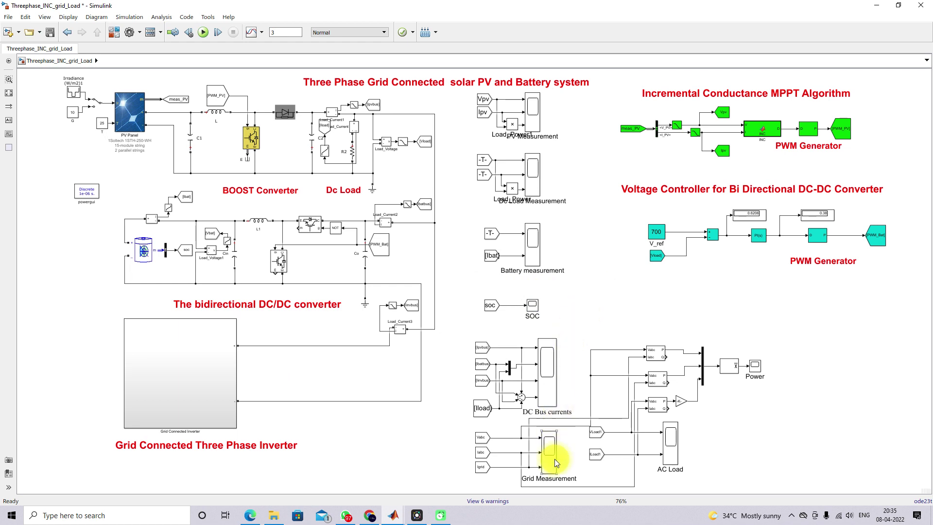
{"action": "double_click", "coordinate": [552, 455]}
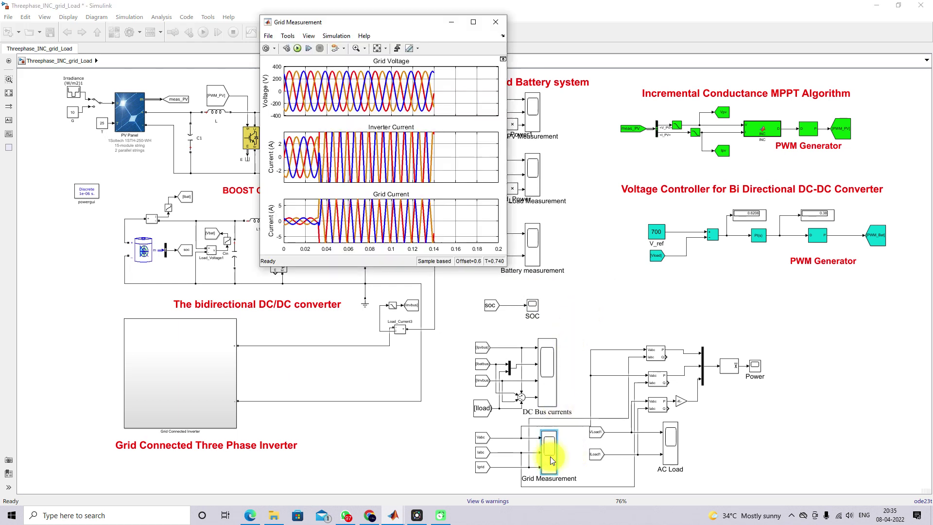
{"action": "left_click", "coordinate": [376, 48]}
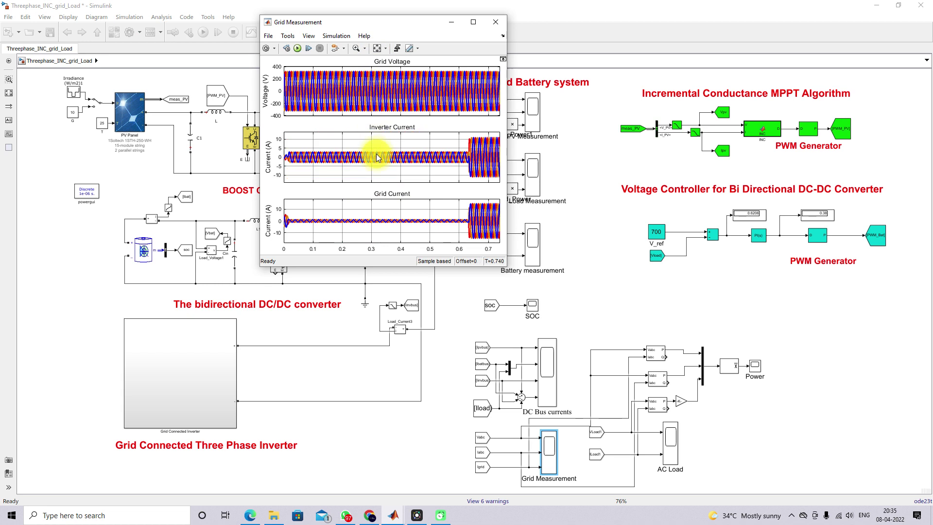
{"action": "double_click", "coordinate": [670, 440]}
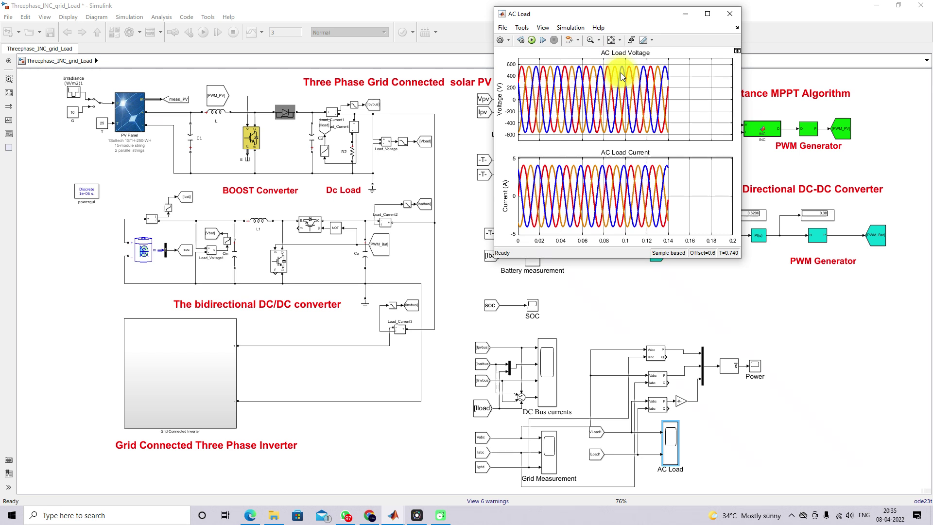
{"action": "left_click", "coordinate": [753, 408]}
Inspect the Power scope, showing its legend to identify the signals and hiding it again, and return to the model.
{"action": "double_click", "coordinate": [757, 366]}
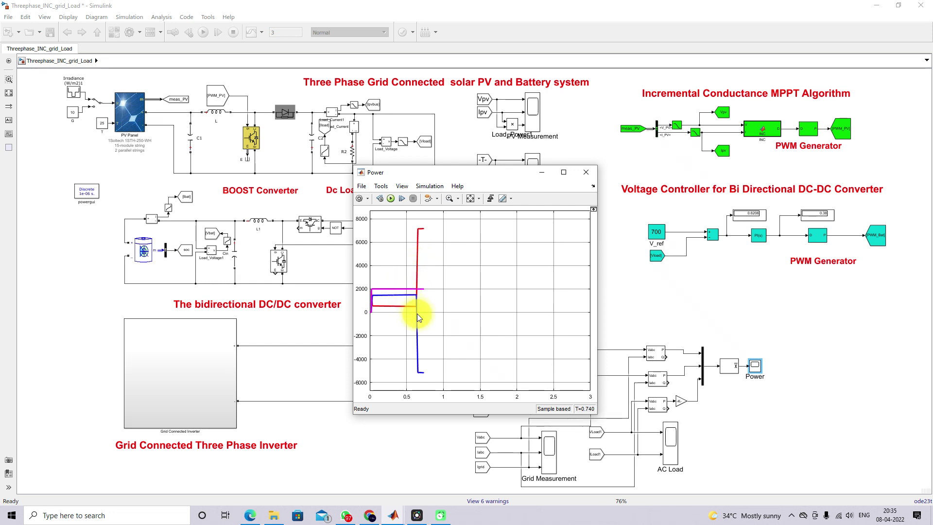
{"action": "right_click", "coordinate": [505, 246]}
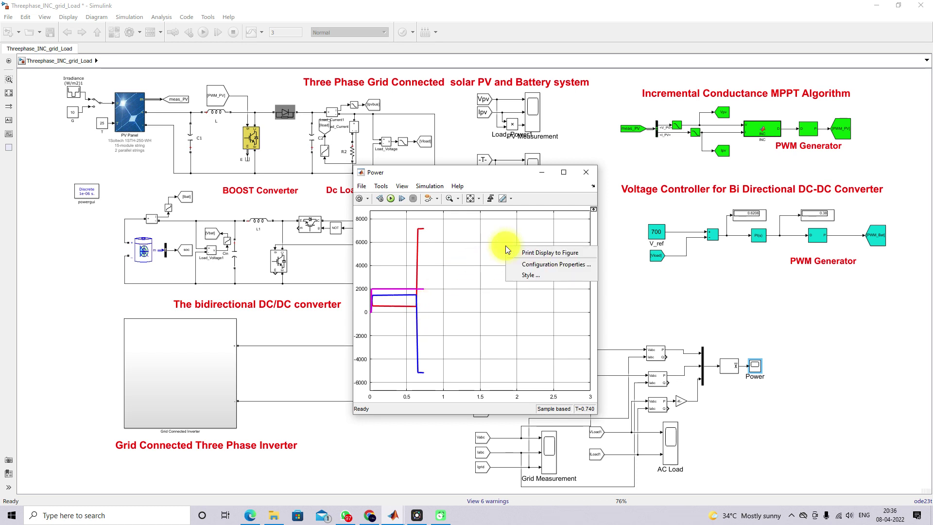
{"action": "left_click", "coordinate": [407, 188]}
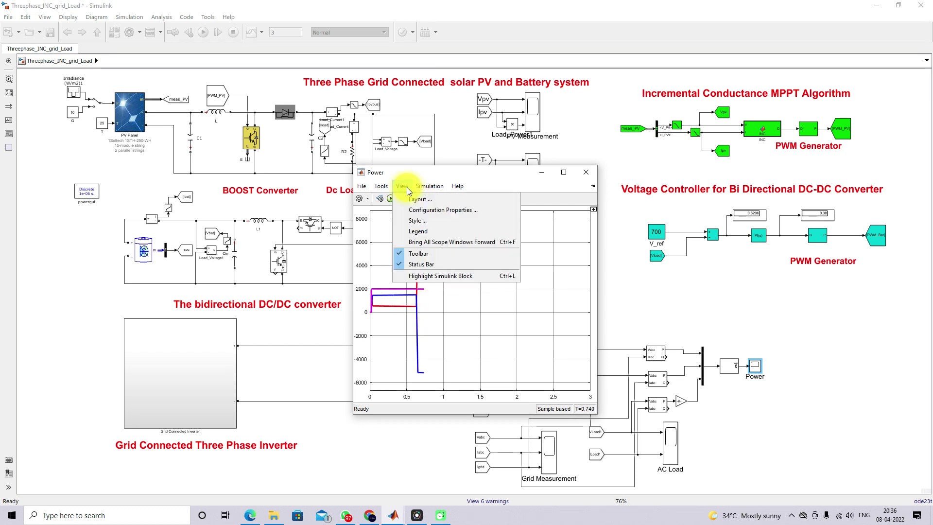
{"action": "left_click", "coordinate": [416, 231]}
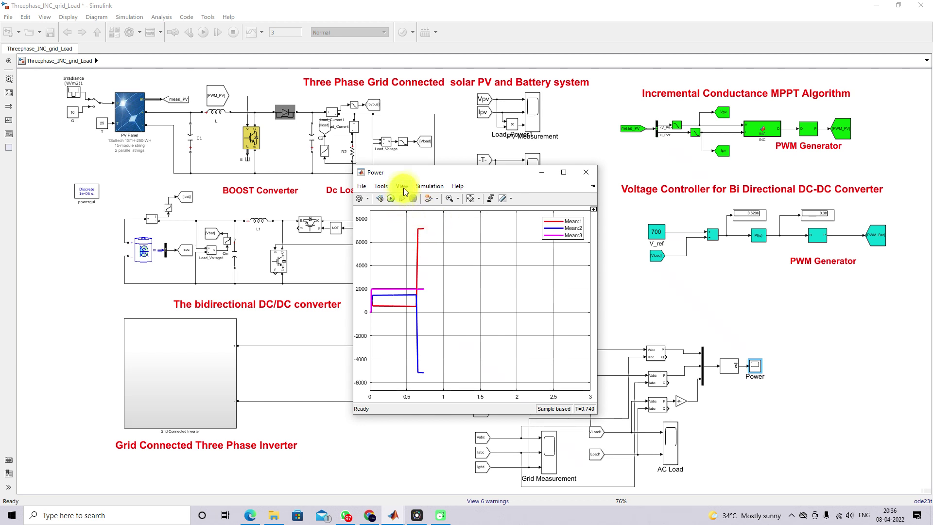
{"action": "left_click", "coordinate": [403, 186]}
{"action": "left_click", "coordinate": [409, 232]}
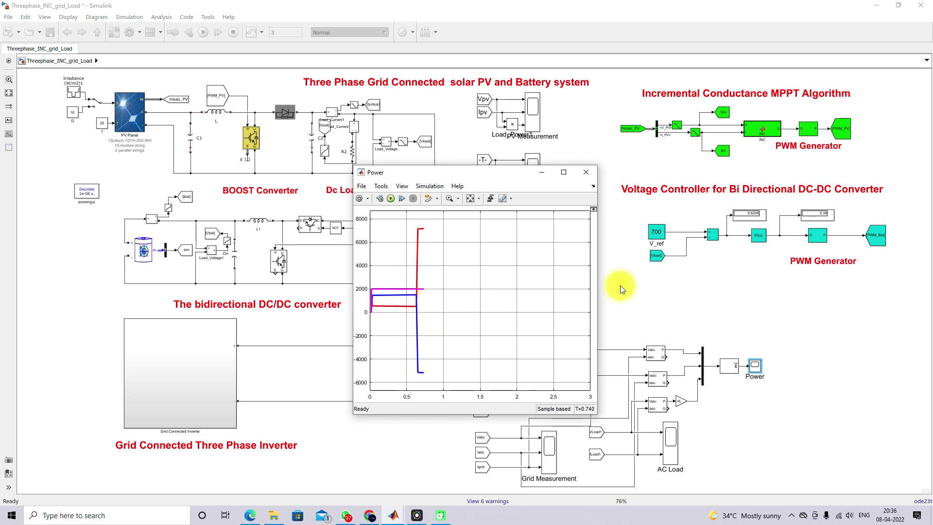
{"action": "left_click", "coordinate": [643, 281]}
{"action": "left_click", "coordinate": [311, 306]}
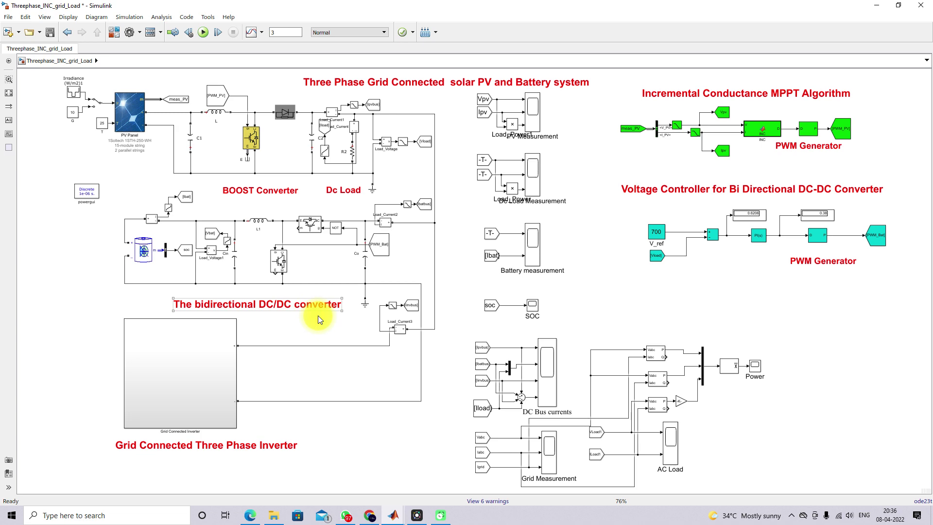
Bring up the PV Measurement and Battery measurement scopes and place them side by side over the model.
{"action": "left_click", "coordinate": [394, 515]}
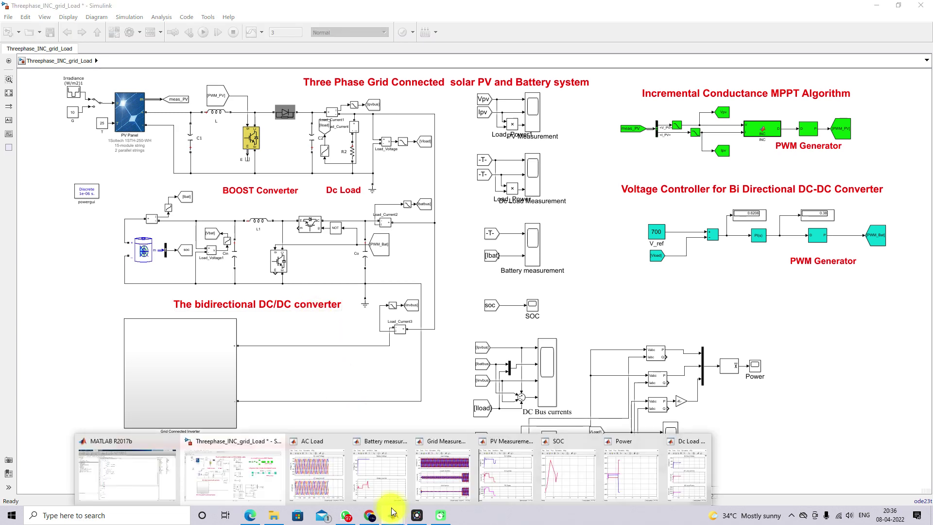
{"action": "left_click", "coordinate": [506, 473]}
{"action": "left_click", "coordinate": [394, 515]}
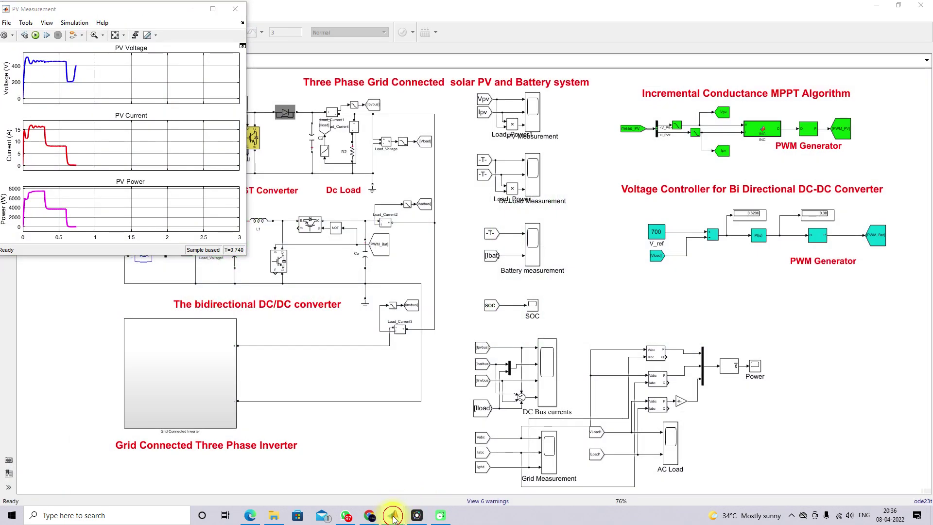
{"action": "left_click", "coordinate": [379, 476]}
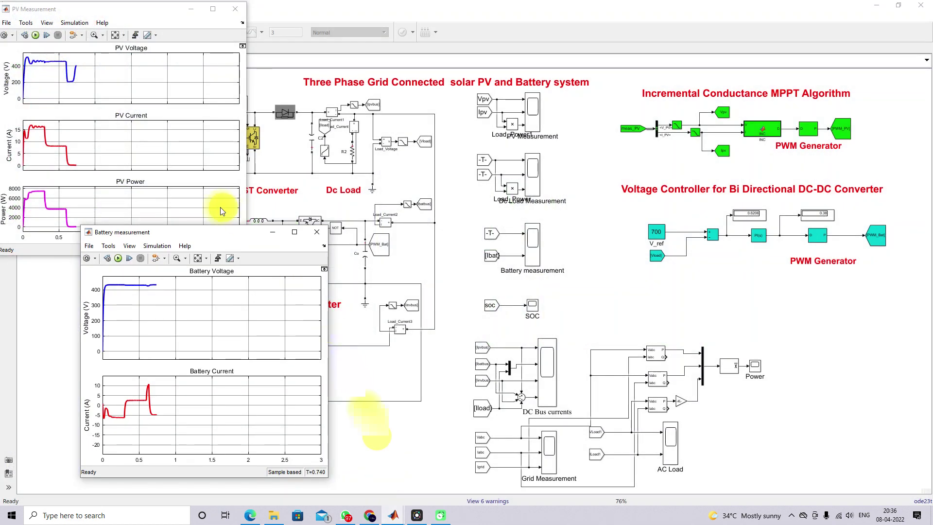
{"action": "left_click_drag", "start_coordinate": [194, 229], "coordinate": [370, 10]}
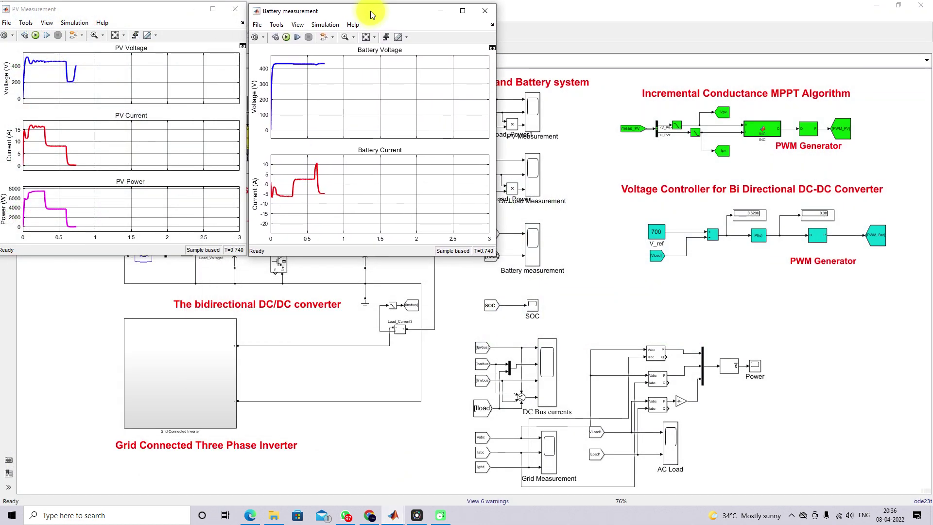
Bring up the SOC and Grid Measurement scopes, placing Grid Measurement beside the Battery measurement scope.
{"action": "left_click", "coordinate": [393, 515]}
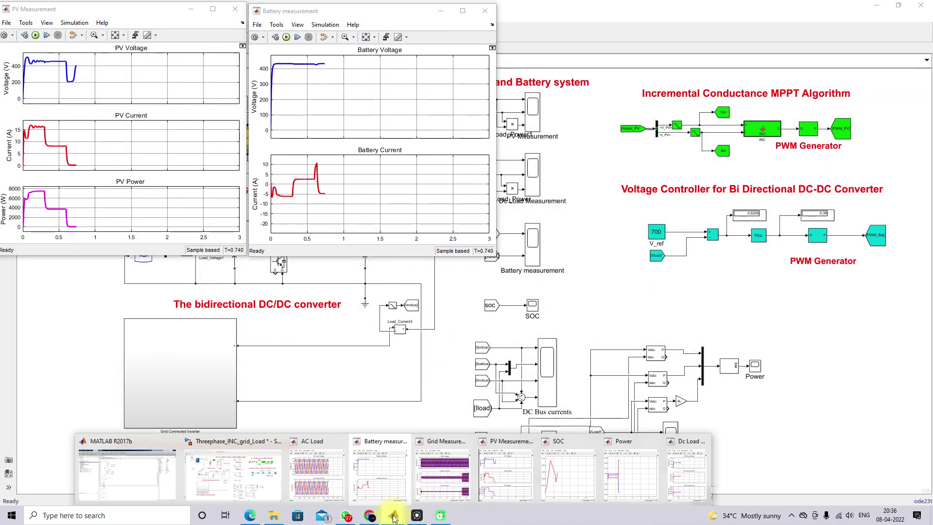
{"action": "left_click", "coordinate": [569, 474]}
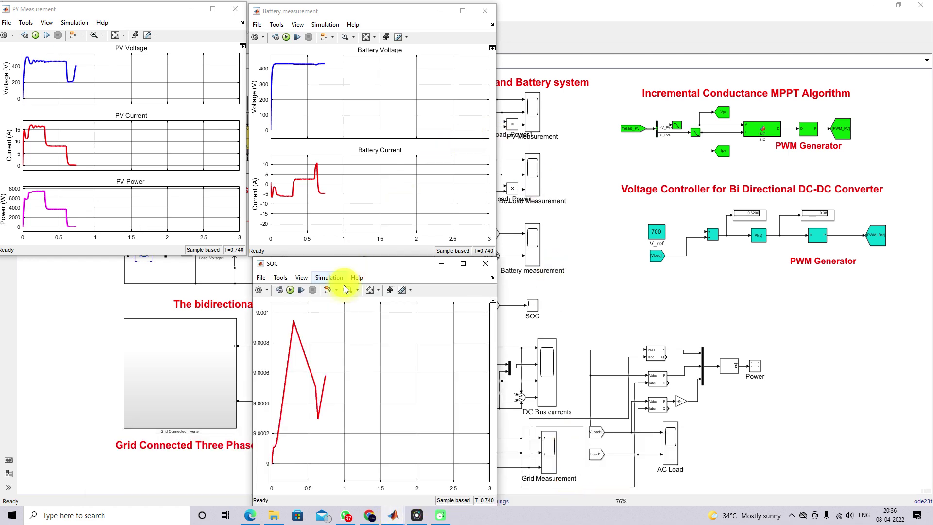
{"action": "left_click", "coordinate": [395, 516]}
{"action": "left_click", "coordinate": [440, 478]}
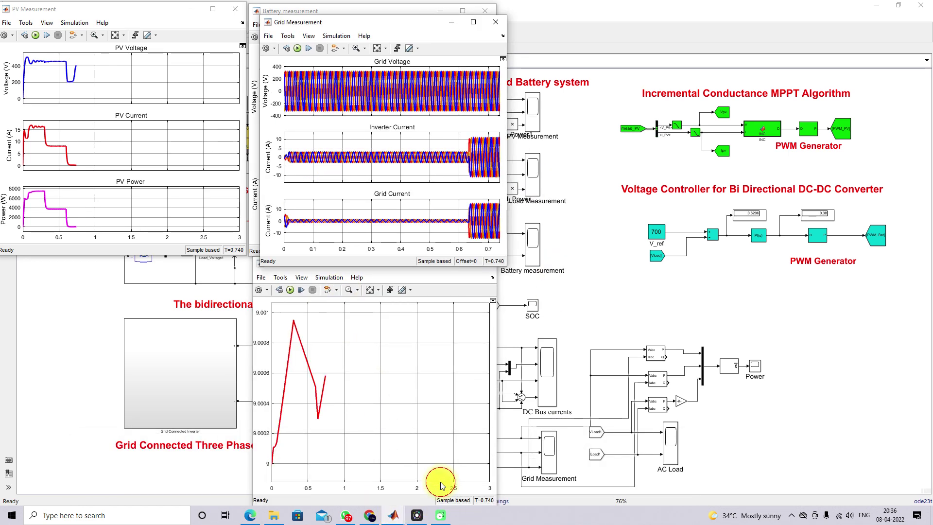
{"action": "left_click_drag", "start_coordinate": [313, 14], "coordinate": [556, 10]}
Bring up the AC Load scope and place it directly below the Grid Measurement scope.
{"action": "left_click", "coordinate": [399, 518]}
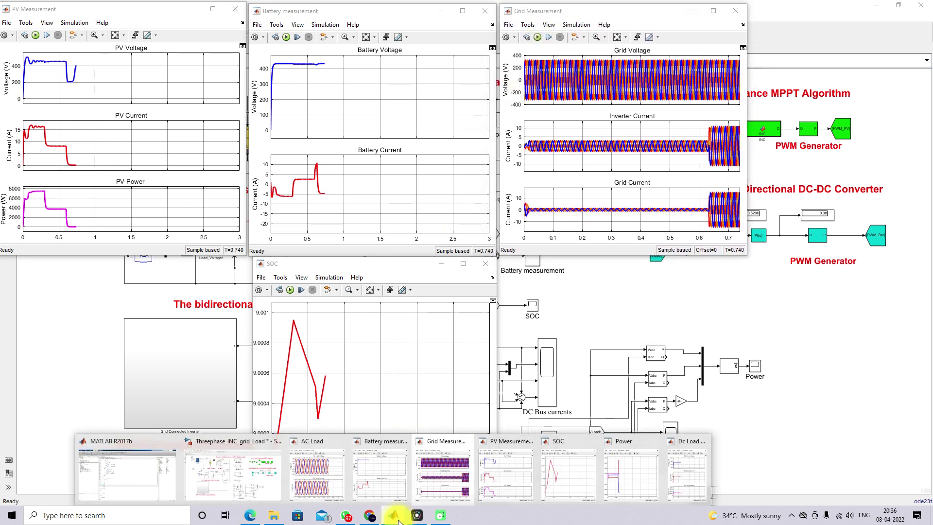
{"action": "left_click", "coordinate": [316, 478]}
{"action": "left_click_drag", "start_coordinate": [541, 16], "coordinate": [548, 265]}
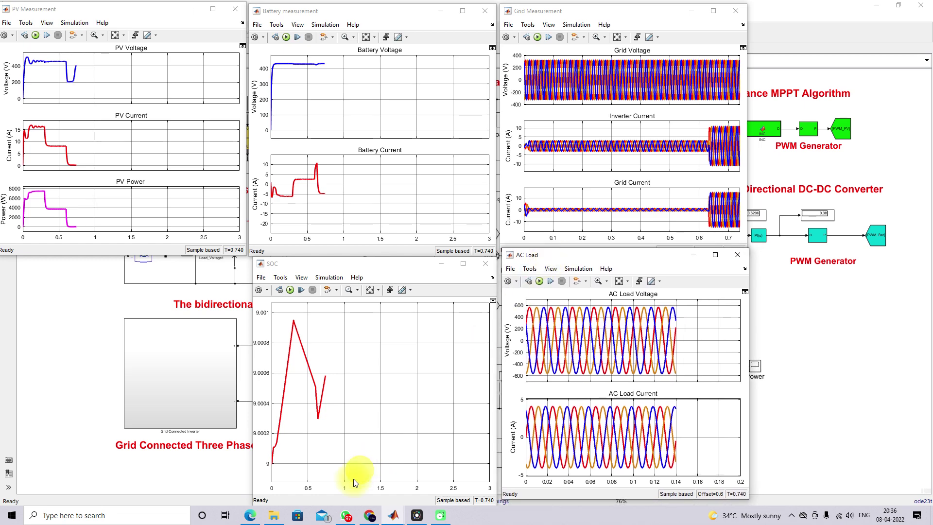
Bring up the Power scope, then shrink the Power and SOC scopes to fit next to each other beneath the PV and battery scopes.
{"action": "left_click", "coordinate": [389, 514]}
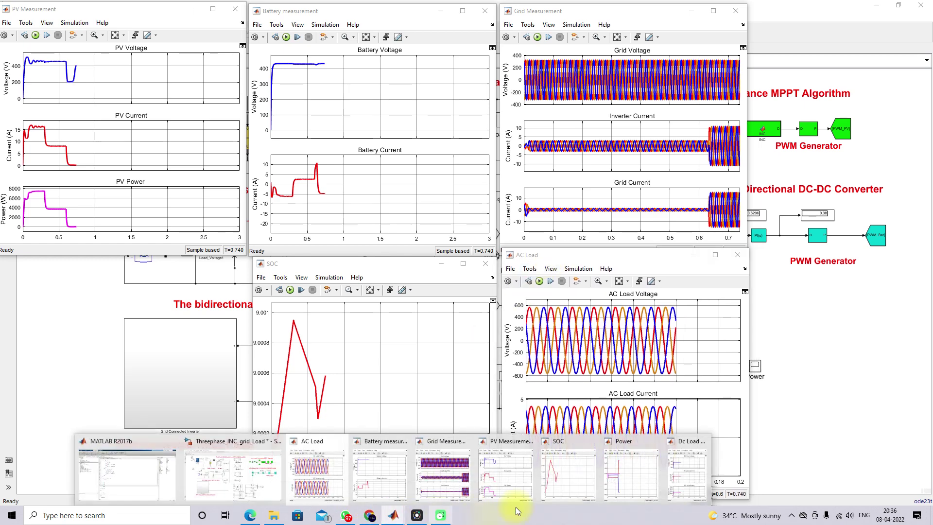
{"action": "left_click", "coordinate": [640, 481]}
{"action": "left_click_drag", "start_coordinate": [495, 175], "coordinate": [813, 97]}
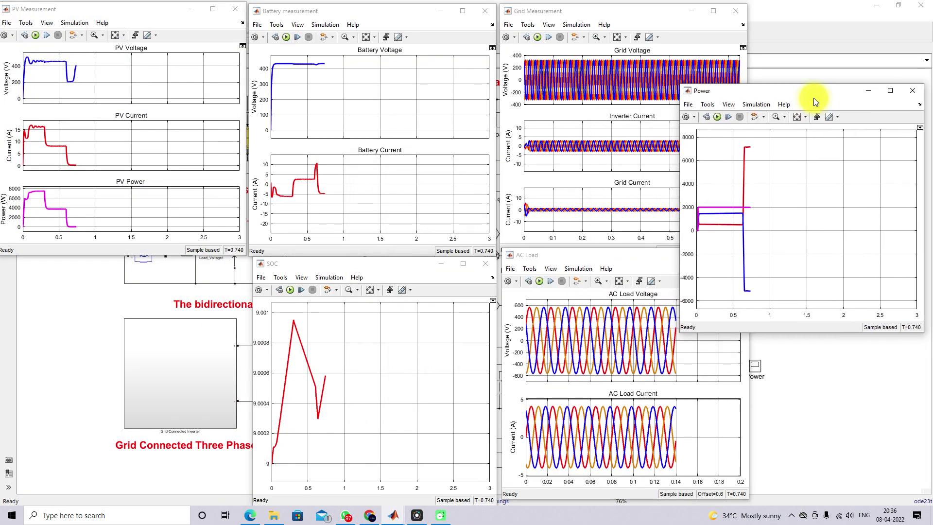
{"action": "left_click_drag", "start_coordinate": [681, 88], "coordinate": [229, 295]}
{"action": "left_click", "coordinate": [342, 265]}
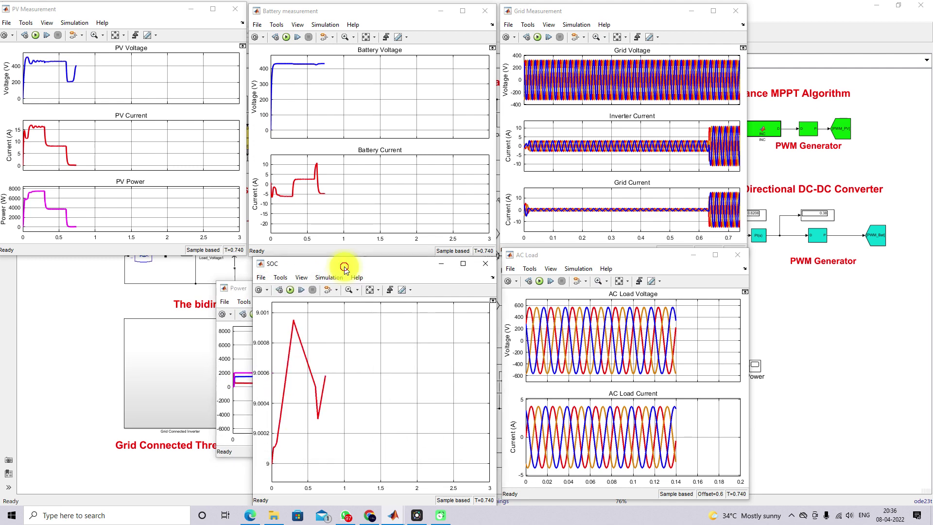
{"action": "left_click", "coordinate": [256, 264]}
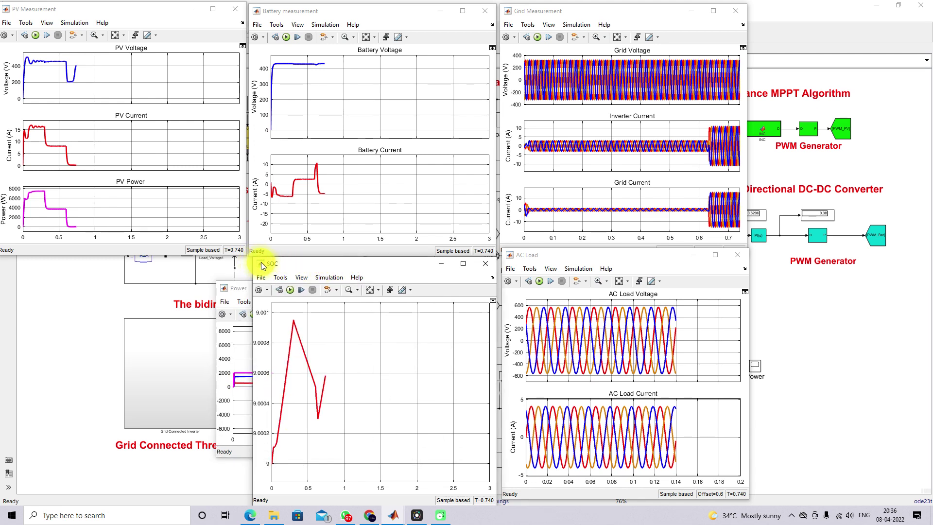
{"action": "left_click", "coordinate": [275, 298]}
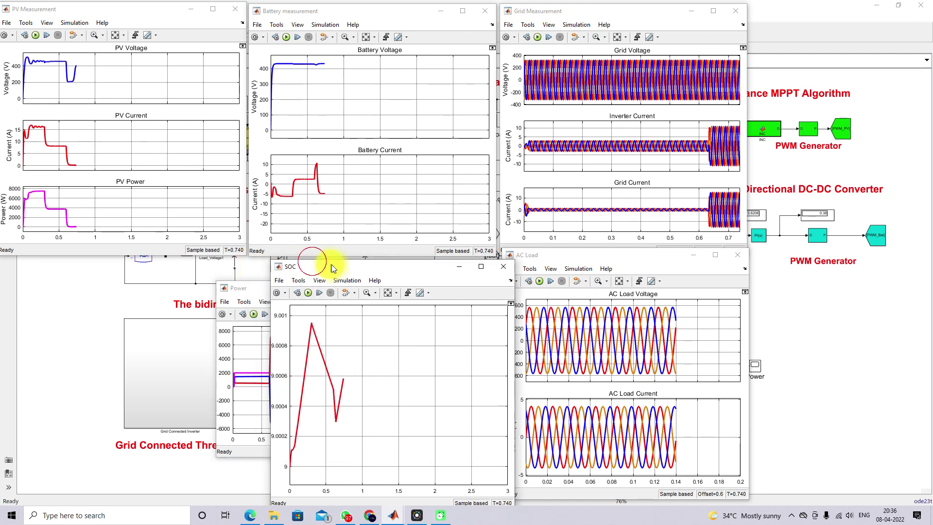
{"action": "left_click_drag", "start_coordinate": [343, 321], "coordinate": [258, 262]}
{"action": "left_click_drag", "start_coordinate": [388, 281], "coordinate": [430, 256]}
Place the Dc Load Measurement scope beside Grid Measurement and spread the Power and SOC scopes so that they do not overlap other scopes.
{"action": "mouse_move", "coordinate": [394, 515]}
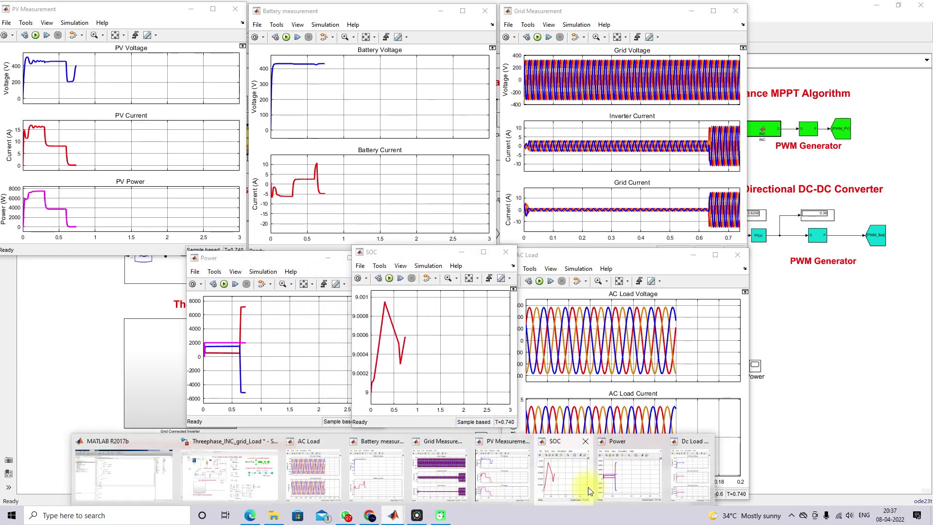
{"action": "left_click", "coordinate": [685, 478]}
{"action": "left_click_drag", "start_coordinate": [703, 173], "coordinate": [812, 17]}
{"action": "left_click_drag", "start_coordinate": [233, 258], "coordinate": [62, 267]}
{"action": "left_click_drag", "start_coordinate": [375, 259], "coordinate": [264, 275]}
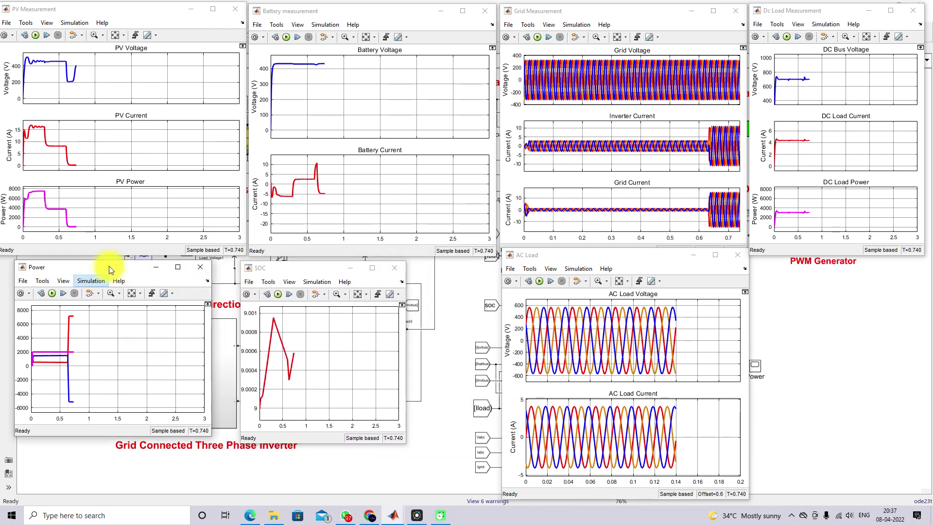
{"action": "left_click_drag", "start_coordinate": [111, 267], "coordinate": [114, 263]}
Run the simulation and scale the Grid Measurement and Power scope axes to fit their signals.
{"action": "left_click", "coordinate": [57, 291]}
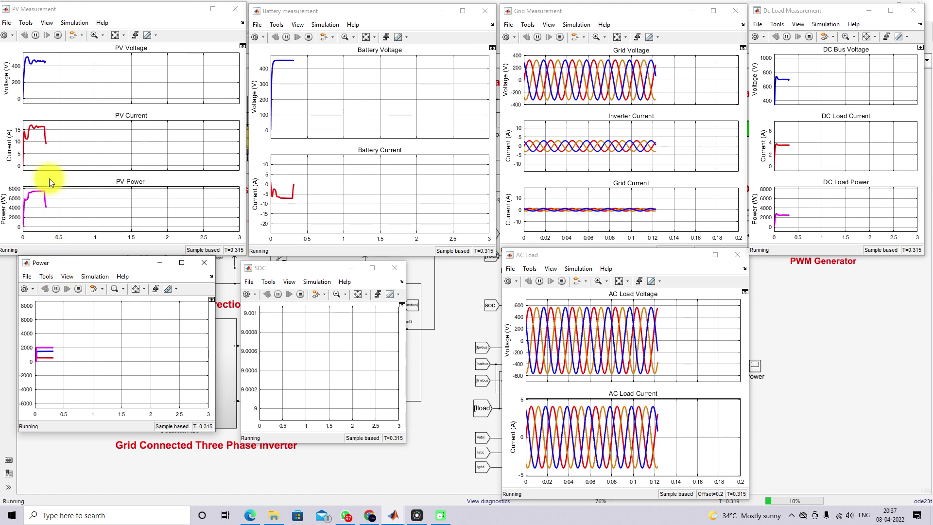
{"action": "left_click", "coordinate": [618, 37]}
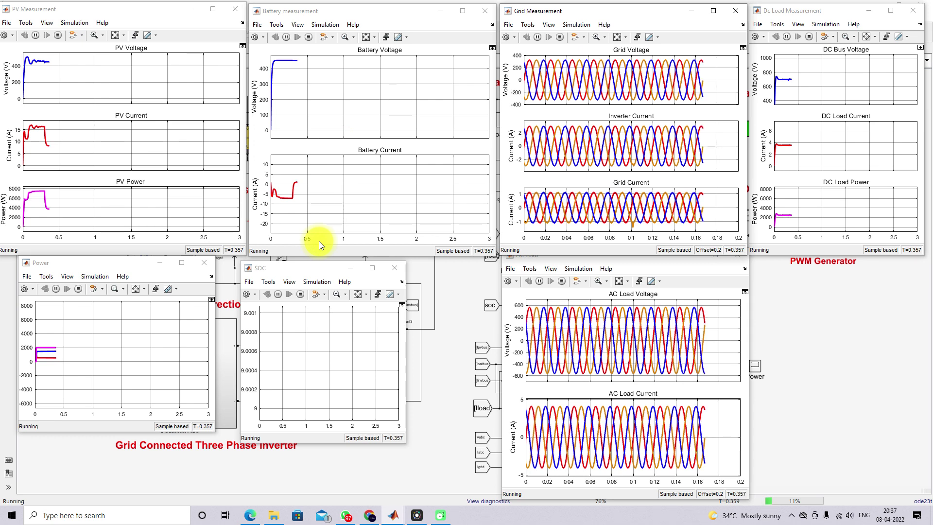
{"action": "key", "text": "ctrl+2"}
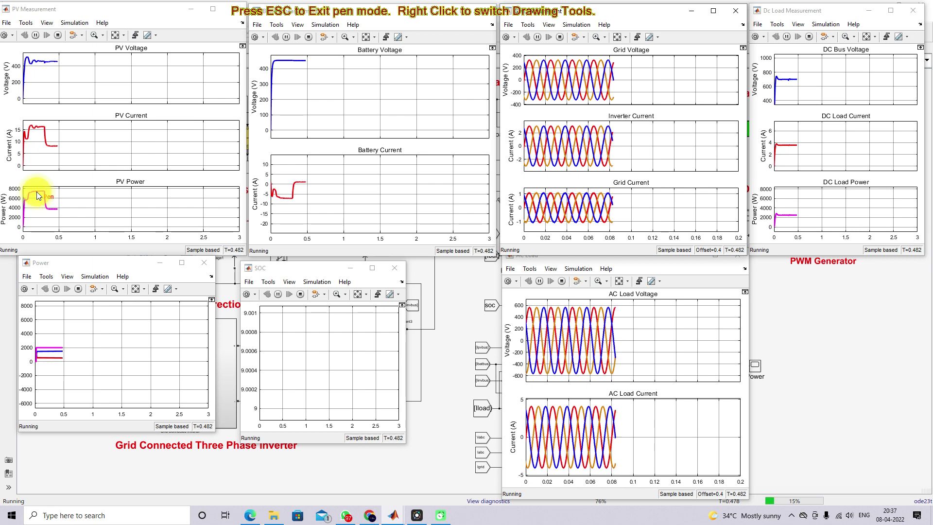
{"action": "key", "text": "Escape"}
{"action": "left_click", "coordinate": [135, 290]}
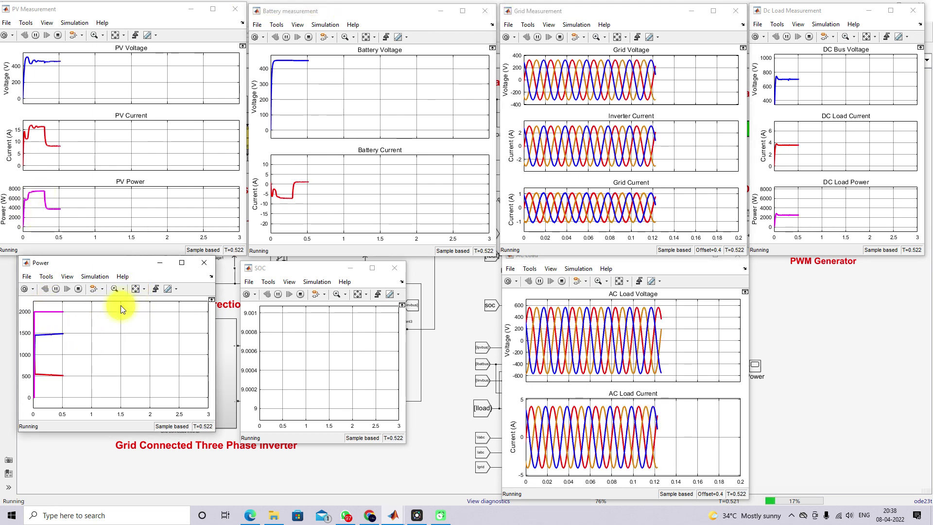
Mark the three curves in the Power scope with pen arrows, then clear them and scale the SOC scope to its signal.
{"action": "key", "text": "F11"}
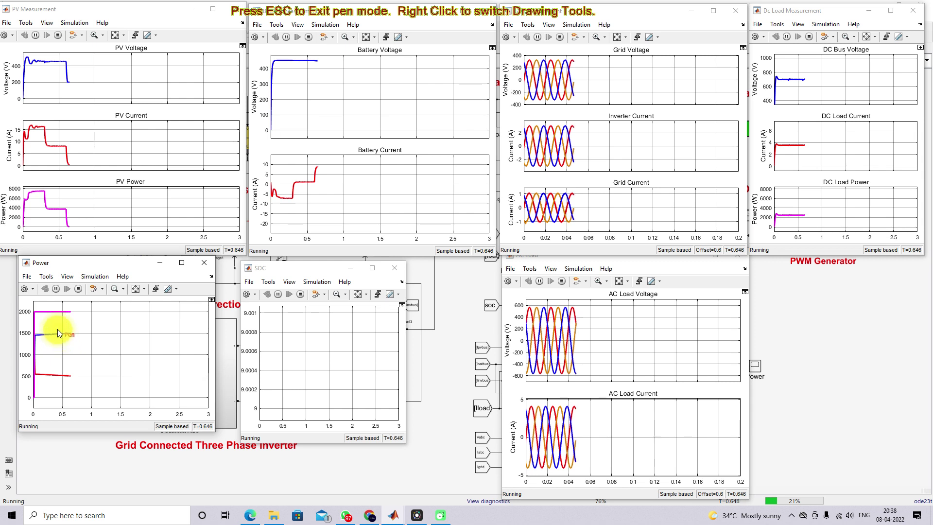
{"action": "mouse_move", "coordinate": [57, 336]}
{"action": "left_mouse_down"}
{"action": "mouse_move", "coordinate": [56, 323]}
{"action": "mouse_move", "coordinate": [54, 340]}
{"action": "left_mouse_up"}
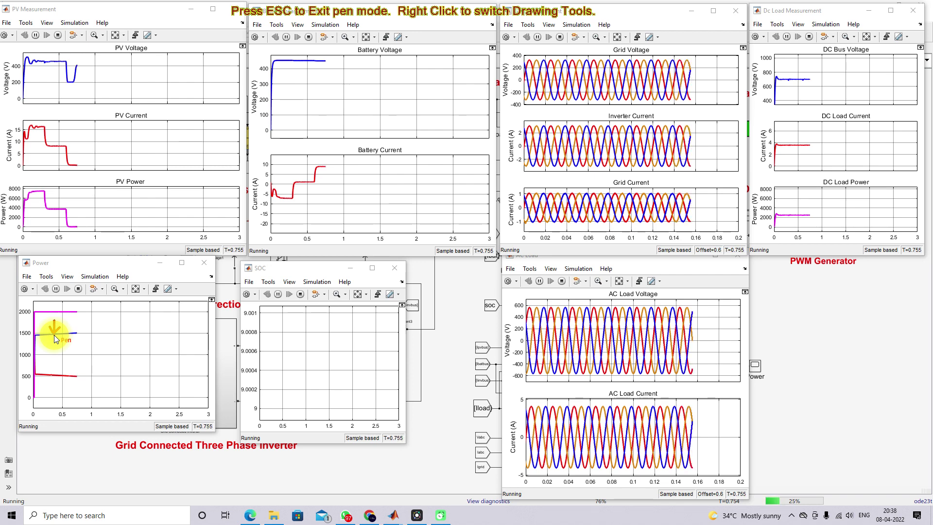
{"action": "left_click_drag", "start_coordinate": [60, 377], "coordinate": [59, 383]}
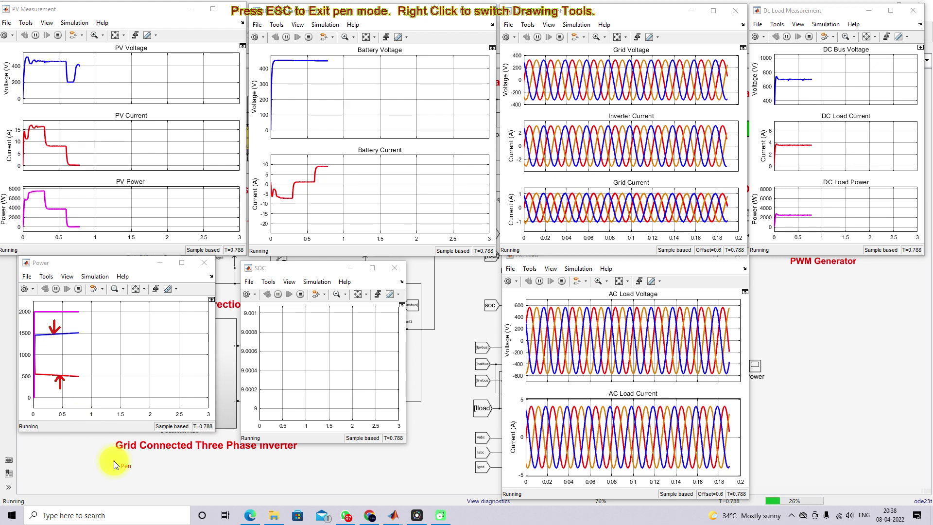
{"action": "left_click_drag", "start_coordinate": [68, 308], "coordinate": [69, 308]}
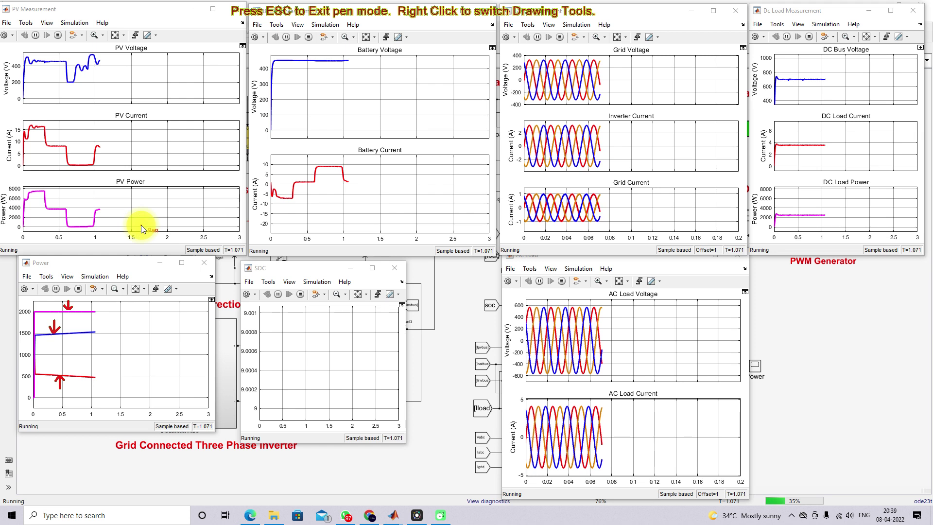
{"action": "left_click", "coordinate": [354, 295]}
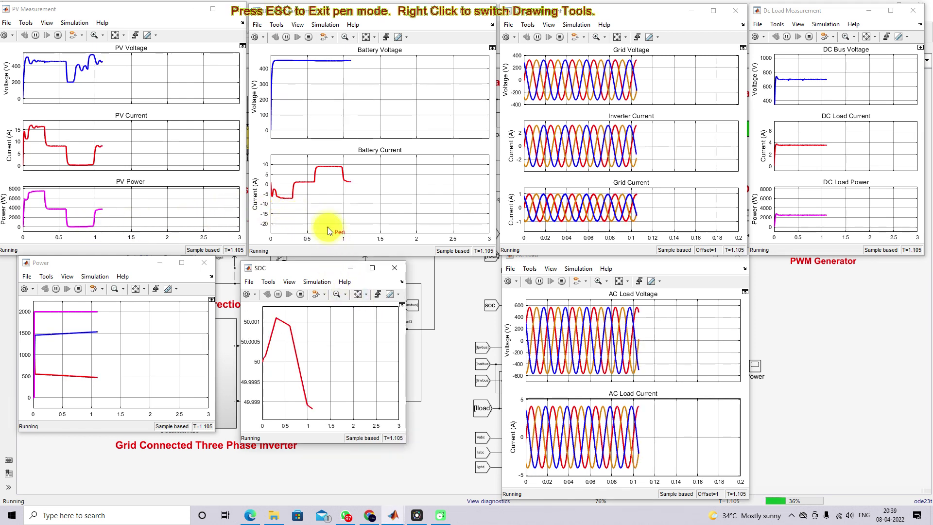
Circle the first three Battery Current levels and the zero-output interval of the PV Power curve with the pen.
{"action": "left_click", "coordinate": [299, 199]}
{"action": "mouse_move", "coordinate": [300, 199]}
{"action": "left_mouse_down"}
{"action": "mouse_move", "coordinate": [270, 188]}
{"action": "mouse_move", "coordinate": [276, 200]}
{"action": "mouse_move", "coordinate": [299, 195]}
{"action": "left_mouse_up"}
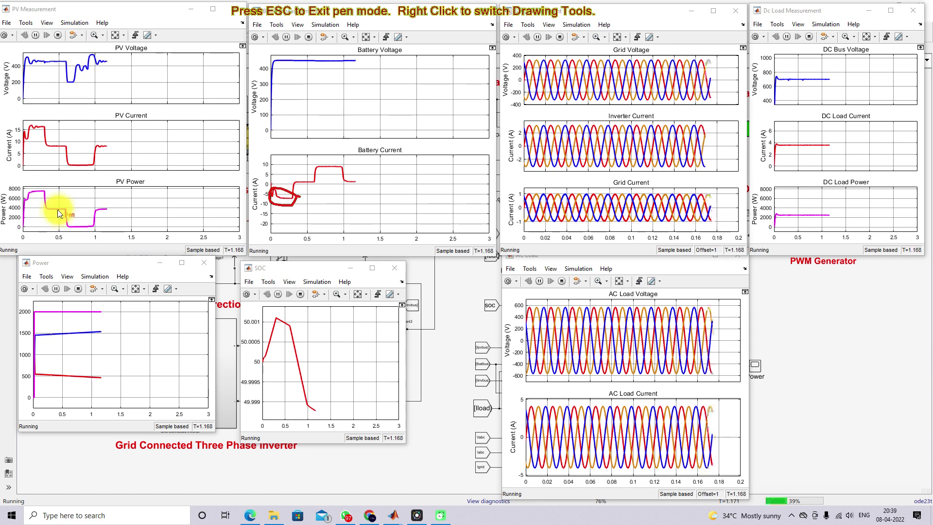
{"action": "mouse_move", "coordinate": [300, 191]}
{"action": "left_mouse_down"}
{"action": "mouse_move", "coordinate": [313, 179]}
{"action": "mouse_move", "coordinate": [291, 184]}
{"action": "mouse_move", "coordinate": [319, 184]}
{"action": "left_mouse_up"}
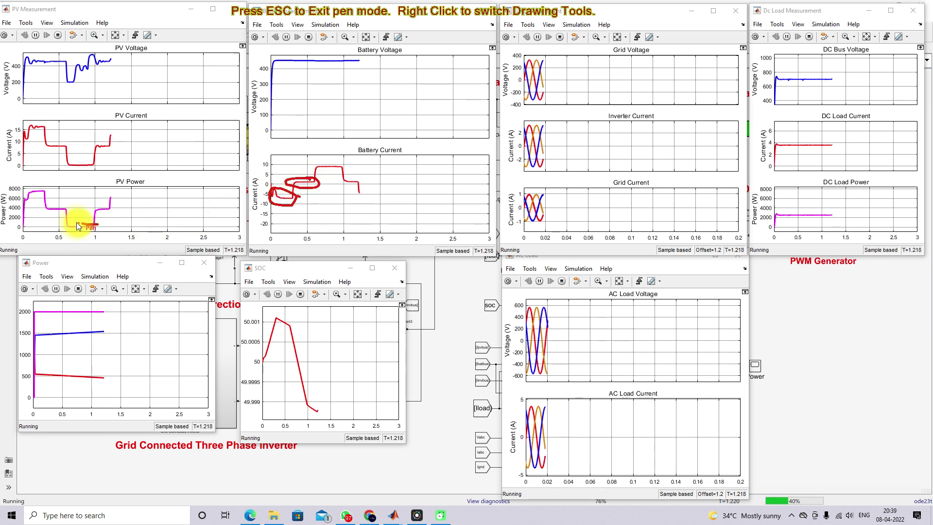
{"action": "left_click_drag", "start_coordinate": [77, 223], "coordinate": [100, 226]}
{"action": "mouse_move", "coordinate": [313, 180]}
{"action": "left_mouse_down"}
{"action": "mouse_move", "coordinate": [317, 166]}
{"action": "mouse_move", "coordinate": [333, 162]}
{"action": "left_mouse_up"}
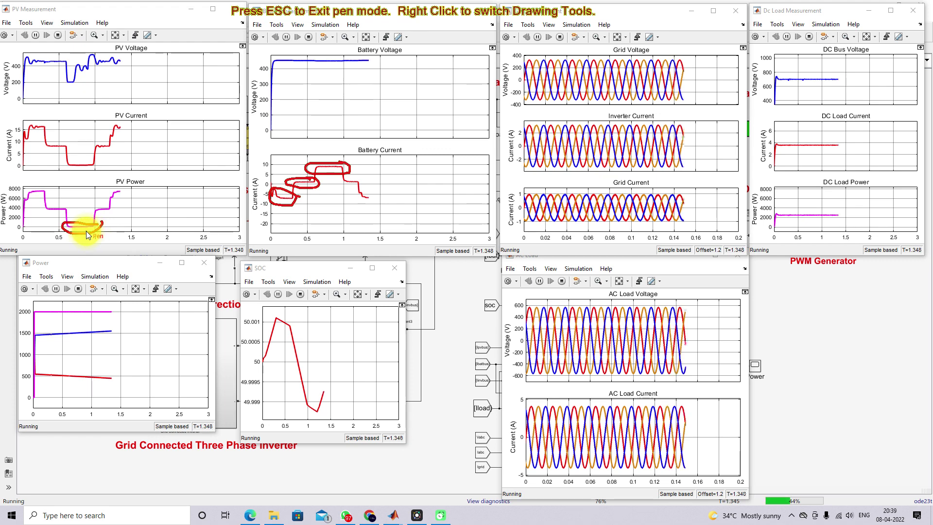
Circle the PV Power level just after 1 s and mark the two following Battery Current levels with pen arrows.
{"action": "mouse_move", "coordinate": [91, 214]}
{"action": "left_mouse_down"}
{"action": "mouse_move", "coordinate": [115, 210]}
{"action": "mouse_move", "coordinate": [91, 210]}
{"action": "left_mouse_up"}
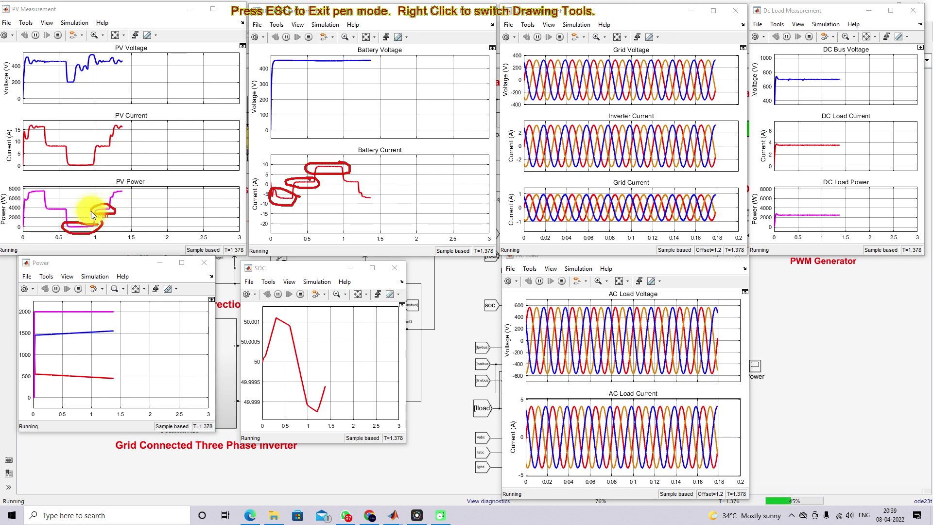
{"action": "mouse_move", "coordinate": [359, 184]}
{"action": "left_mouse_down"}
{"action": "mouse_move", "coordinate": [361, 173]}
{"action": "mouse_move", "coordinate": [360, 182]}
{"action": "mouse_move", "coordinate": [368, 181]}
{"action": "left_mouse_up"}
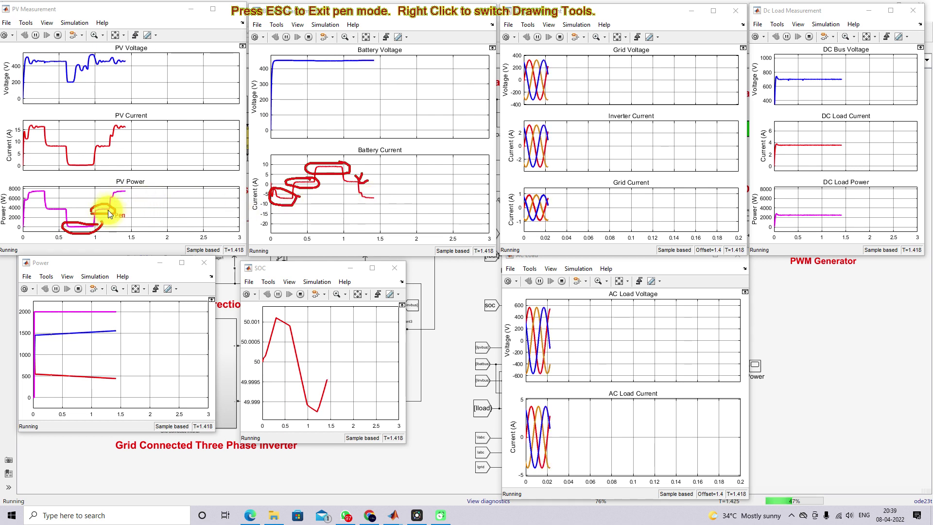
{"action": "left_click_drag", "start_coordinate": [108, 210], "coordinate": [111, 210]}
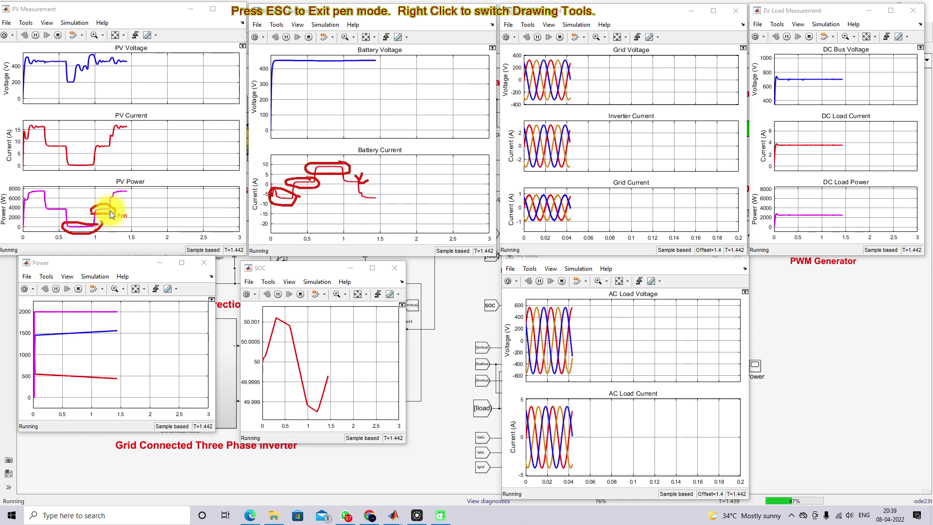
{"action": "left_click_drag", "start_coordinate": [111, 213], "coordinate": [115, 209]}
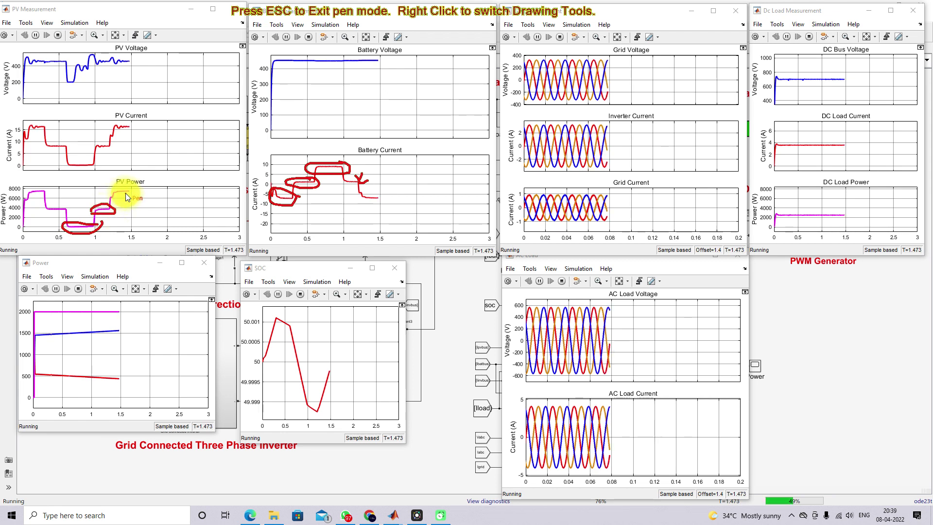
{"action": "left_click_drag", "start_coordinate": [374, 199], "coordinate": [378, 204]}
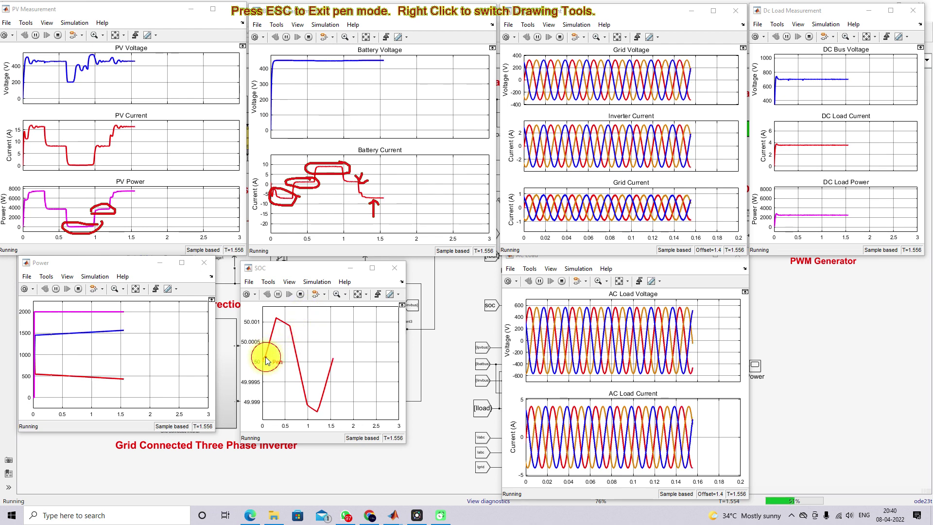
Trace the rise, fall and renewed rise of the SOC curve with the pen.
{"action": "mouse_move", "coordinate": [263, 360]}
{"action": "left_mouse_down"}
{"action": "mouse_move", "coordinate": [282, 316]}
{"action": "mouse_move", "coordinate": [294, 327]}
{"action": "mouse_move", "coordinate": [306, 386]}
{"action": "left_mouse_up"}
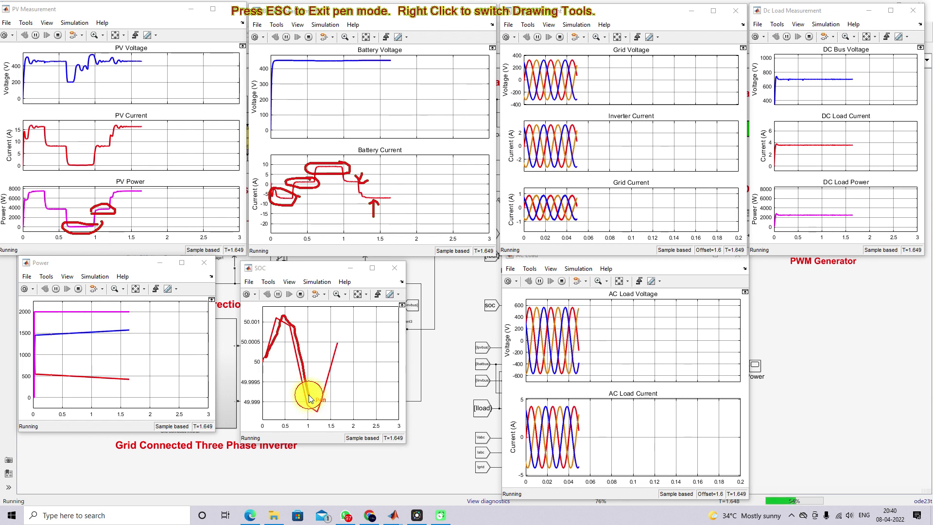
{"action": "left_click_drag", "start_coordinate": [315, 407], "coordinate": [336, 339]}
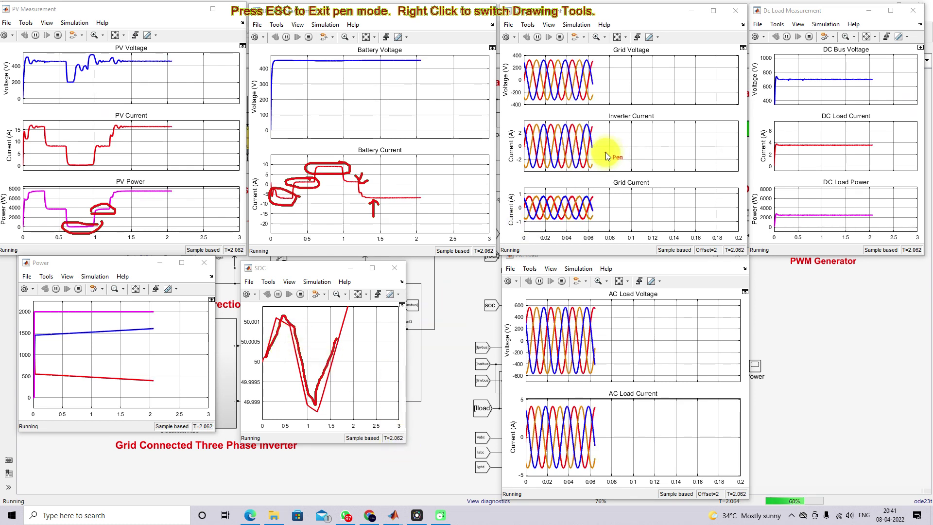
Circle the first Inverter Current peaks with the pen and tick the Grid Voltage, Inverter Current and Grid Current plots.
{"action": "left_click_drag", "start_coordinate": [522, 130], "coordinate": [620, 136]}
{"action": "mouse_move", "coordinate": [563, 118]}
{"action": "left_mouse_down"}
{"action": "mouse_move", "coordinate": [523, 121]}
{"action": "mouse_move", "coordinate": [520, 130]}
{"action": "left_mouse_up"}
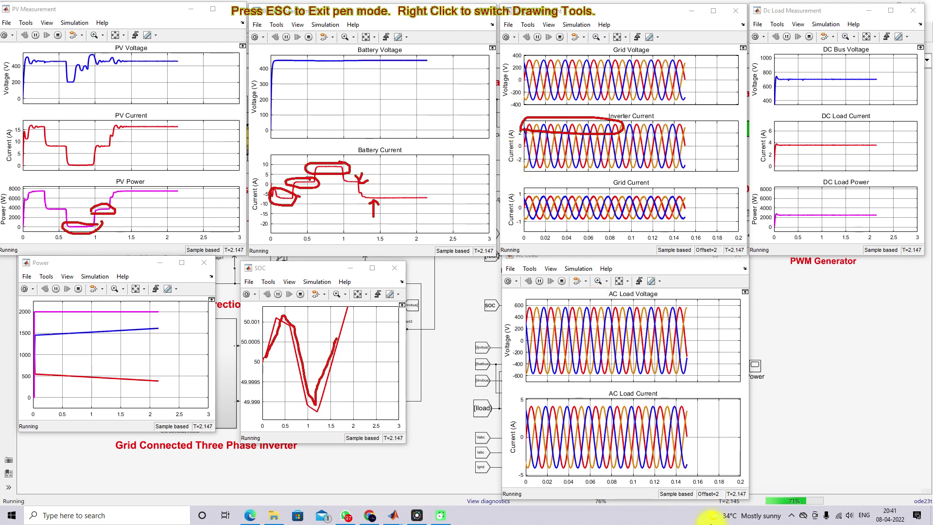
{"action": "left_click_drag", "start_coordinate": [628, 68], "coordinate": [655, 68]}
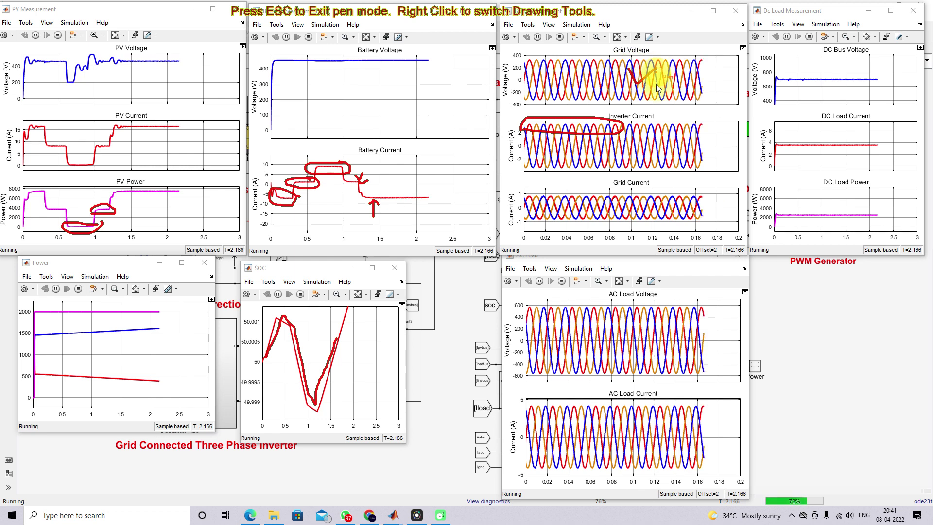
{"action": "left_click_drag", "start_coordinate": [644, 145], "coordinate": [675, 136]}
{"action": "left_click_drag", "start_coordinate": [635, 216], "coordinate": [663, 199]}
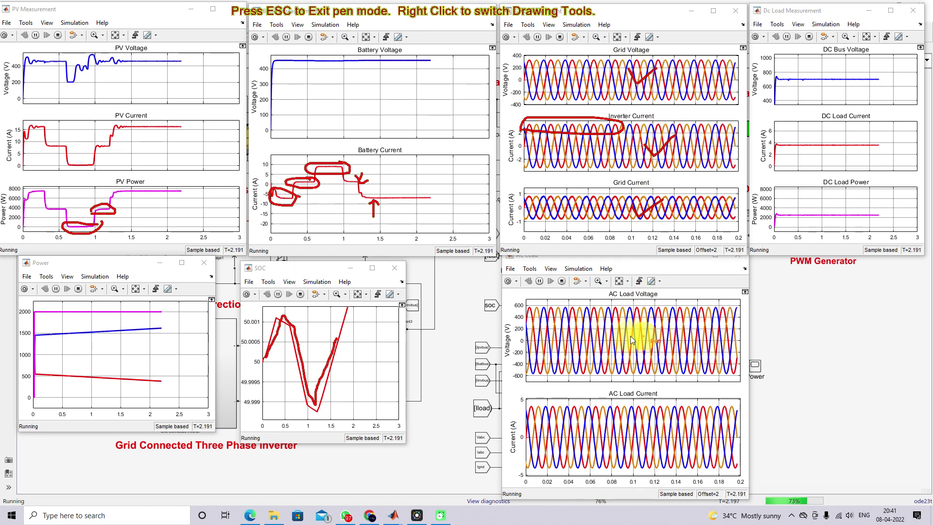
Tick the AC Load Voltage, AC Load Current and DC Bus Voltage plots with the pen.
{"action": "left_click_drag", "start_coordinate": [604, 333], "coordinate": [644, 329]}
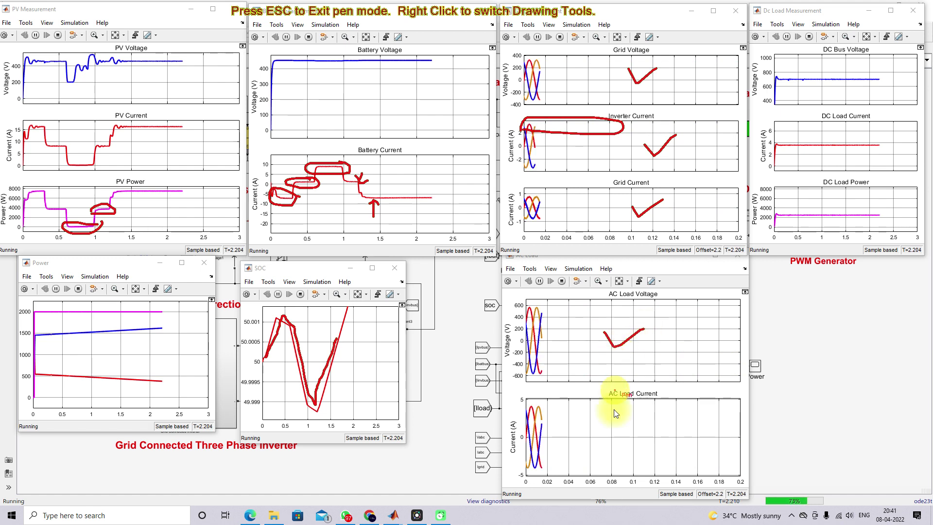
{"action": "left_click_drag", "start_coordinate": [572, 427], "coordinate": [614, 425]}
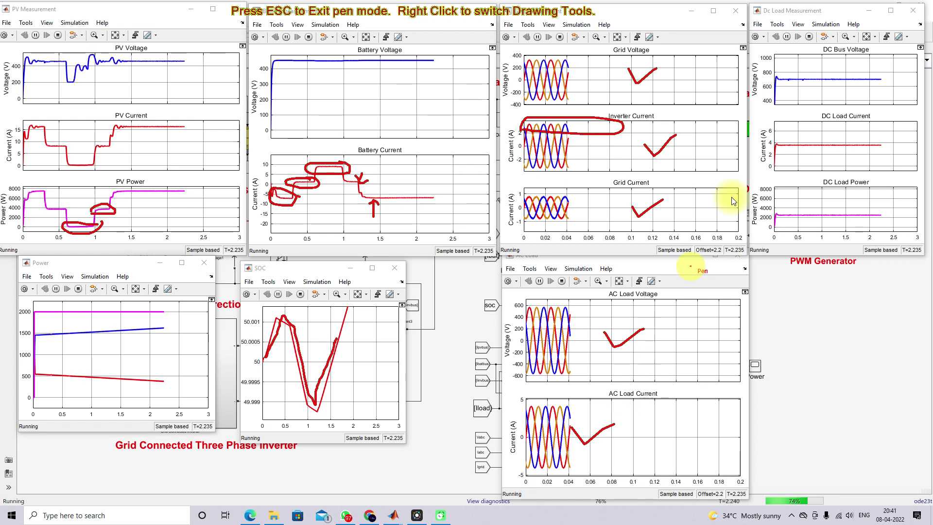
{"action": "left_click_drag", "start_coordinate": [809, 69], "coordinate": [839, 67]}
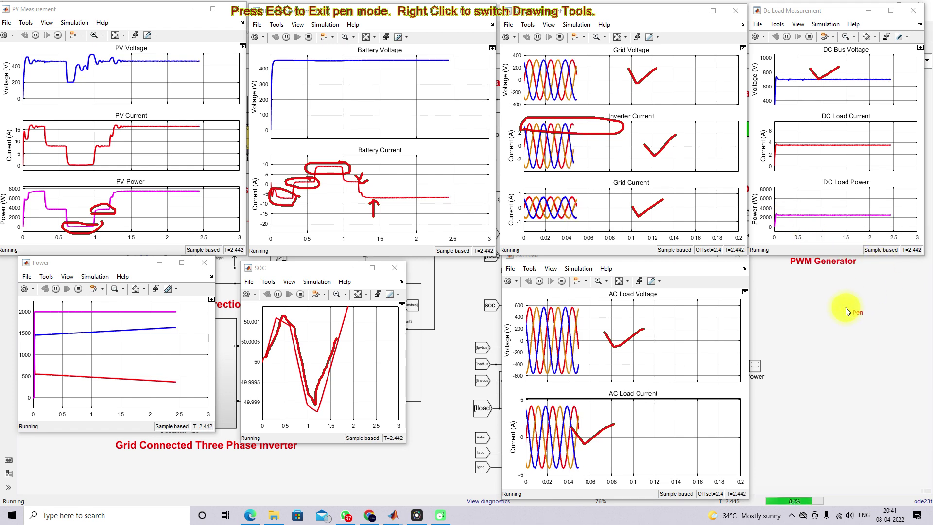
Clear the pen marks and stop the running simulation from the model window.
{"action": "key", "text": "Escape"}
{"action": "left_click", "coordinate": [817, 311]}
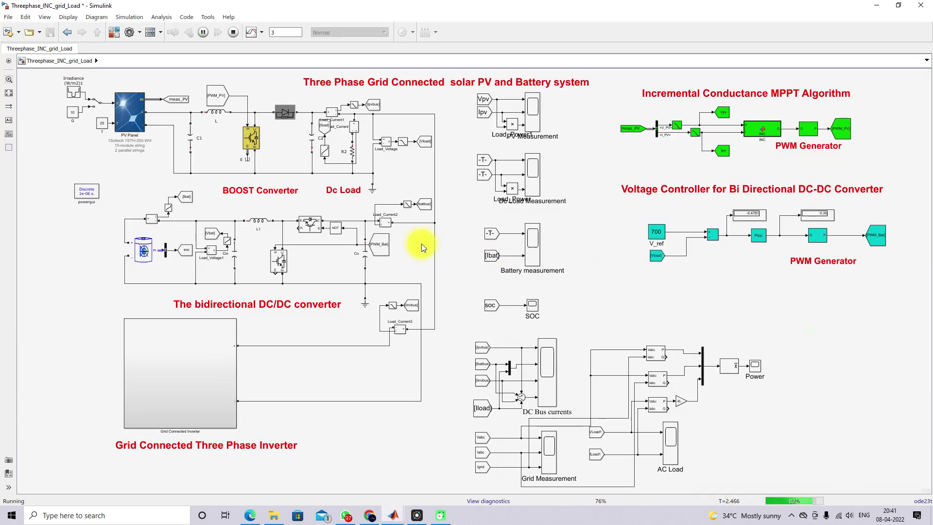
{"action": "left_click", "coordinate": [233, 32]}
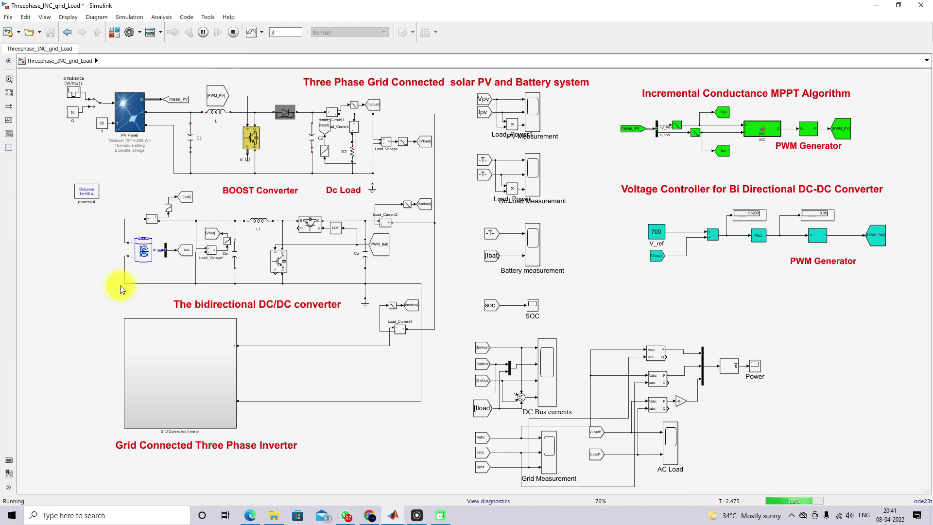
Set the battery block's initial state-of-charge to 9 %.
{"action": "double_click", "coordinate": [142, 259]}
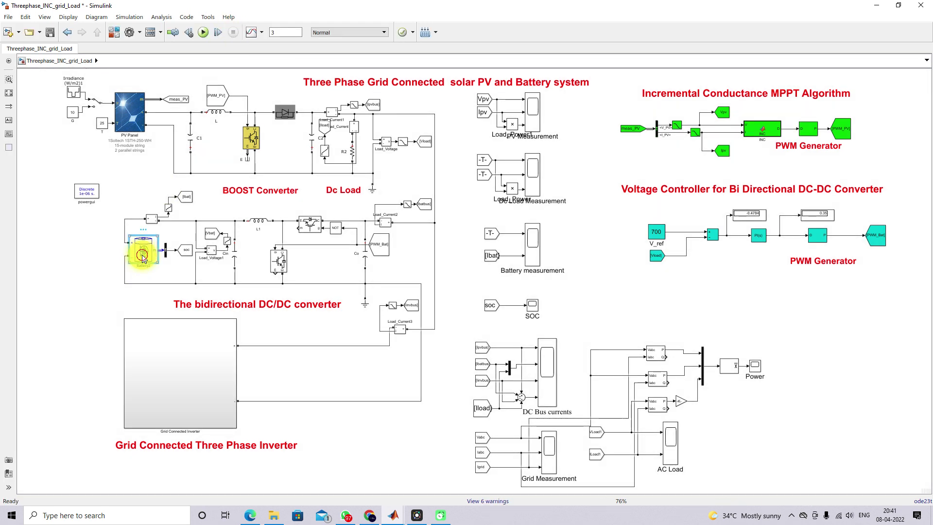
{"action": "type", "text": "9"}
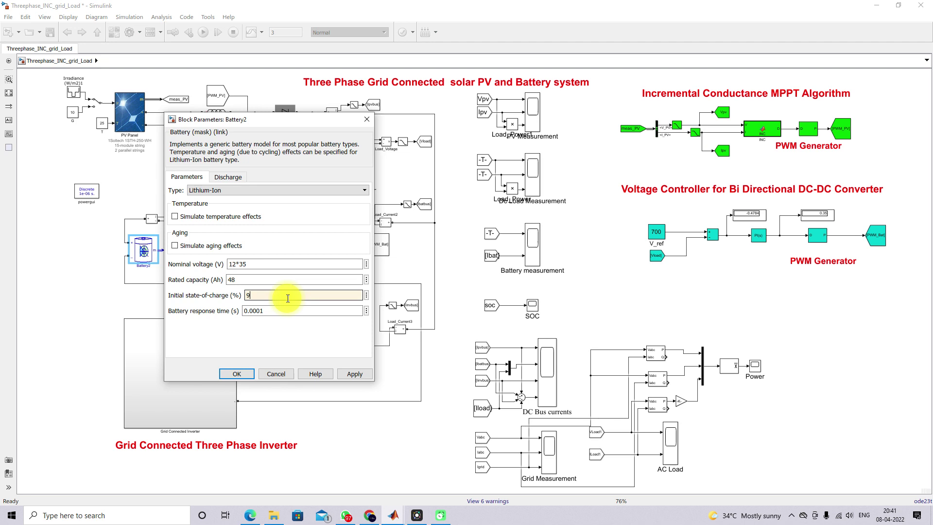
{"action": "left_click", "coordinate": [235, 373]}
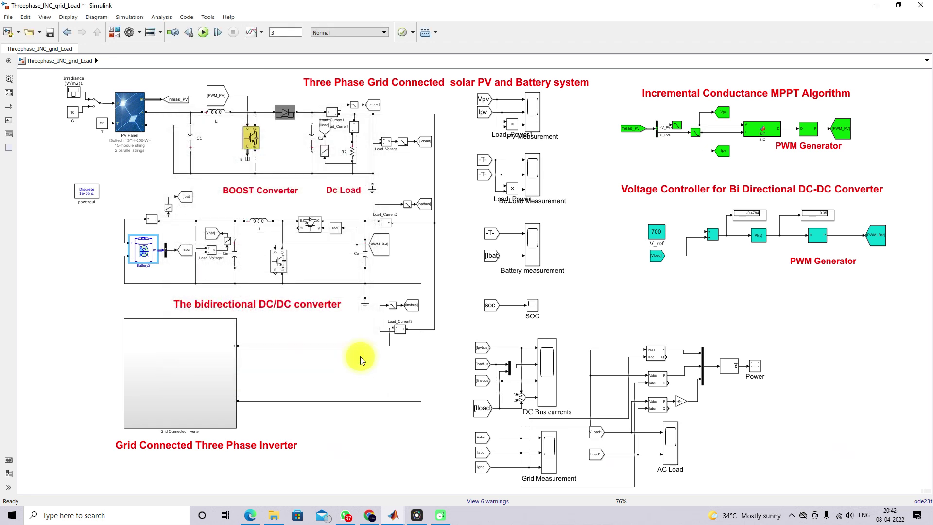
Review the time and amplitude vectors of the irradiance stair generator without changing them.
{"action": "double_click", "coordinate": [78, 94]}
{"action": "double_click", "coordinate": [174, 110]}
{"action": "triple_click", "coordinate": [179, 108]}
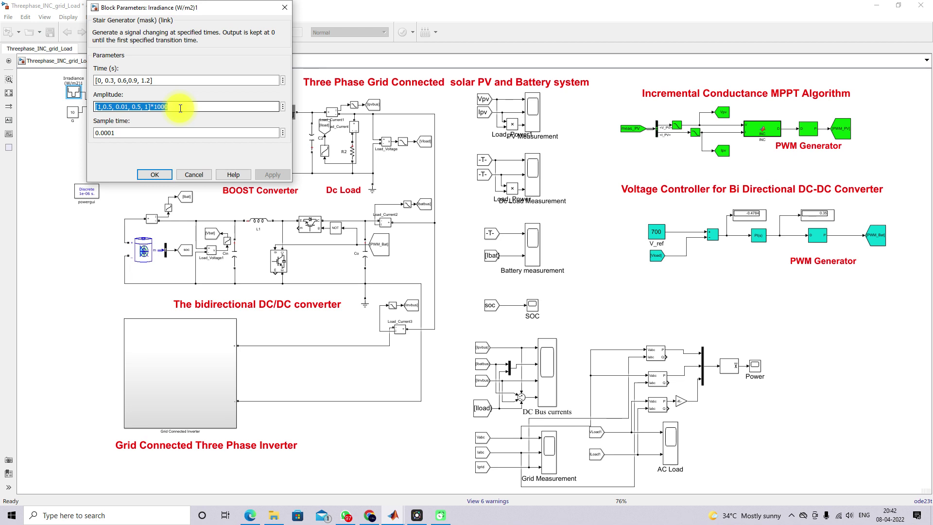
{"action": "left_click", "coordinate": [153, 173]}
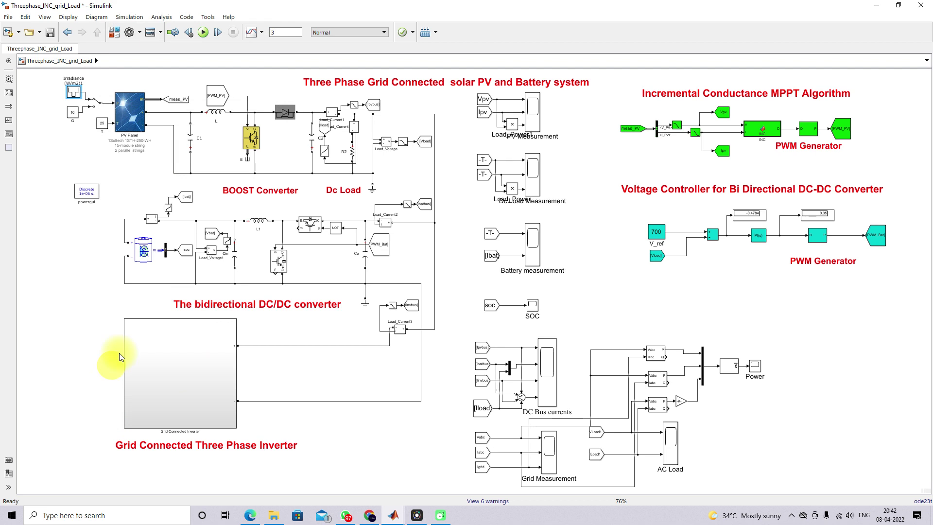
{"action": "left_click", "coordinate": [195, 389]}
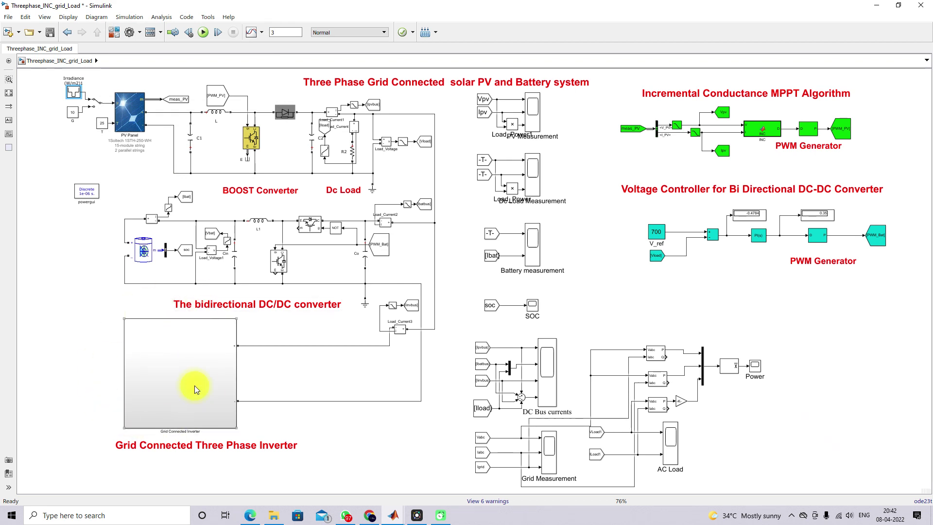
Bring the AC load, battery, grid, PV, SOC, Power and DC load scopes to the front and run the simulation.
{"action": "left_click", "coordinate": [393, 515]}
{"action": "left_click", "coordinate": [308, 479]}
{"action": "mouse_move", "coordinate": [389, 513]}
{"action": "left_click", "coordinate": [397, 482]}
{"action": "left_click", "coordinate": [430, 477]}
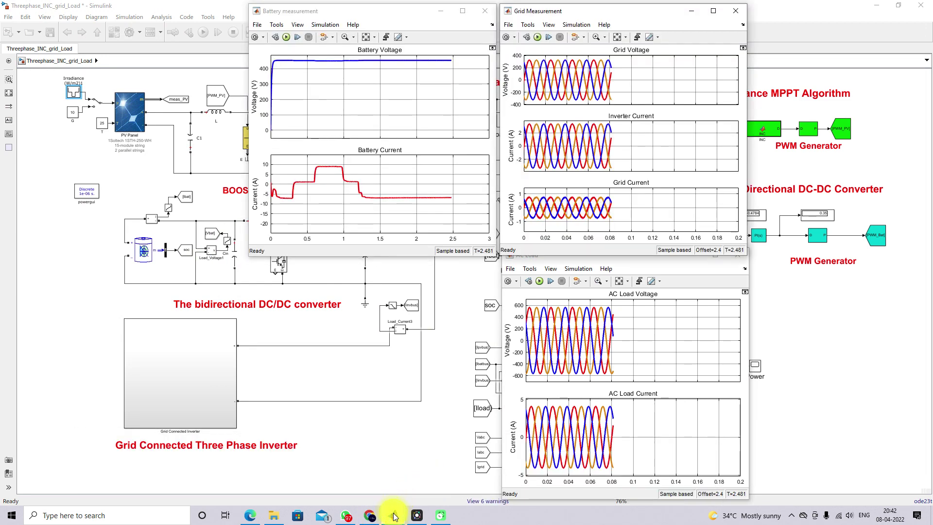
{"action": "left_click", "coordinate": [476, 479]}
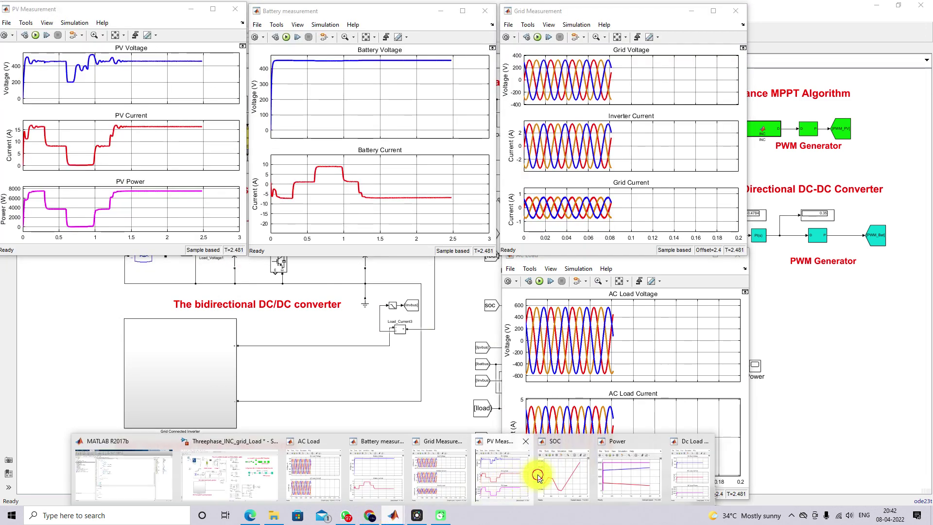
{"action": "left_click", "coordinate": [538, 475]}
{"action": "left_click", "coordinate": [532, 485]}
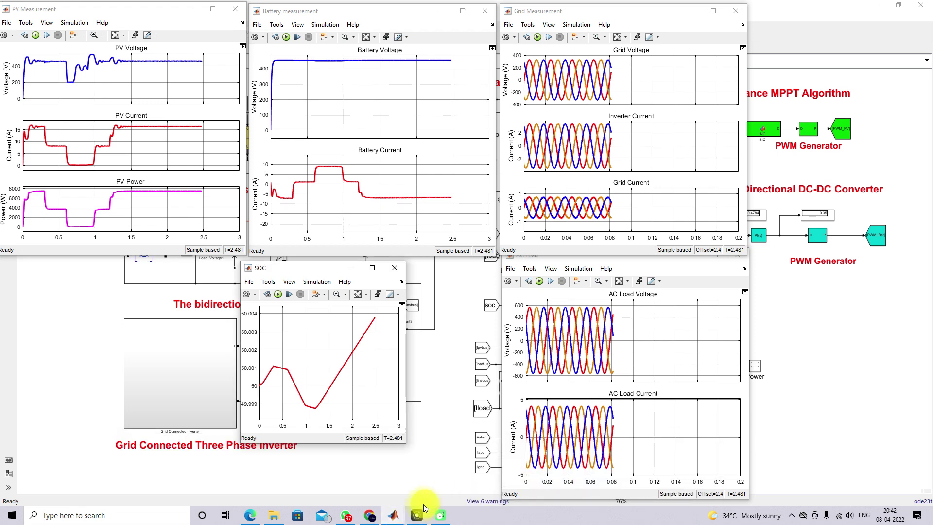
{"action": "left_click", "coordinate": [629, 474]}
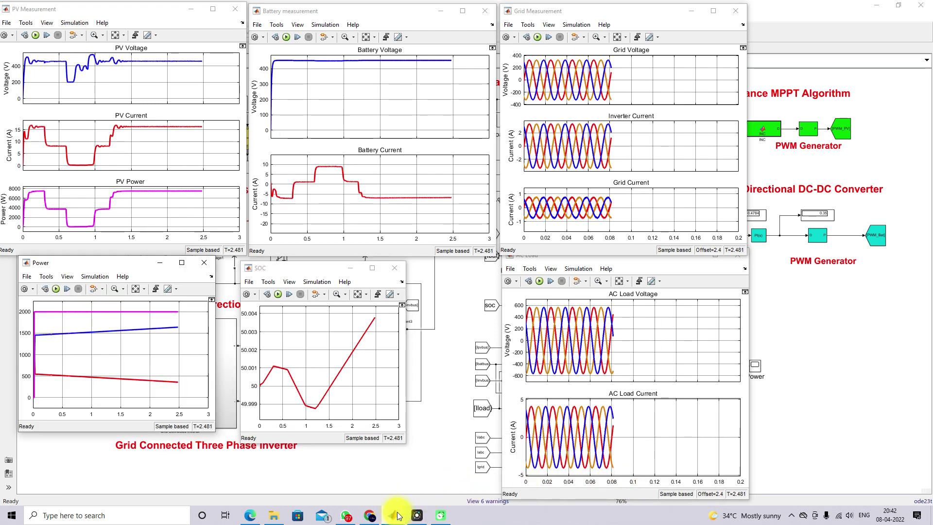
{"action": "left_click", "coordinate": [690, 473]}
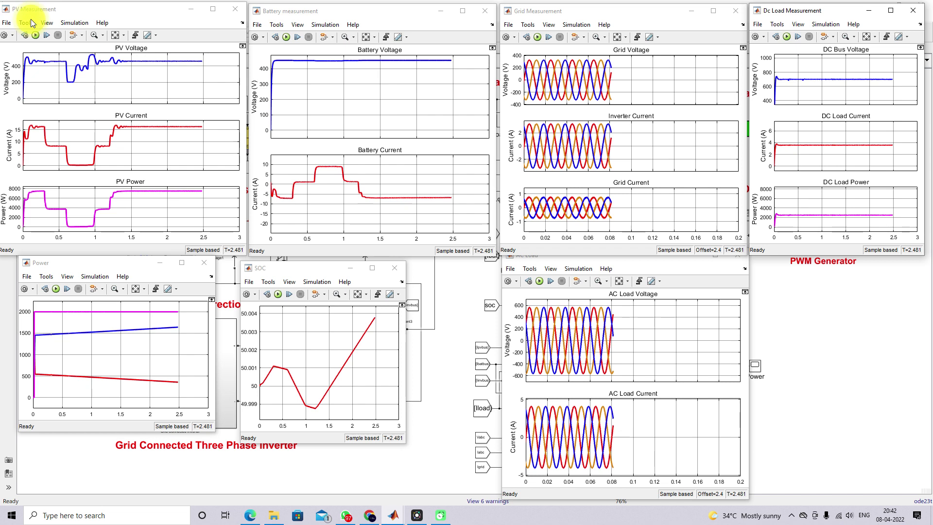
{"action": "left_click", "coordinate": [37, 37]}
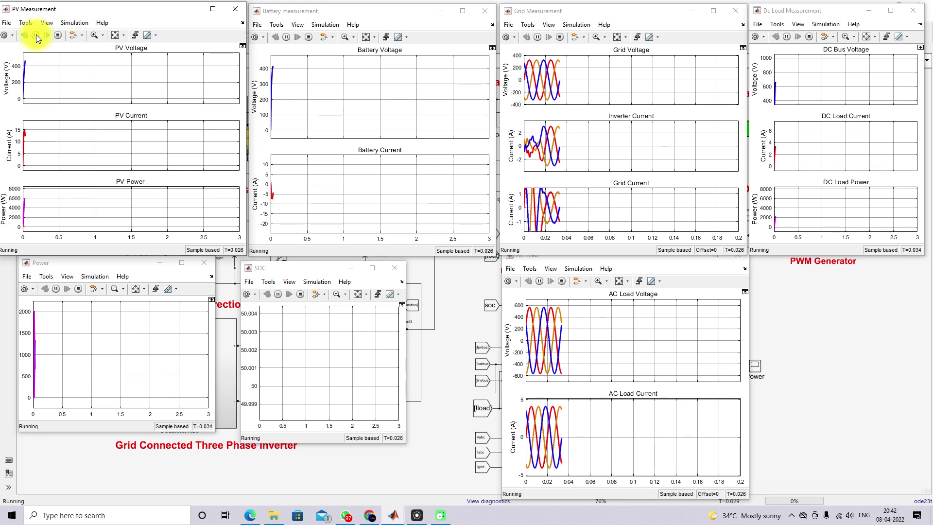
Circle the Inverter Current waveform with the pen and tick the magenta, blue and red curves in the Power scope.
{"action": "key", "text": "F9"}
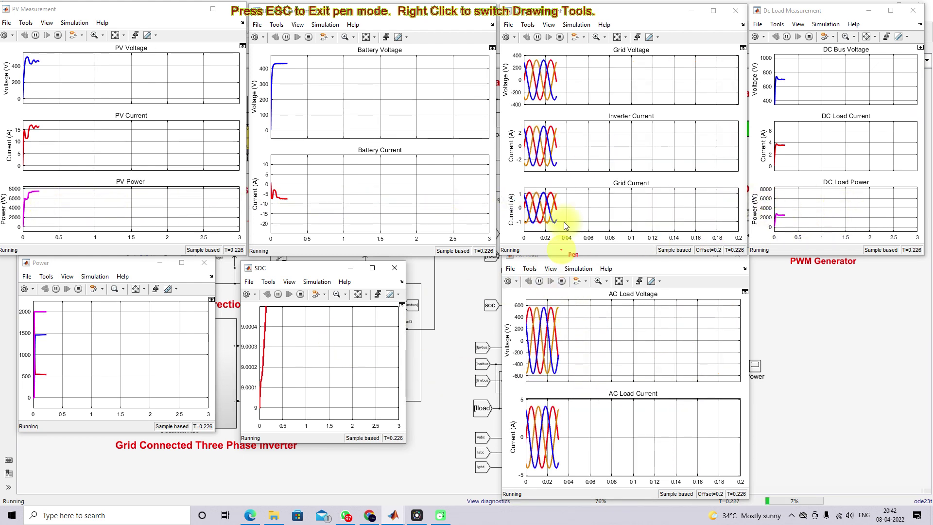
{"action": "mouse_move", "coordinate": [549, 117]}
{"action": "left_mouse_down"}
{"action": "mouse_move", "coordinate": [519, 117]}
{"action": "mouse_move", "coordinate": [618, 187]}
{"action": "mouse_move", "coordinate": [543, 114]}
{"action": "left_mouse_up"}
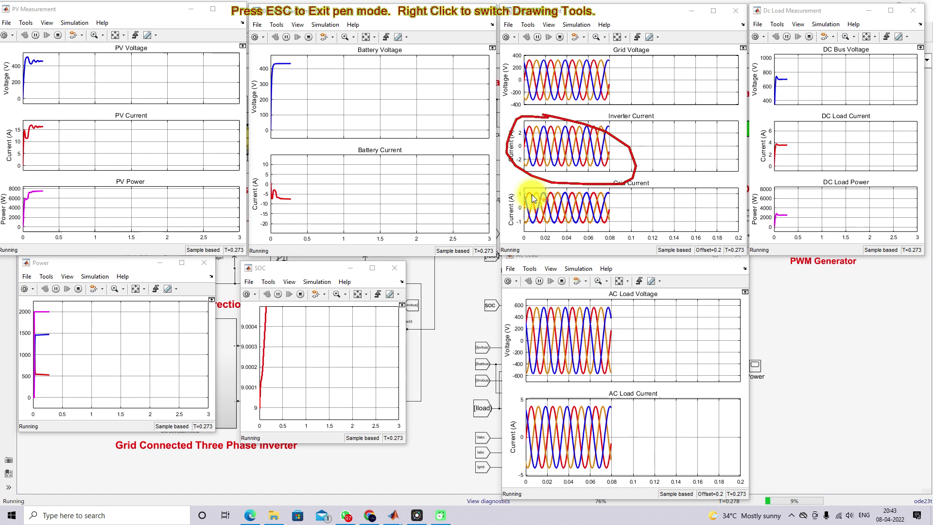
{"action": "left_click", "coordinate": [43, 314]}
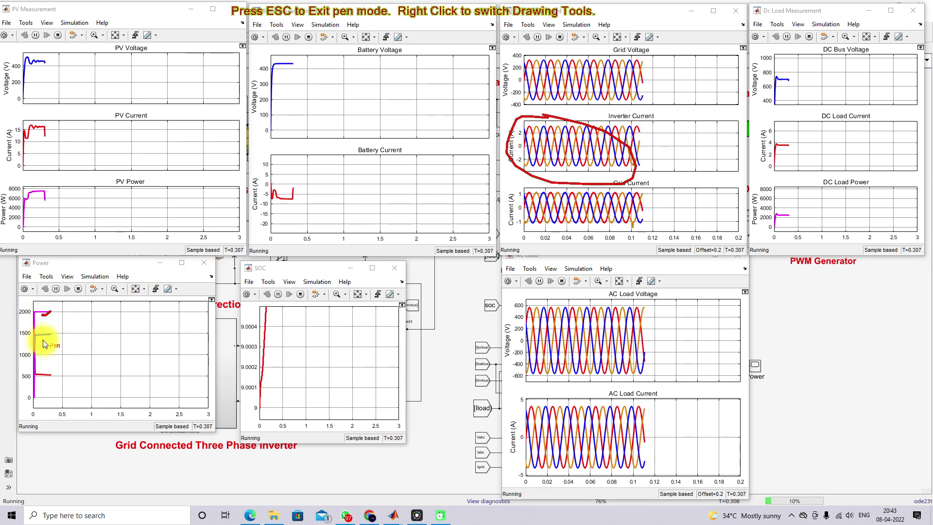
{"action": "left_click_drag", "start_coordinate": [42, 334], "coordinate": [54, 330]}
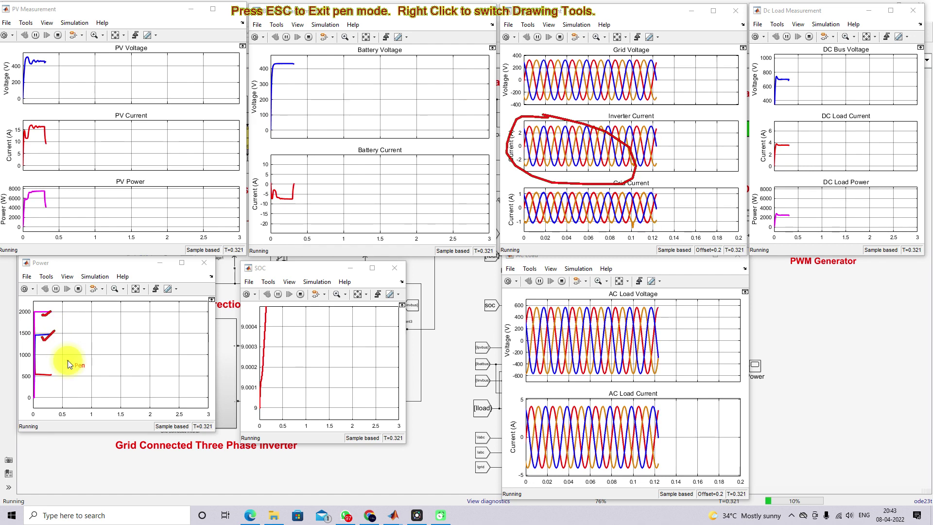
{"action": "mouse_move", "coordinate": [38, 374]}
{"action": "left_mouse_down"}
{"action": "mouse_move", "coordinate": [42, 382]}
{"action": "mouse_move", "coordinate": [48, 369]}
{"action": "left_mouse_up"}
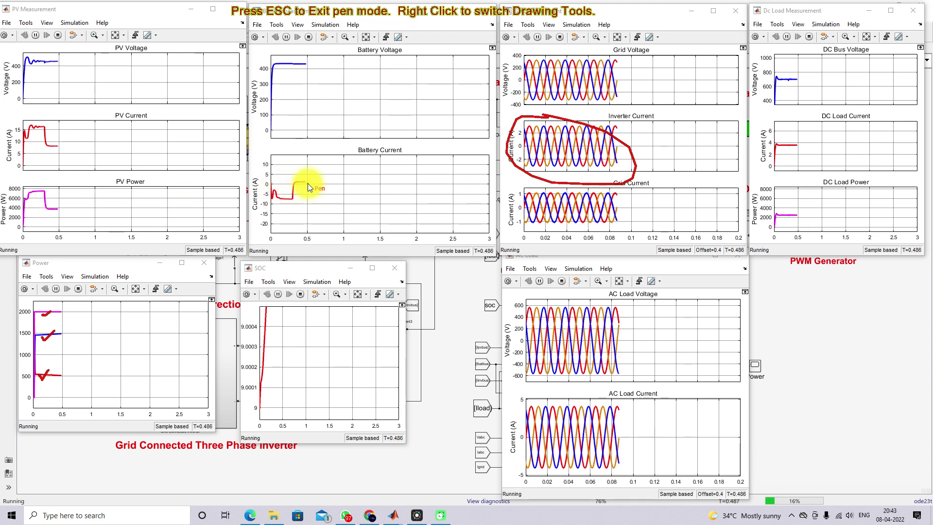
Clear the pen marks and scale the SOC, Grid Measurement and Power scopes to their signals.
{"action": "key", "text": "Escape"}
{"action": "left_click", "coordinate": [359, 294]}
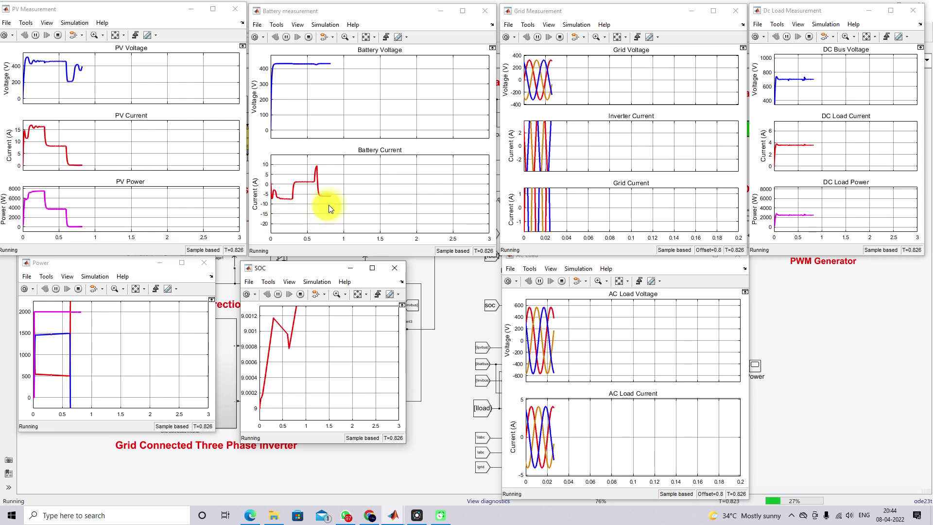
{"action": "left_click", "coordinate": [359, 295]}
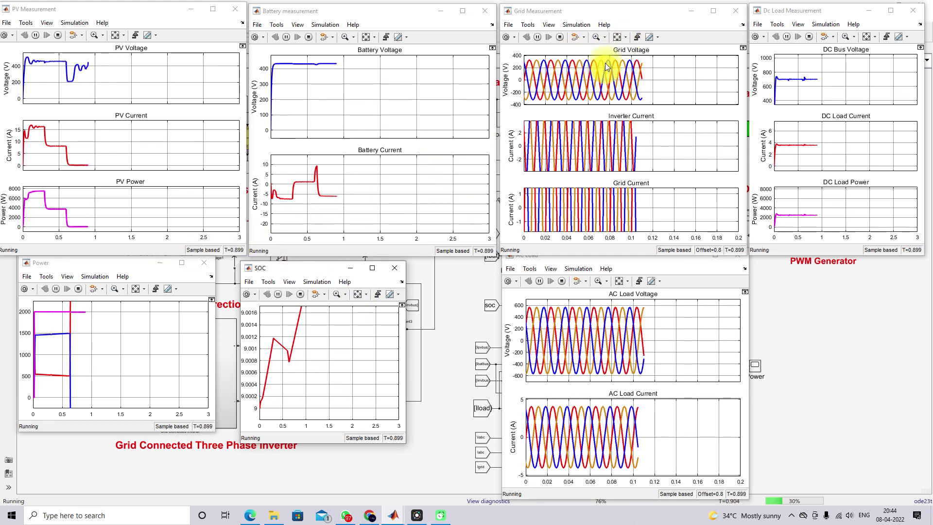
{"action": "left_click", "coordinate": [614, 37]}
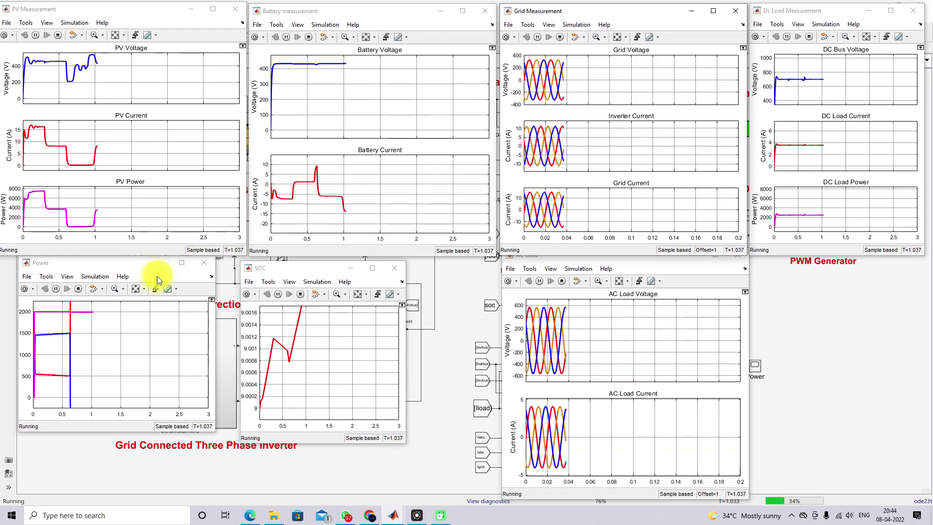
{"action": "left_click", "coordinate": [136, 288]}
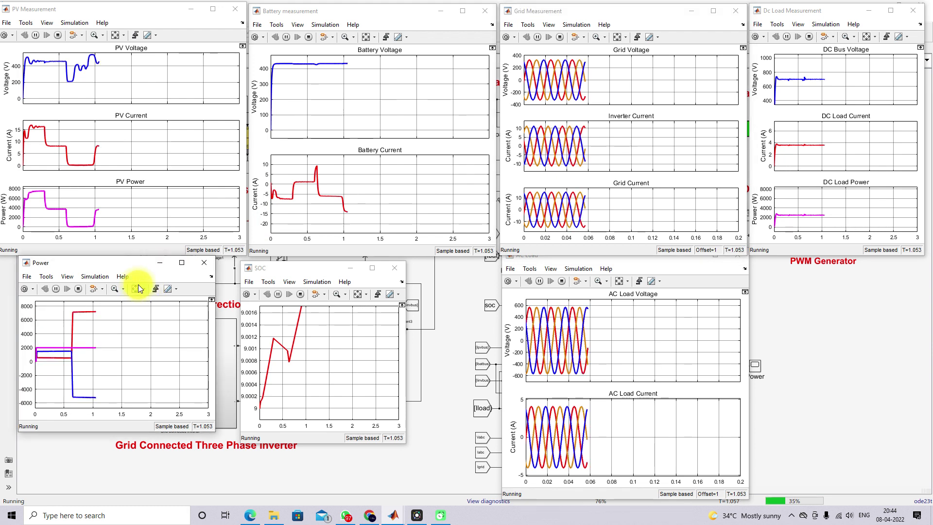
Mark the red, magenta and blue Power curves with pen arrows, then clear them and scale the SOC scope to its signal.
{"action": "key", "text": "F9"}
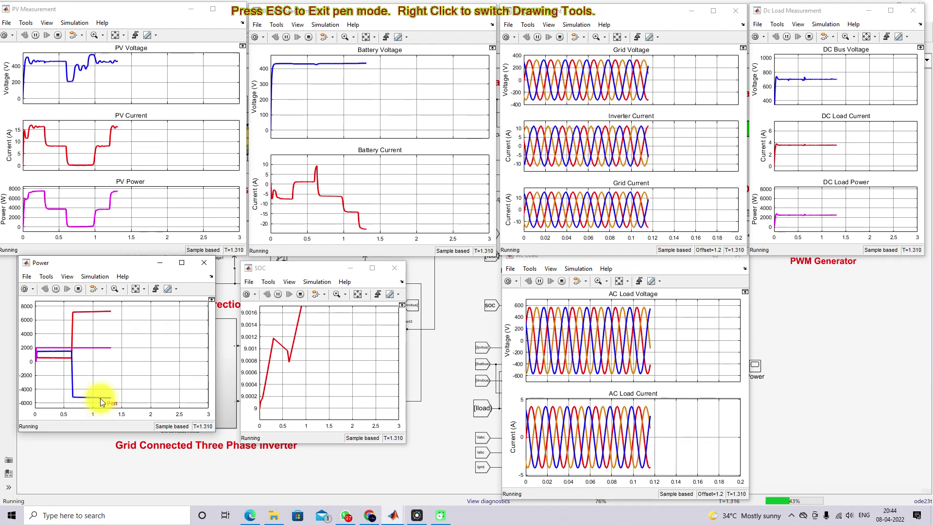
{"action": "mouse_move", "coordinate": [101, 323]}
{"action": "left_mouse_down"}
{"action": "mouse_move", "coordinate": [125, 327]}
{"action": "mouse_move", "coordinate": [112, 339]}
{"action": "mouse_move", "coordinate": [122, 347]}
{"action": "left_mouse_up"}
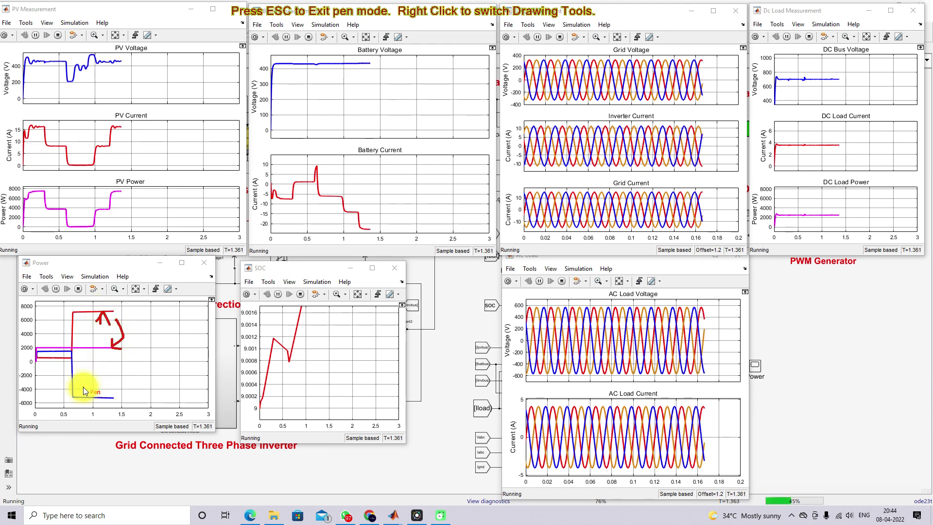
{"action": "left_click_drag", "start_coordinate": [85, 382], "coordinate": [92, 390]}
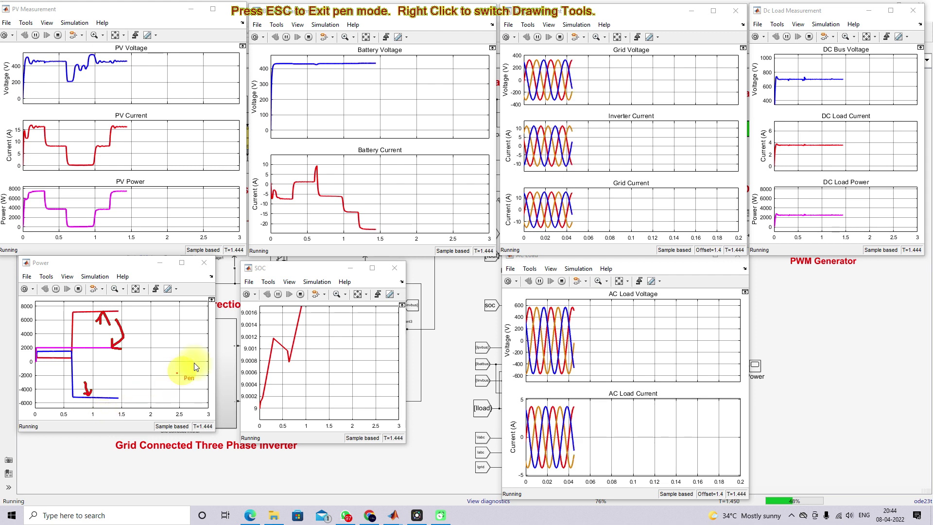
{"action": "key", "text": "Escape"}
{"action": "left_click", "coordinate": [329, 355]}
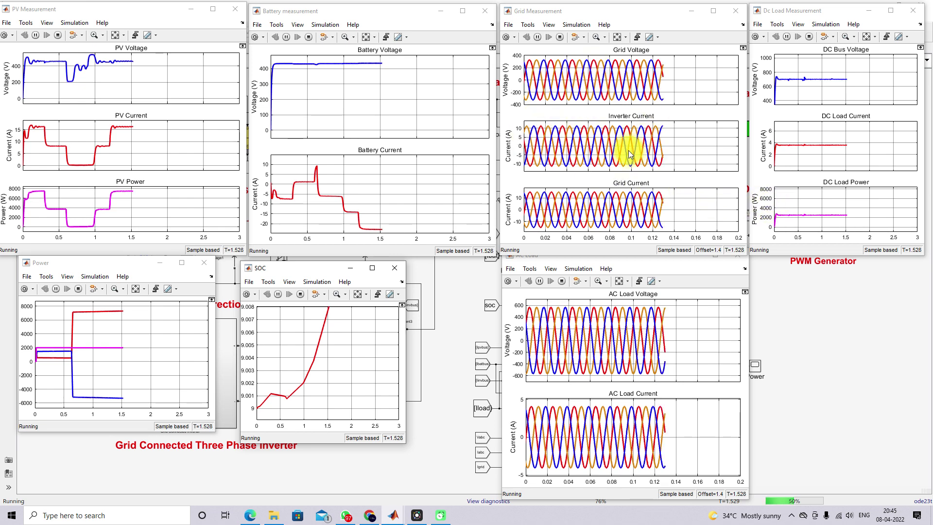
Stop the running simulation and open the FFT Analysis tool from the powergui block of the model.
{"action": "left_click", "coordinate": [308, 39]}
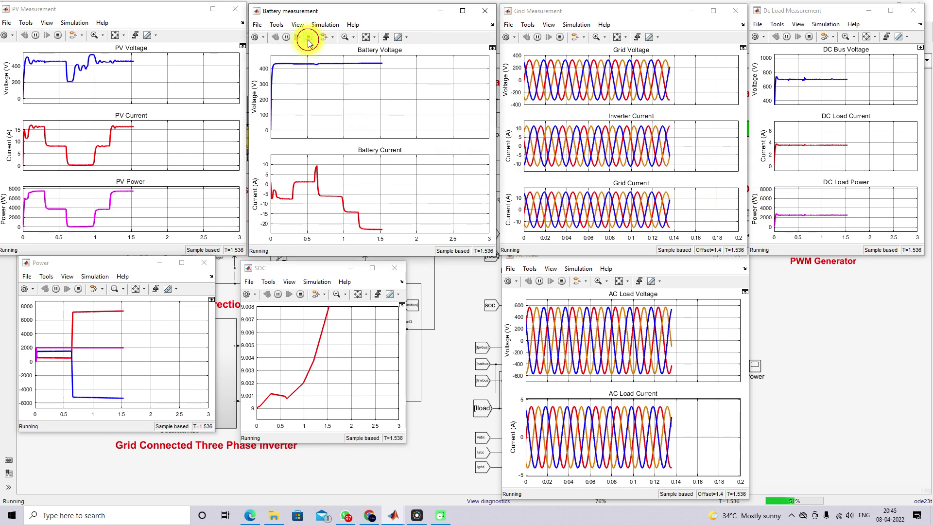
{"action": "left_click", "coordinate": [826, 335]}
{"action": "left_click", "coordinate": [87, 193]}
{"action": "double_click", "coordinate": [88, 192]}
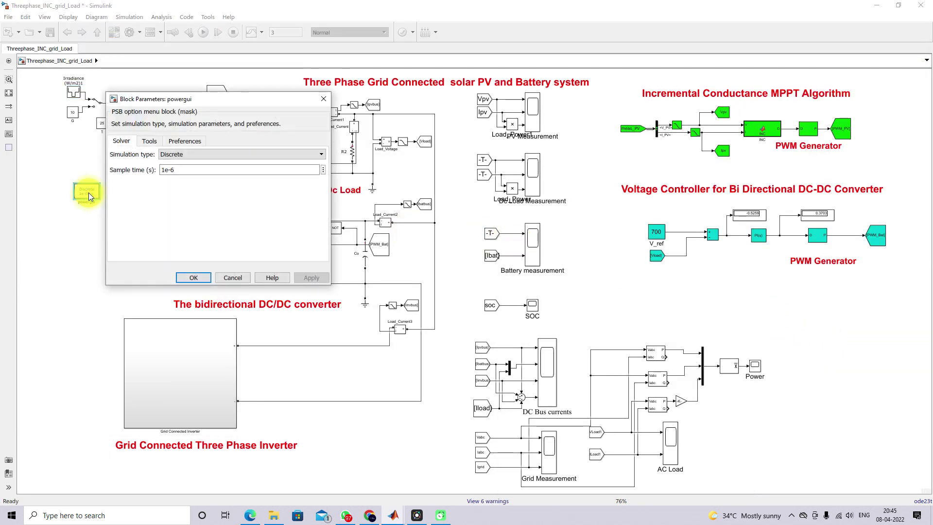
{"action": "left_click", "coordinate": [148, 141]}
{"action": "left_click", "coordinate": [154, 193]}
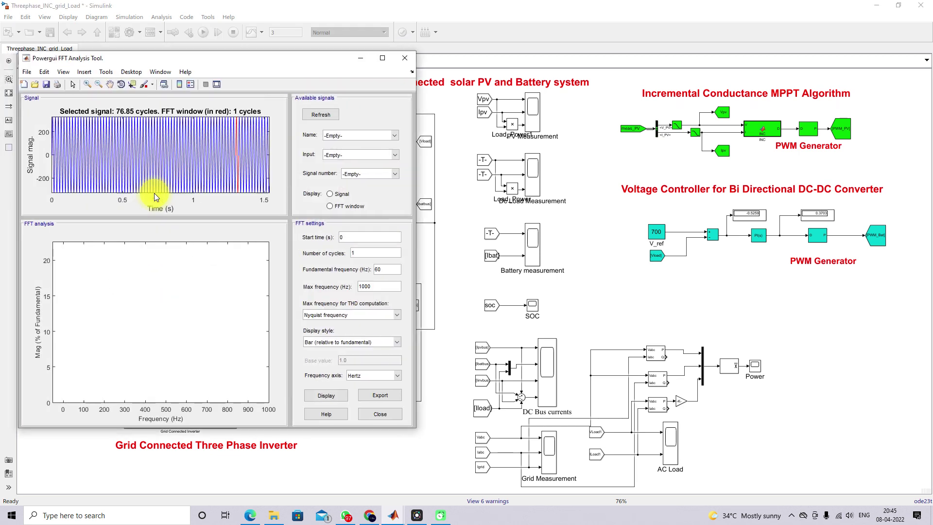
Choose input 2 of ScopeData1, set the THD computation limit to Same as Max frequency, and display its FFT spectrum.
{"action": "left_click", "coordinate": [335, 155]}
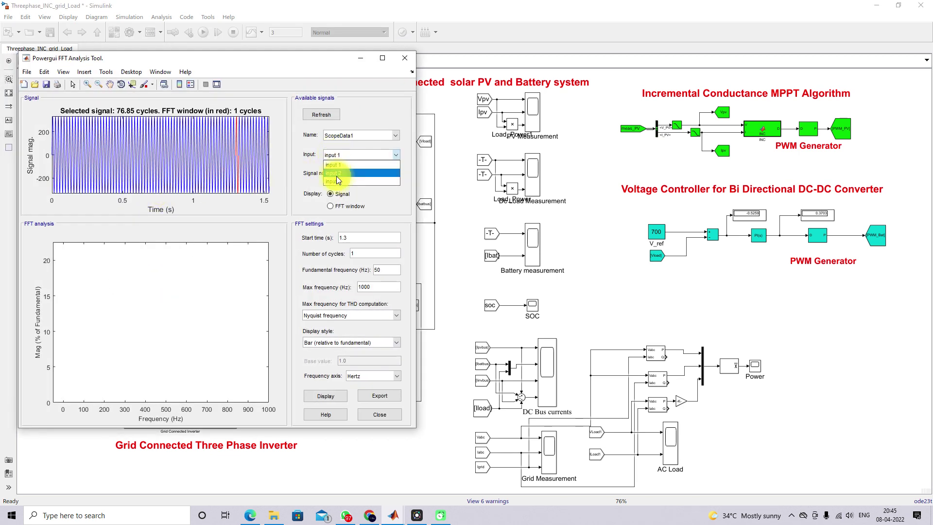
{"action": "left_click", "coordinate": [337, 172]}
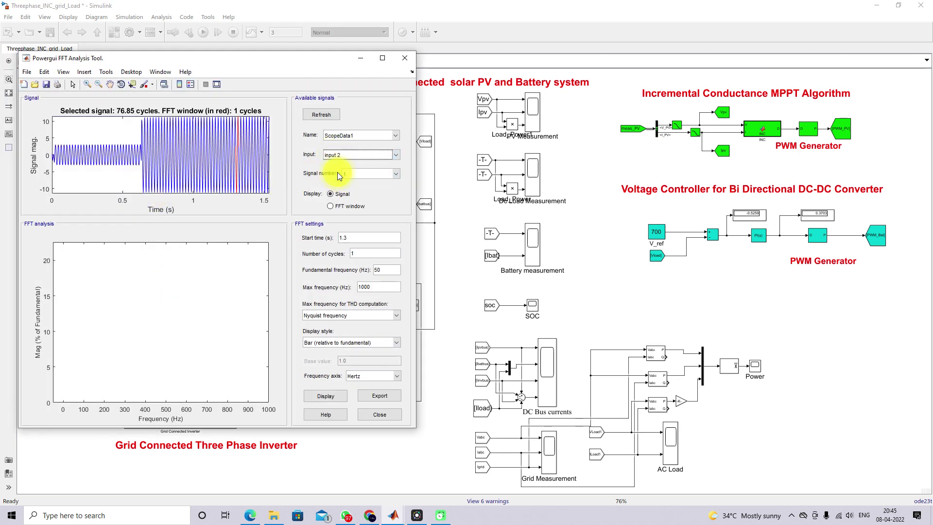
{"action": "left_click", "coordinate": [335, 316]}
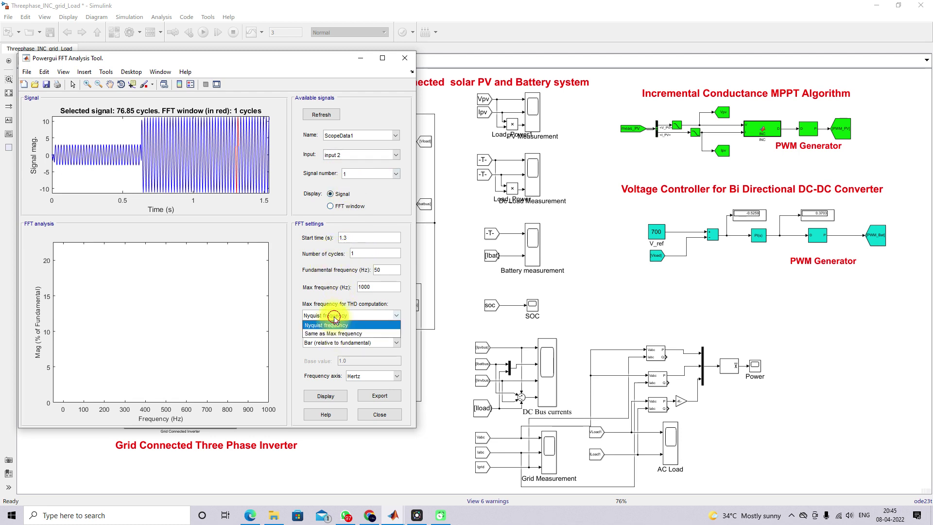
{"action": "left_click", "coordinate": [330, 328]}
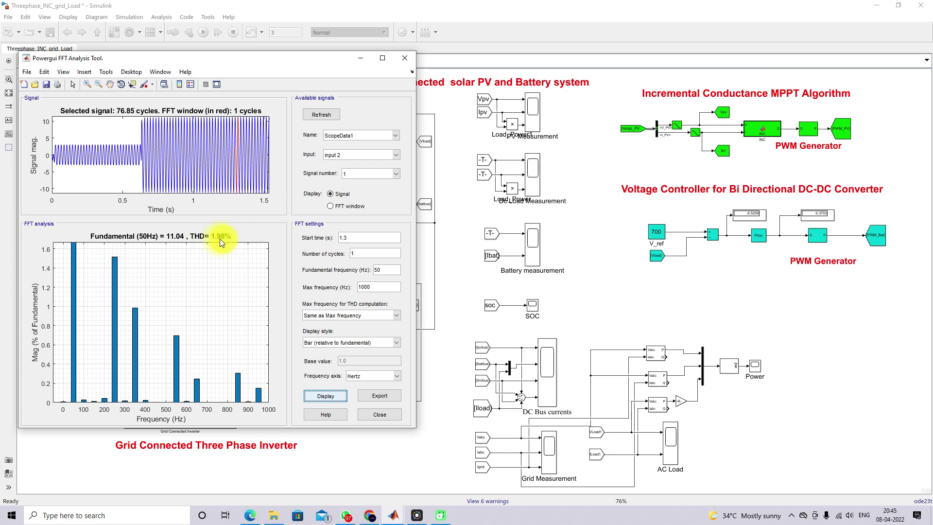
Set the FFT start time to 0.5 s, display the spectrum again, and return to the Simulink model.
{"action": "double_click", "coordinate": [343, 237]}
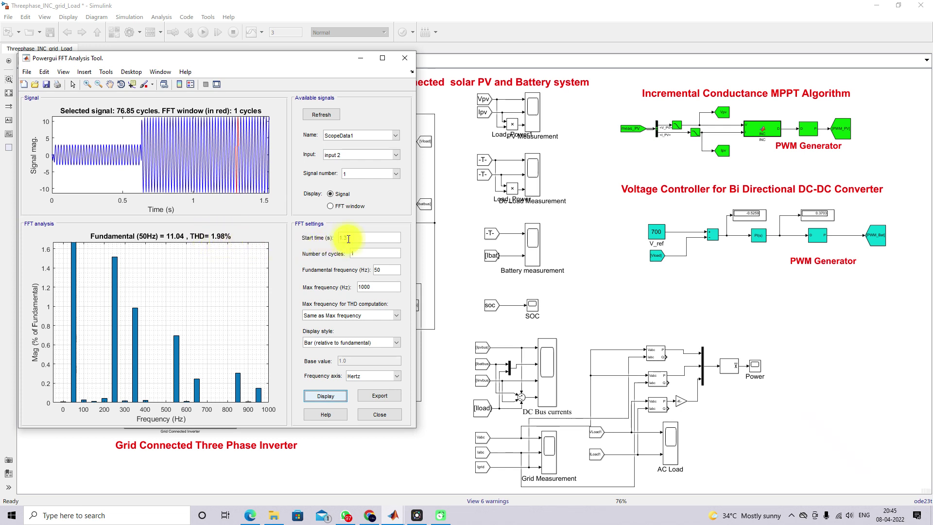
{"action": "type", "text": "0.5"}
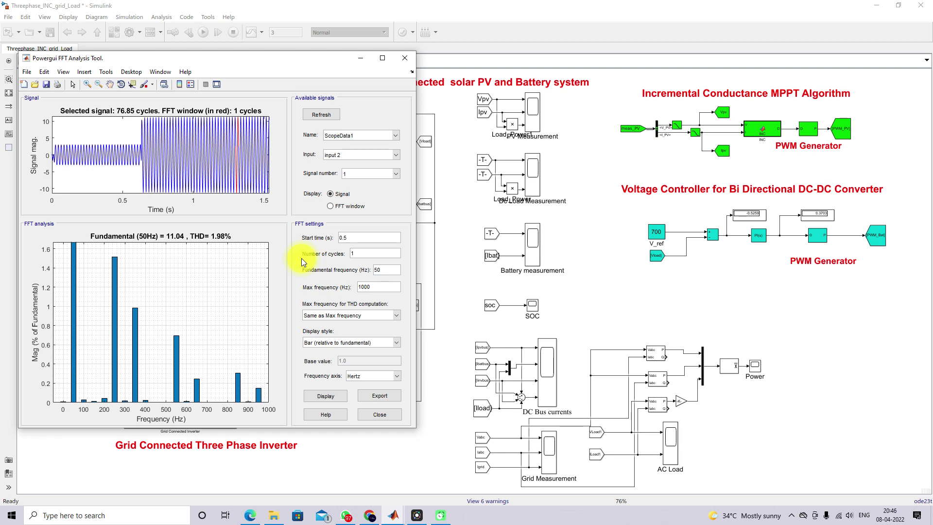
{"action": "left_click", "coordinate": [331, 396]}
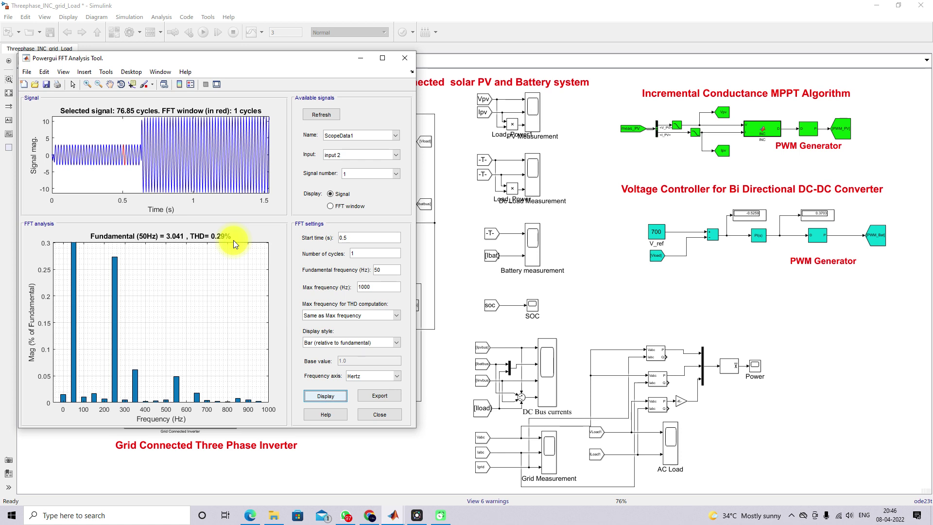
{"action": "left_click", "coordinate": [578, 218]}
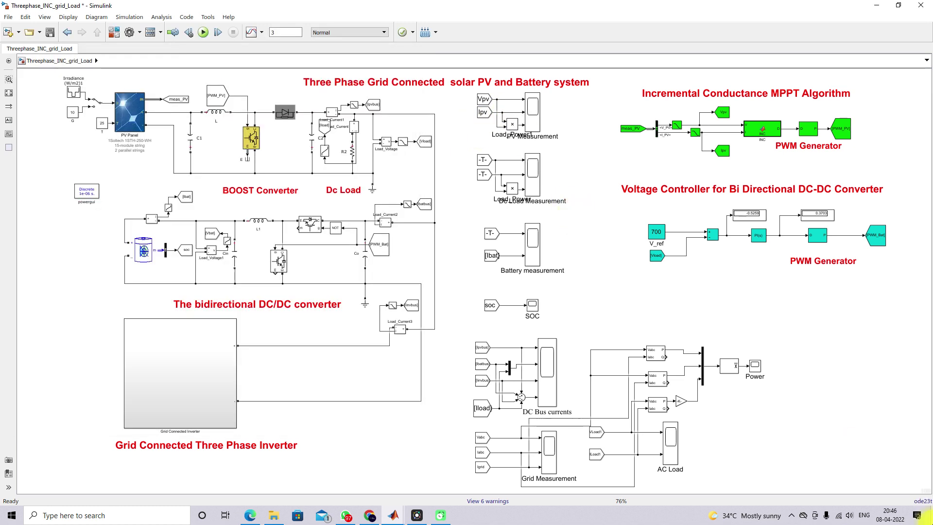